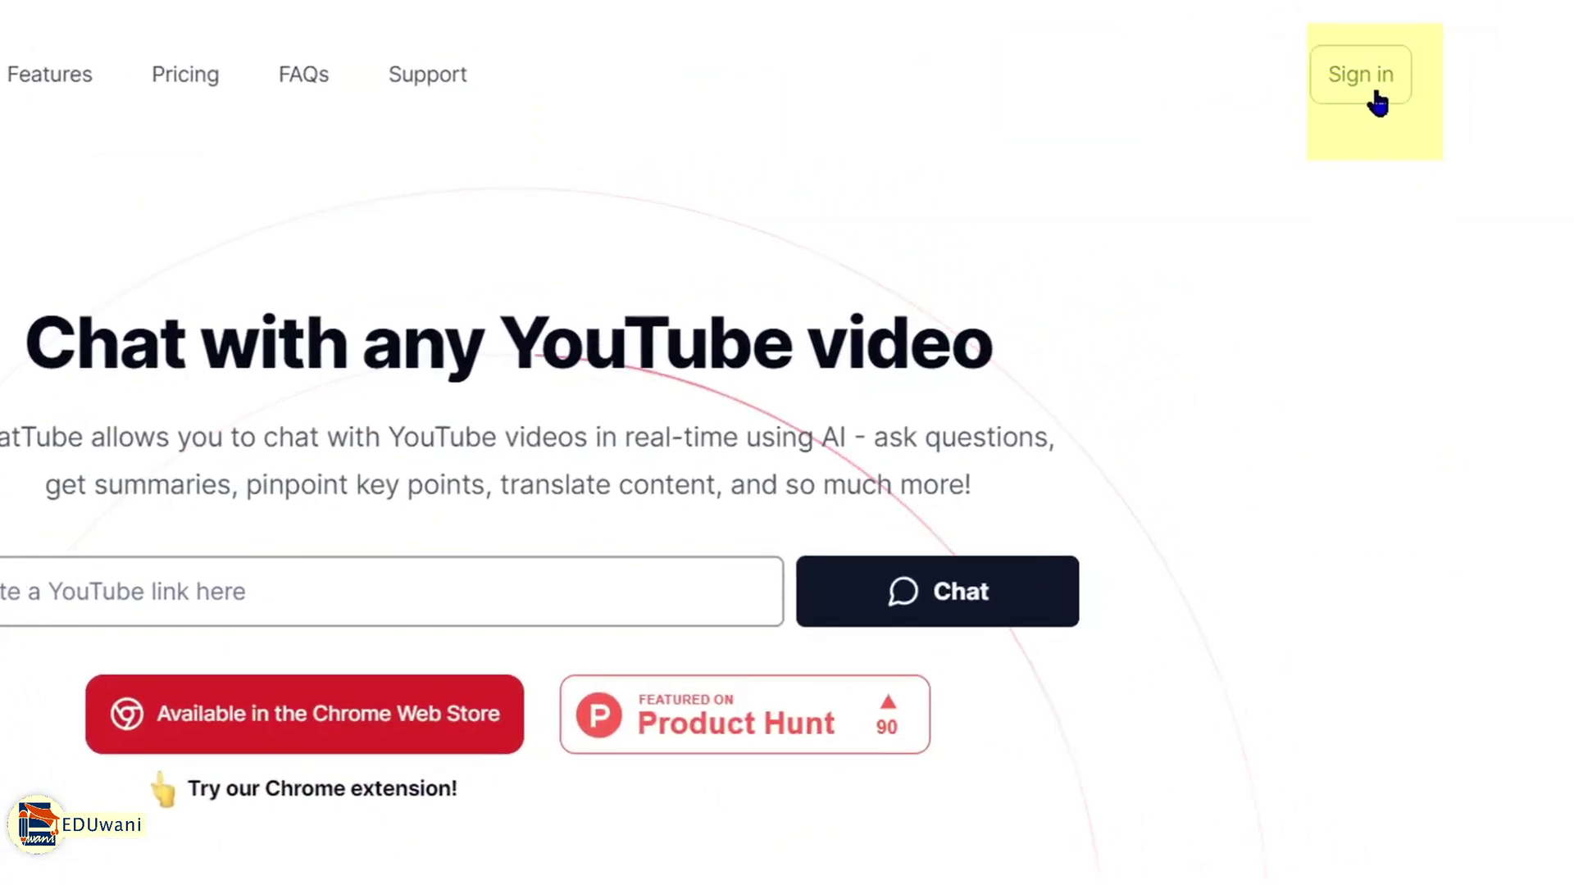
Step: Sign in to ChatTube with a Google account and go back to the ChatTube home page
{"action": "left_click", "coordinate": [1377, 94]}
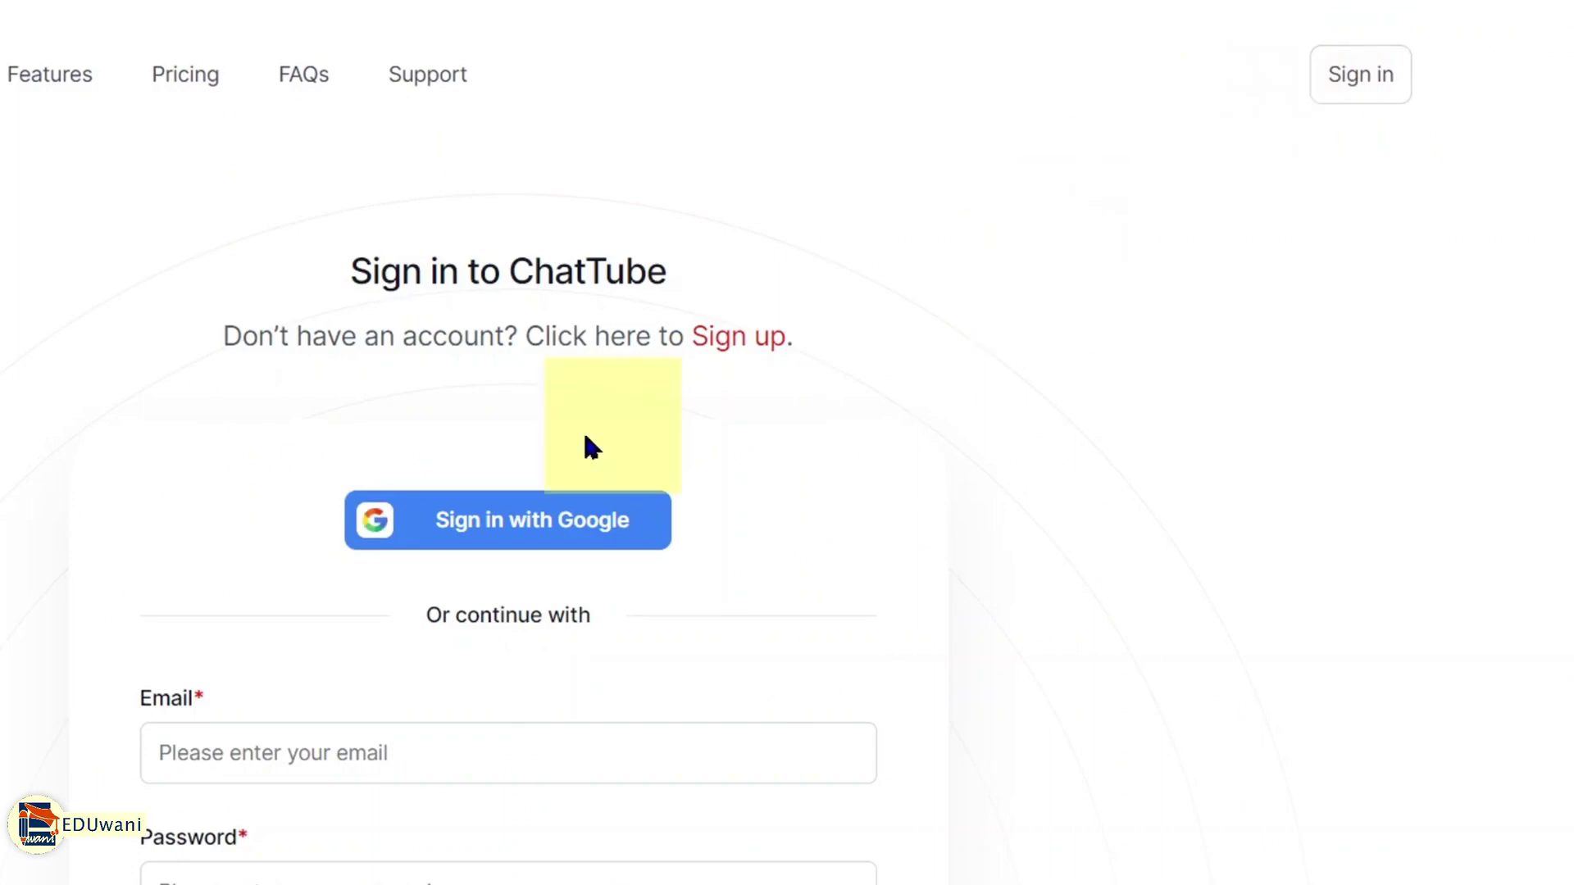
{"action": "left_click", "coordinate": [609, 533]}
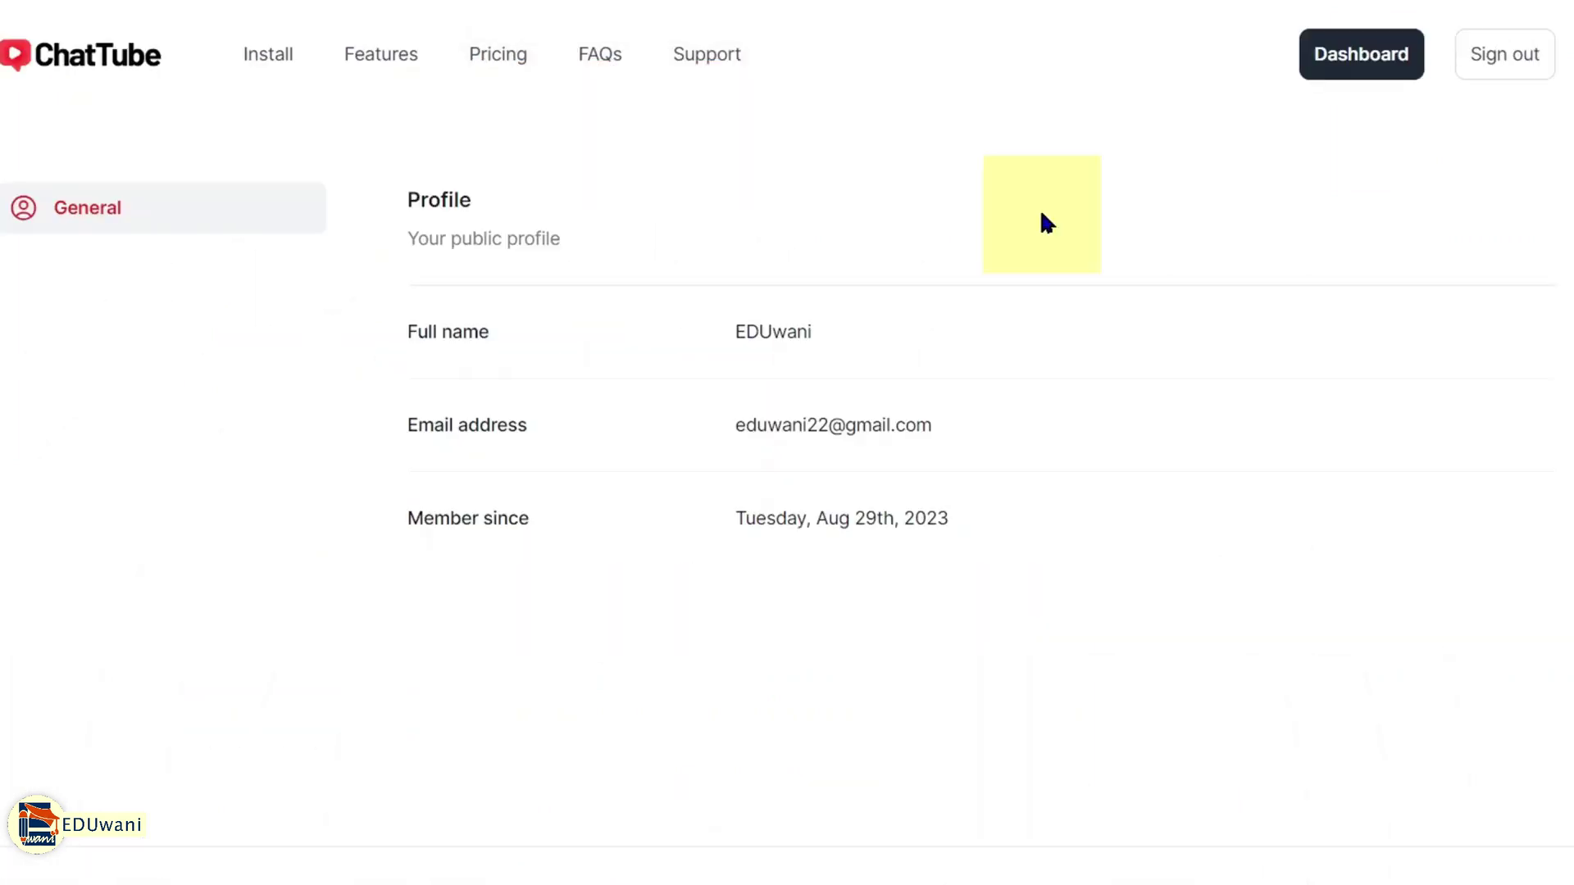
{"action": "left_click", "coordinate": [104, 65]}
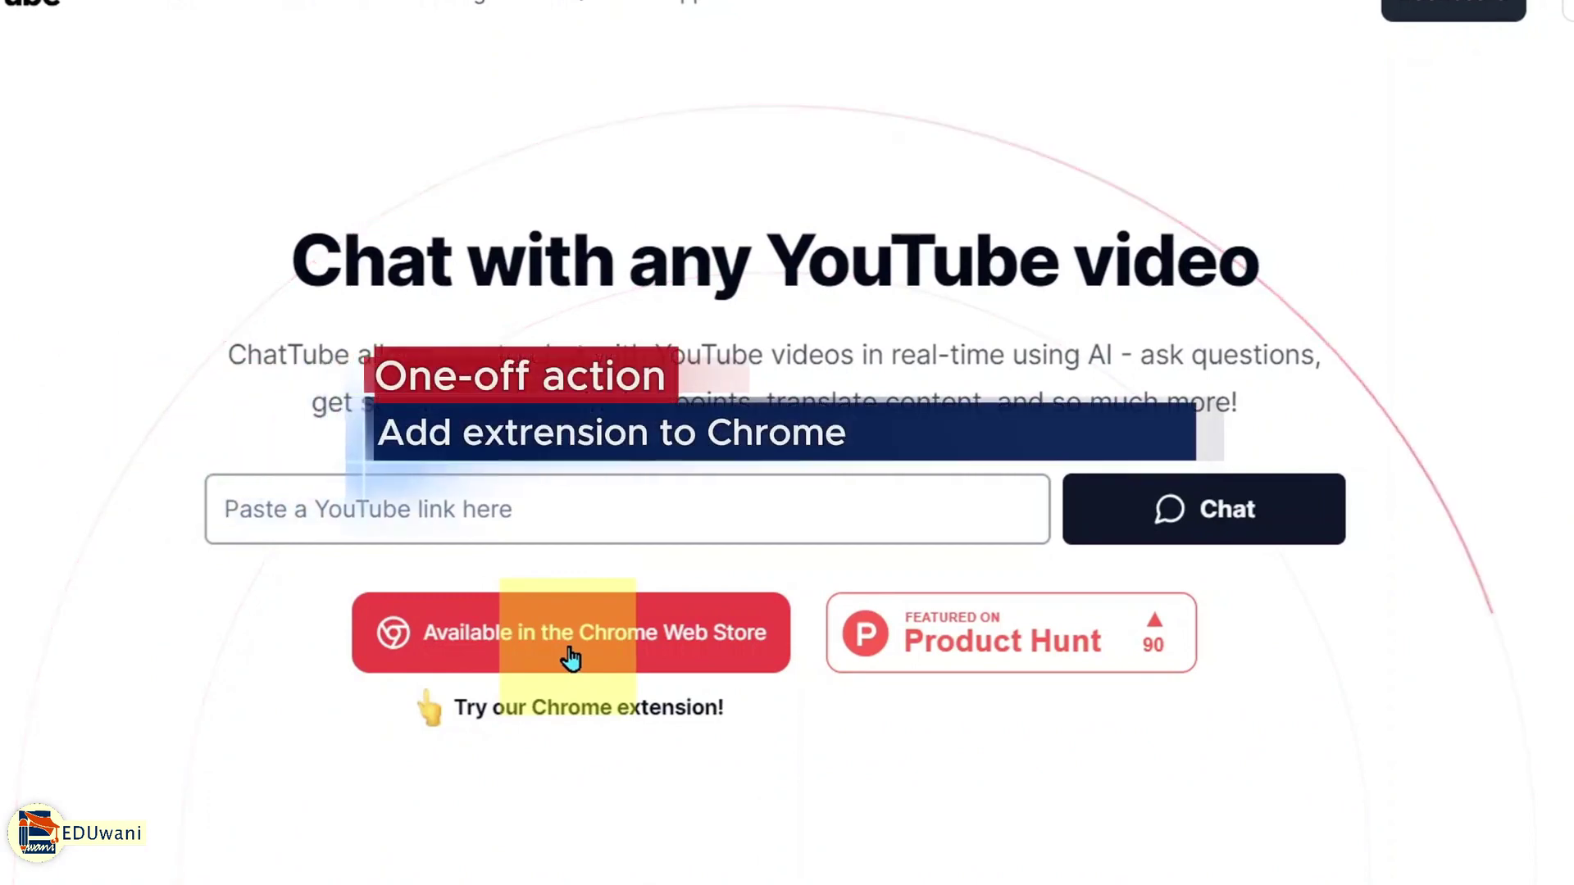
Step: Add the ChatTube extension to Chrome from its Chrome Web Store page, then return to ChatTube
{"action": "left_click", "coordinate": [580, 656]}
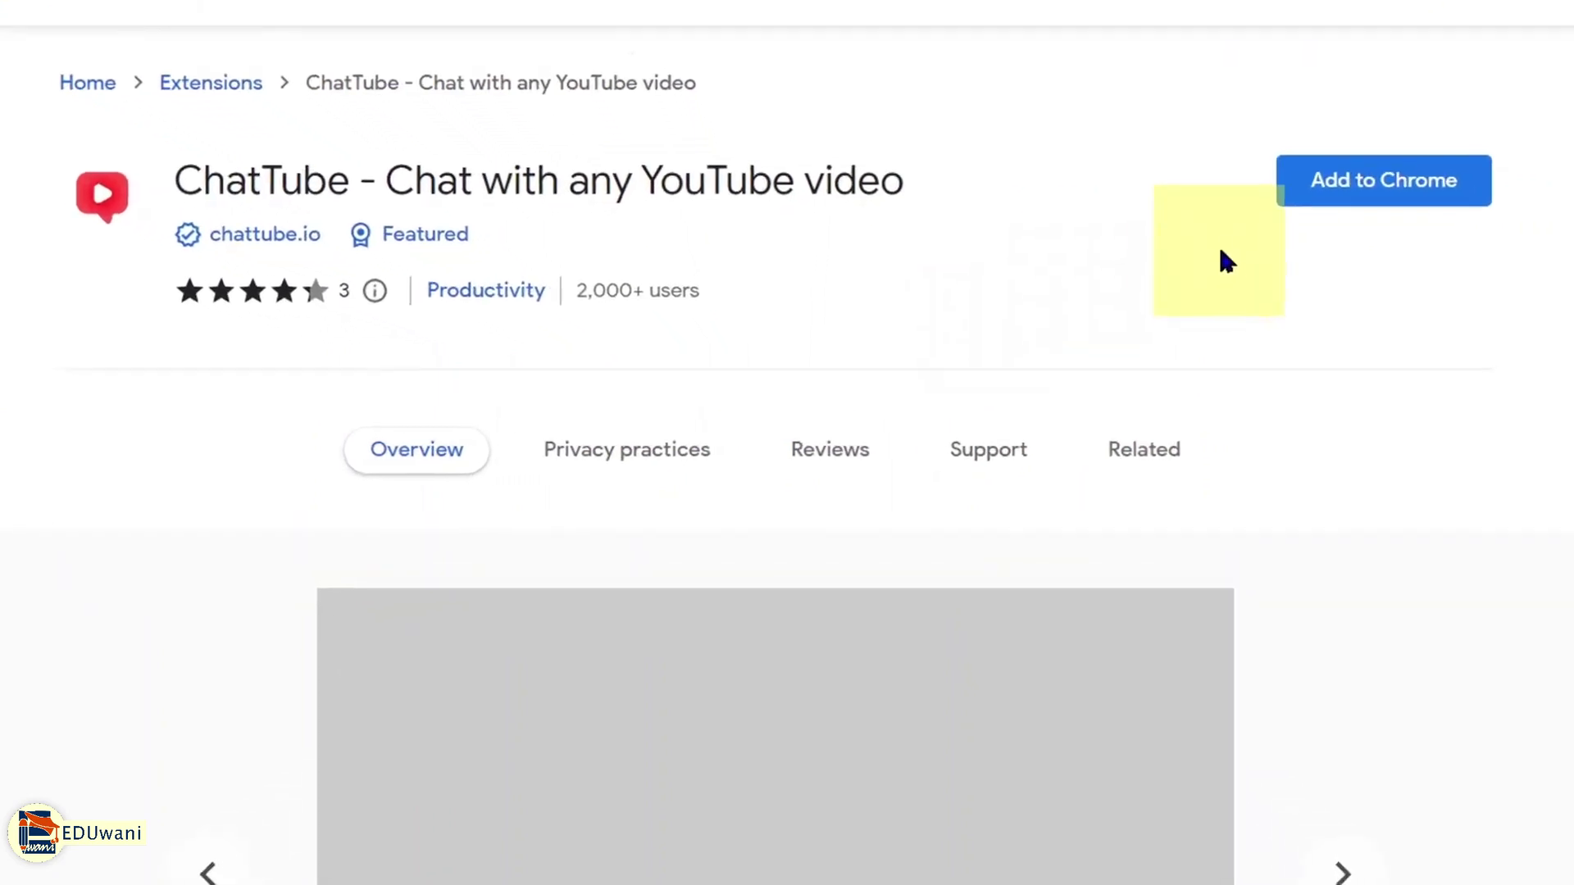
{"action": "left_click", "coordinate": [1472, 187]}
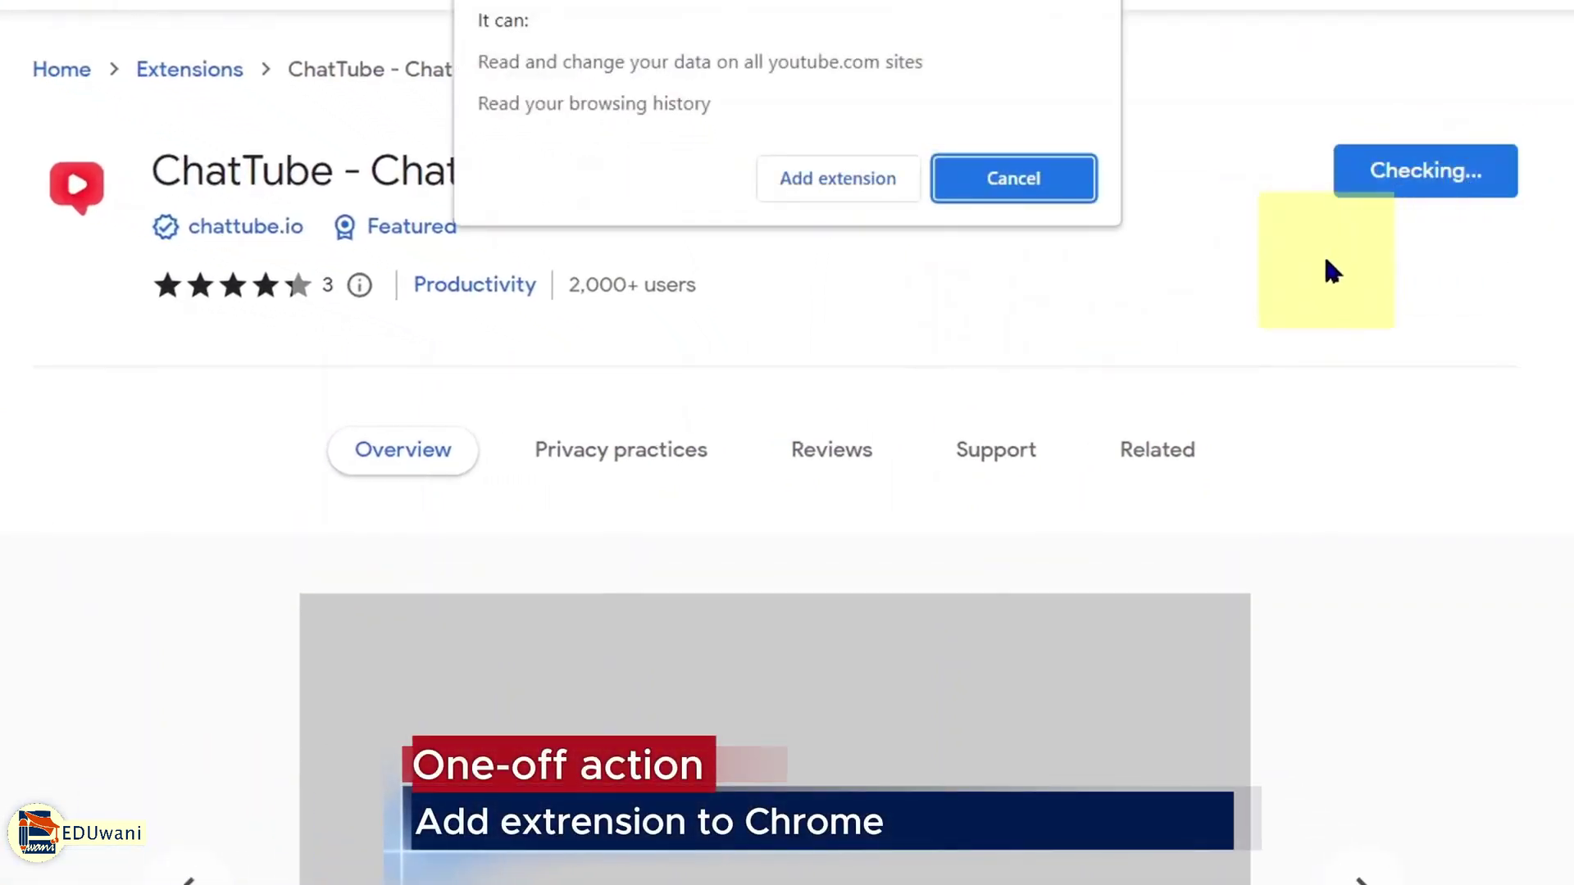
{"action": "left_click", "coordinate": [795, 181]}
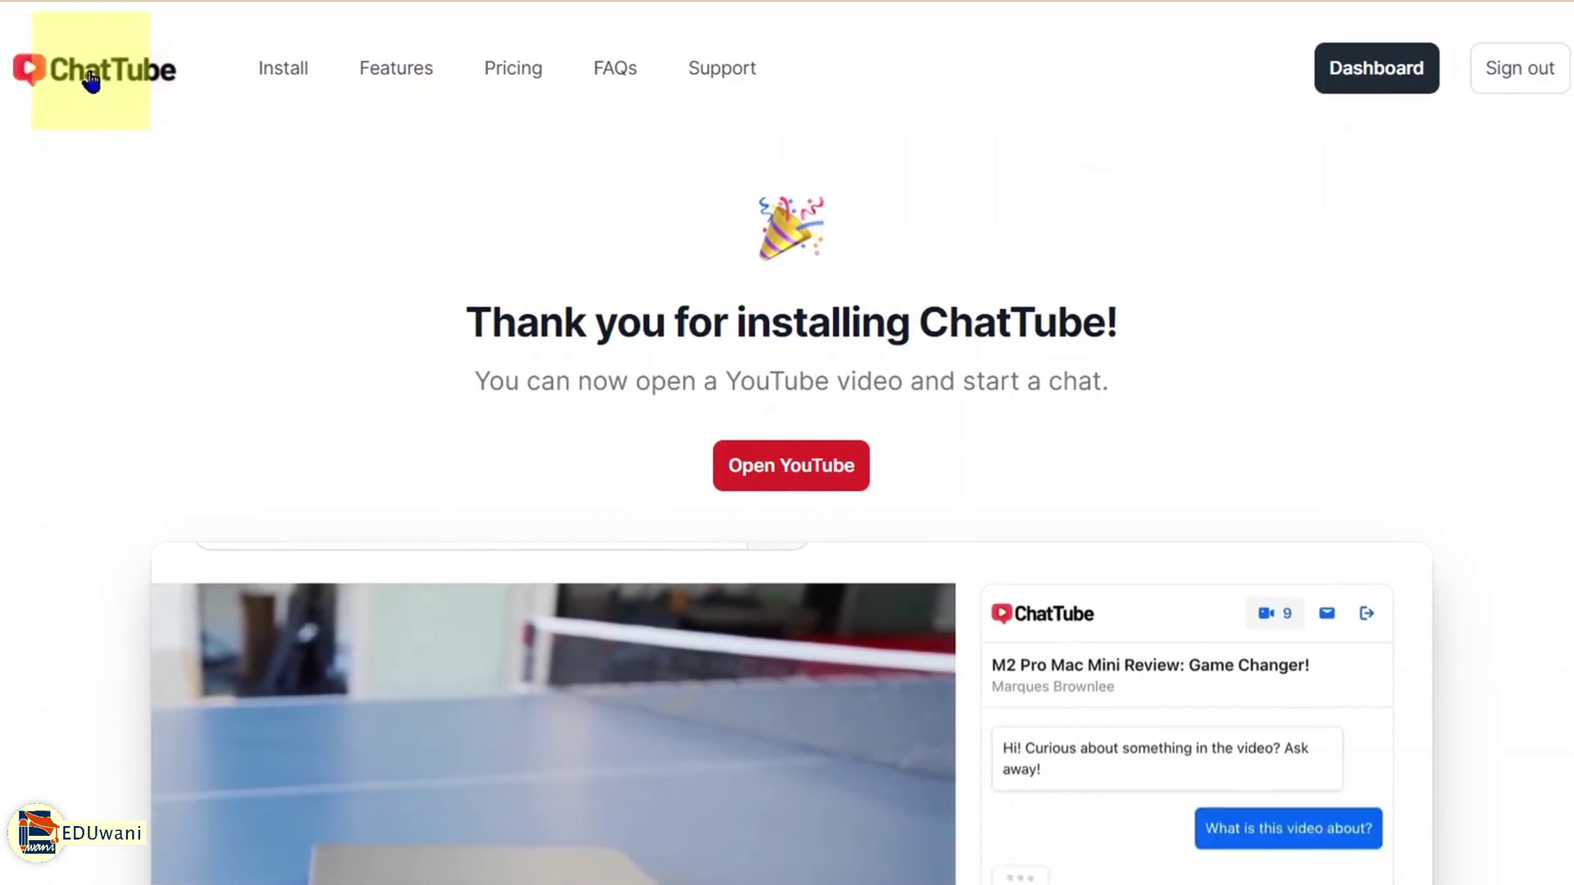
{"action": "left_click", "coordinate": [91, 82]}
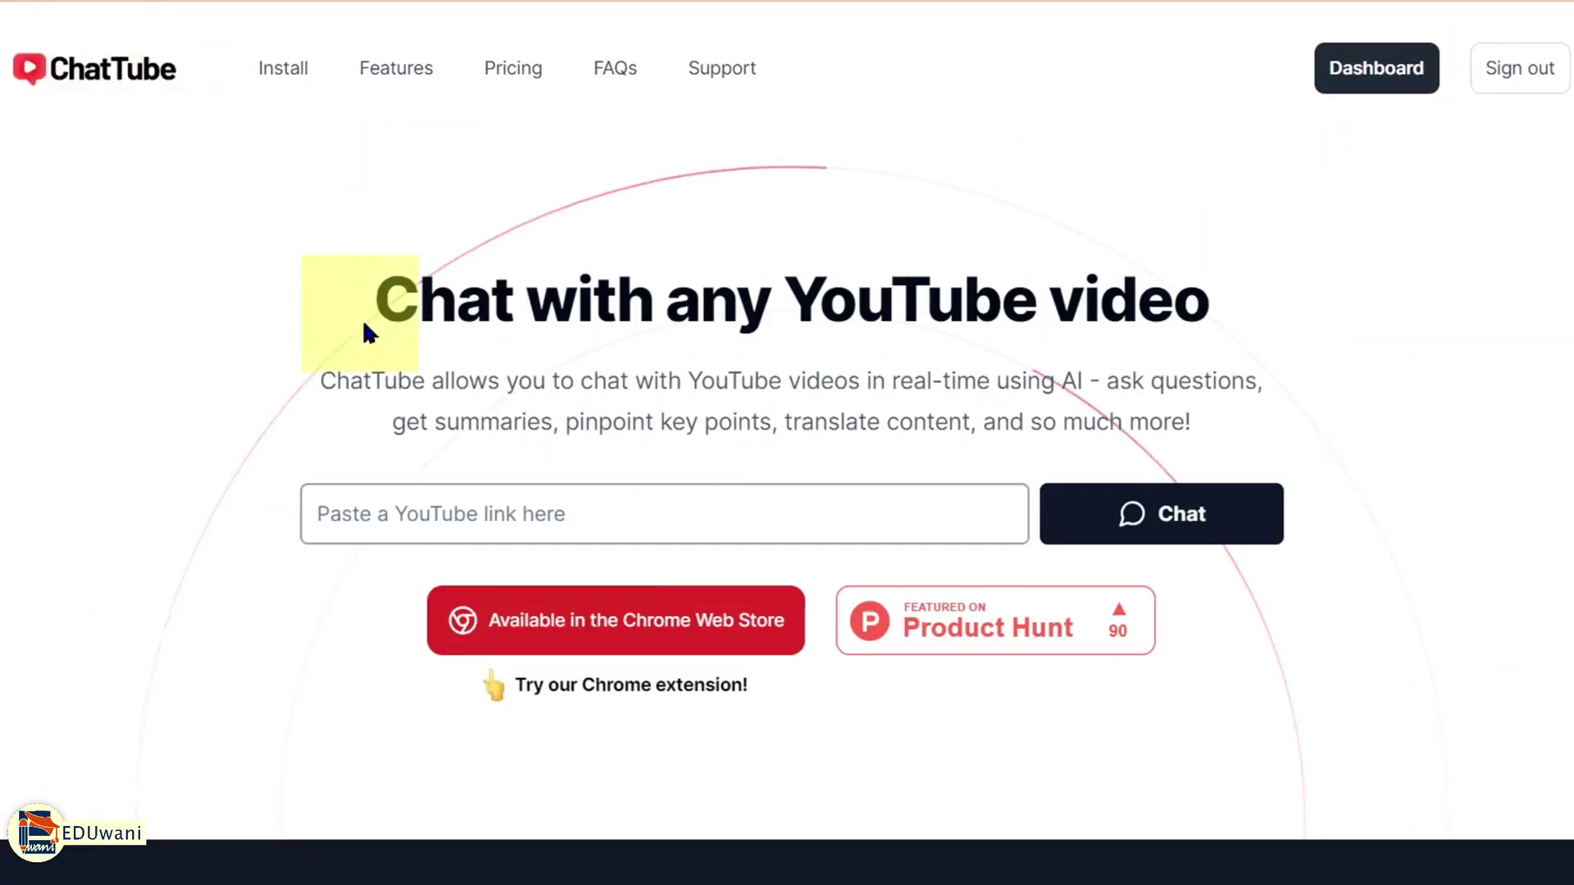
Step: Copy the CoComelon 'Numbers Song with Little Chicks' video URL and return to ChatTube's link field
{"action": "left_click", "coordinate": [330, 514]}
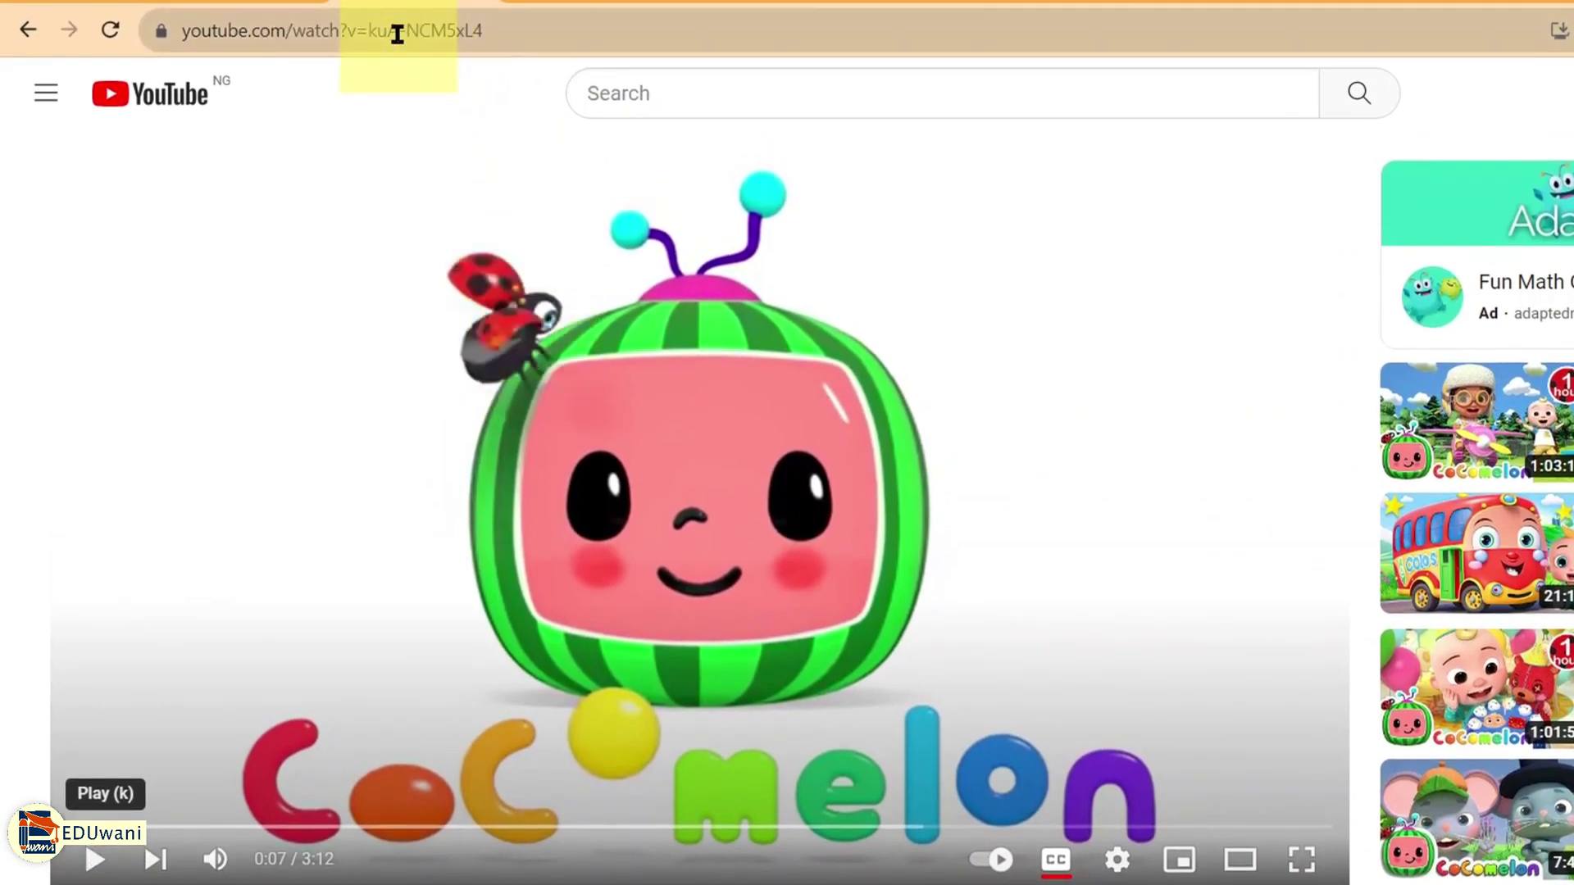
{"action": "left_click", "coordinate": [397, 32]}
{"action": "key", "text": "ctrl+c"}
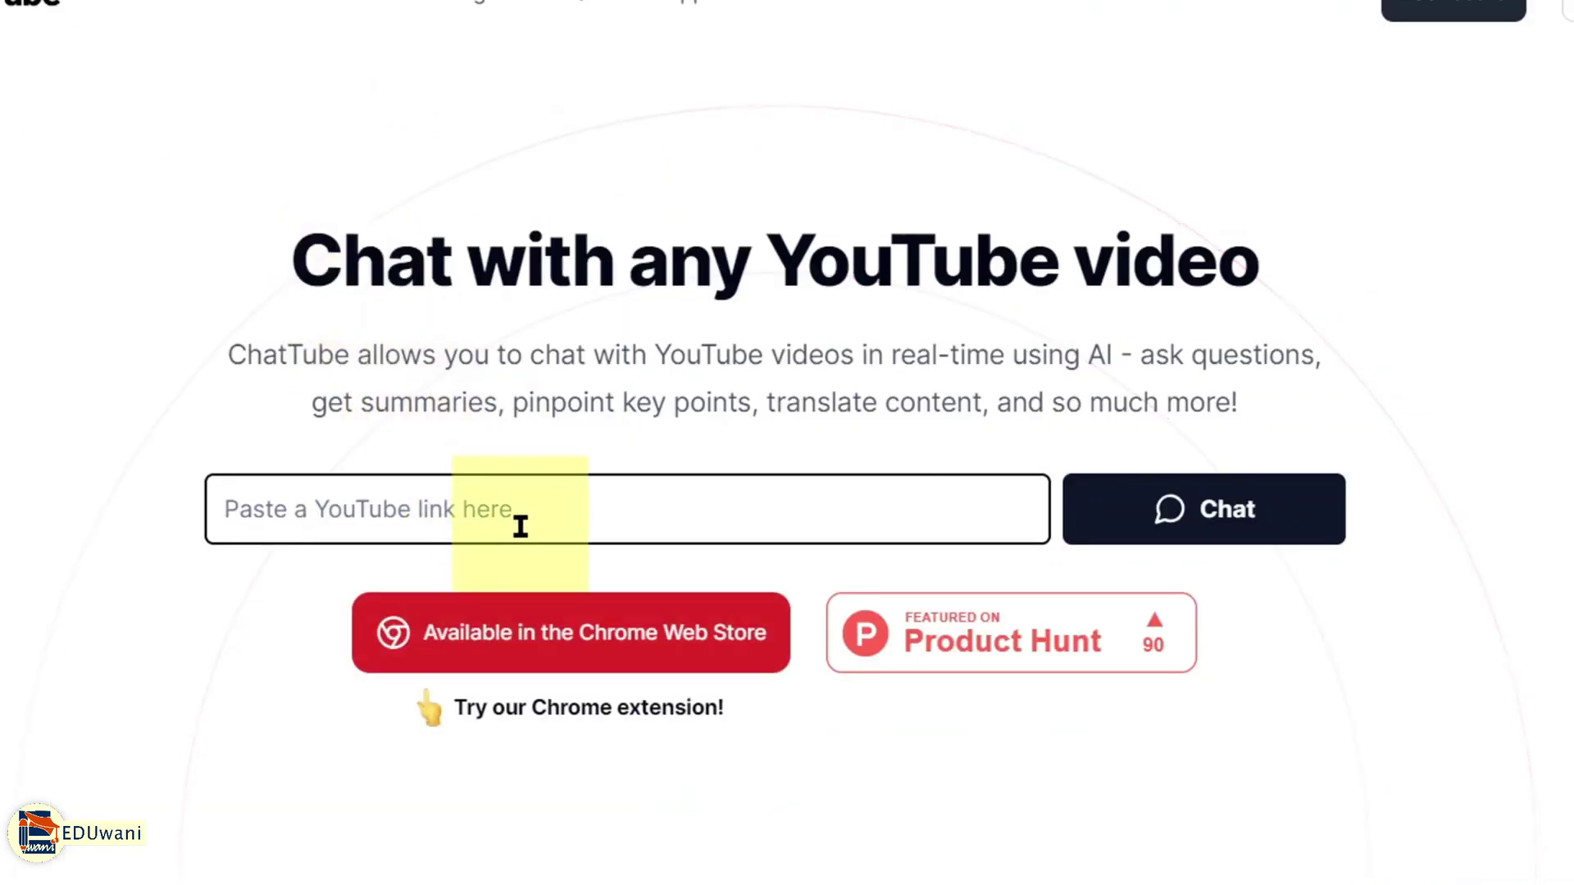
{"action": "left_click", "coordinate": [510, 516]}
Step: Paste the CoComelon video link into ChatTube, load the video and start a chat about it
{"action": "right_click", "coordinate": [508, 517]}
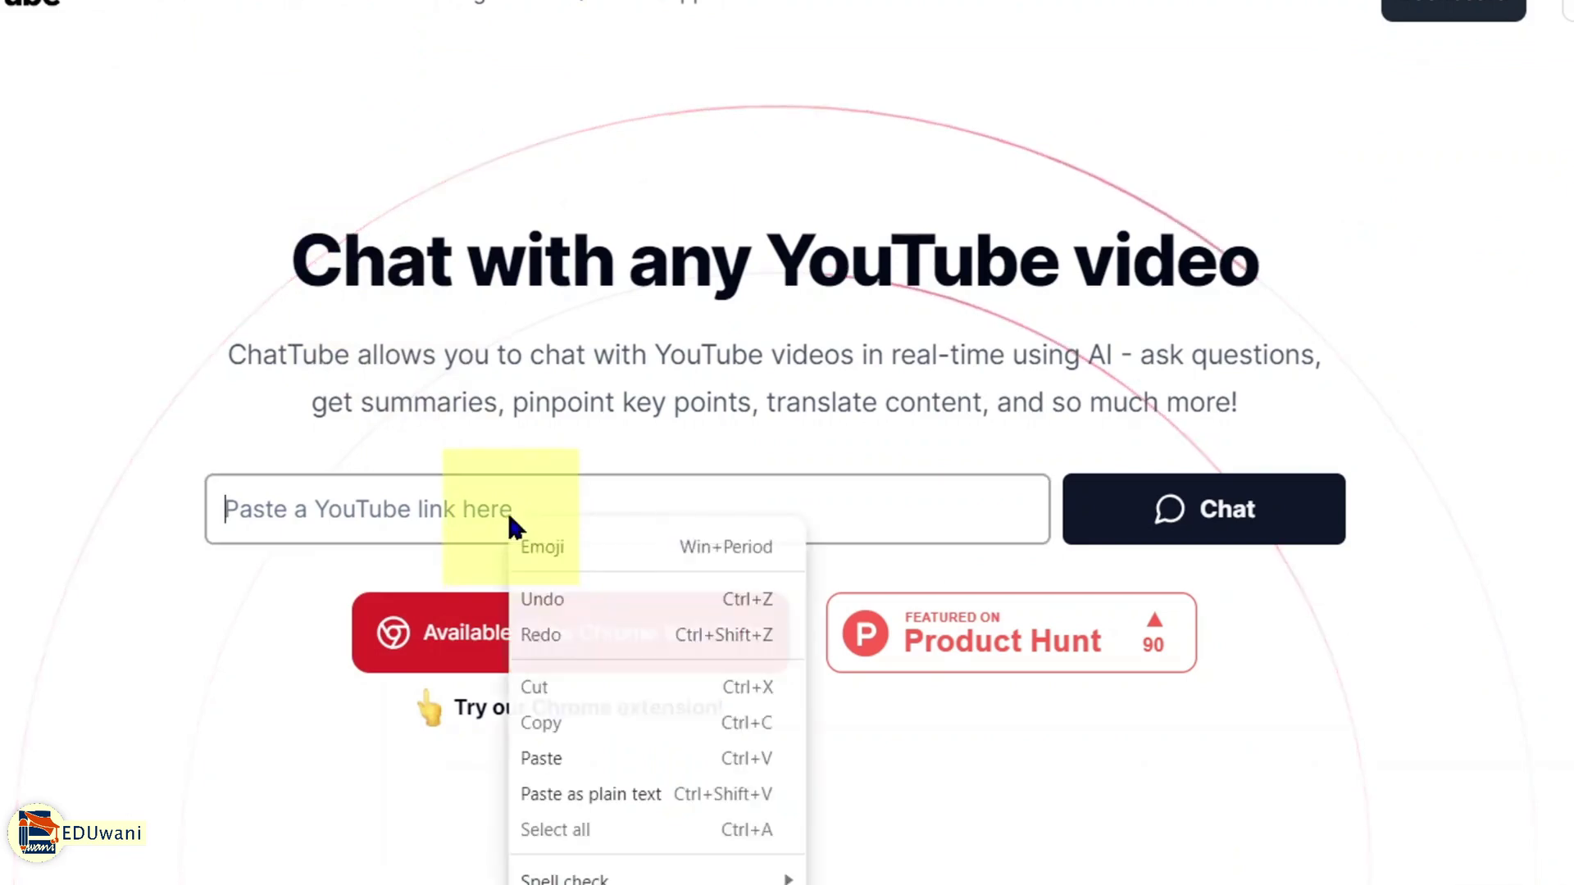
{"action": "left_click", "coordinate": [601, 756]}
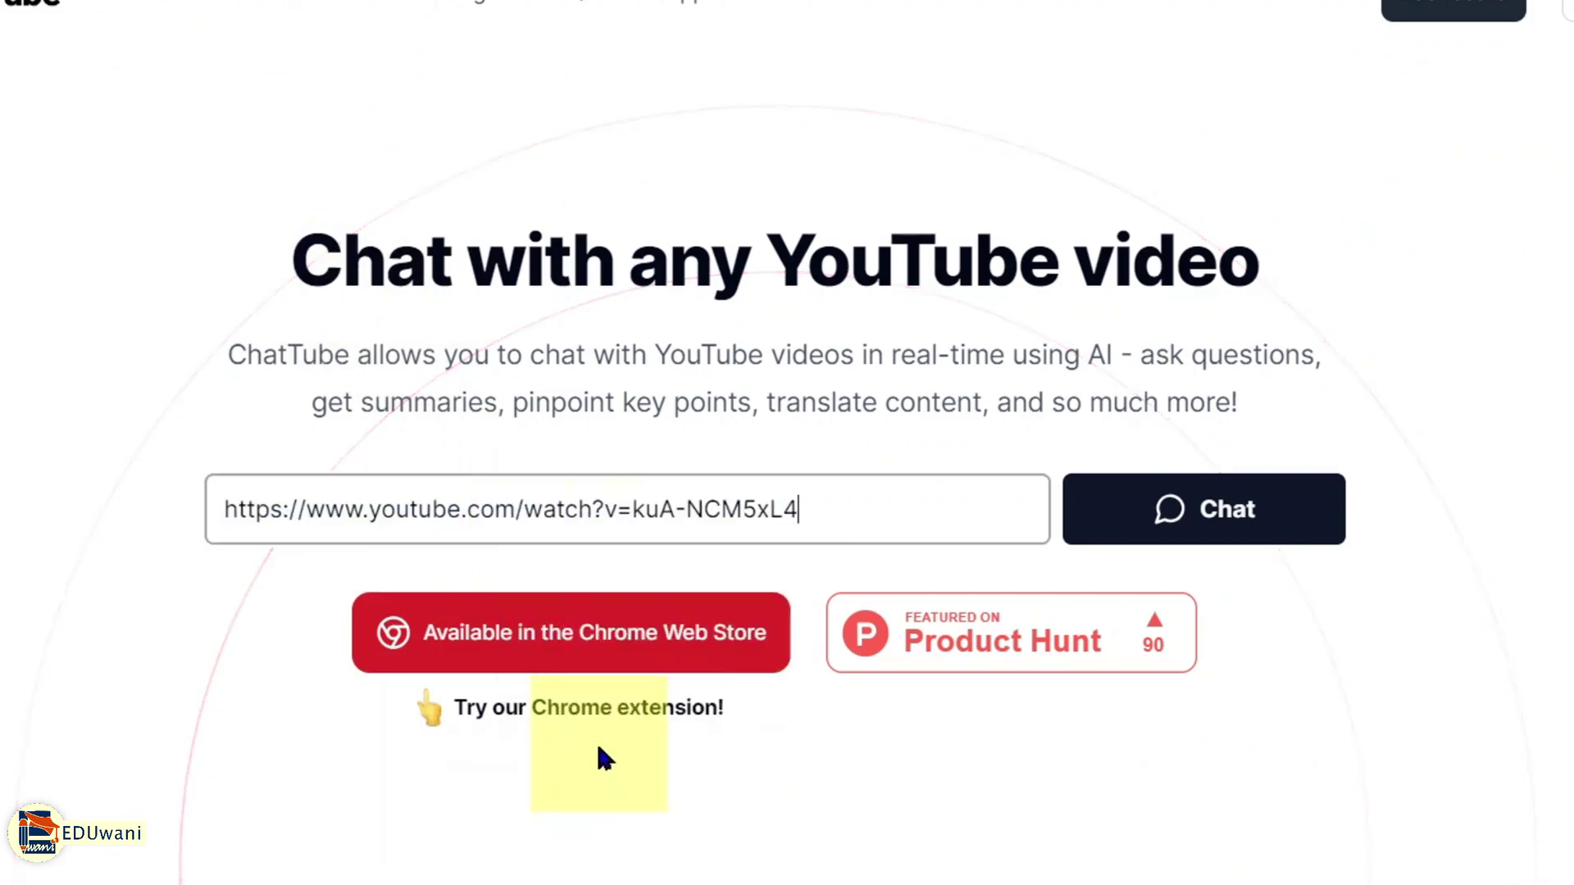
{"action": "left_click", "coordinate": [1304, 516]}
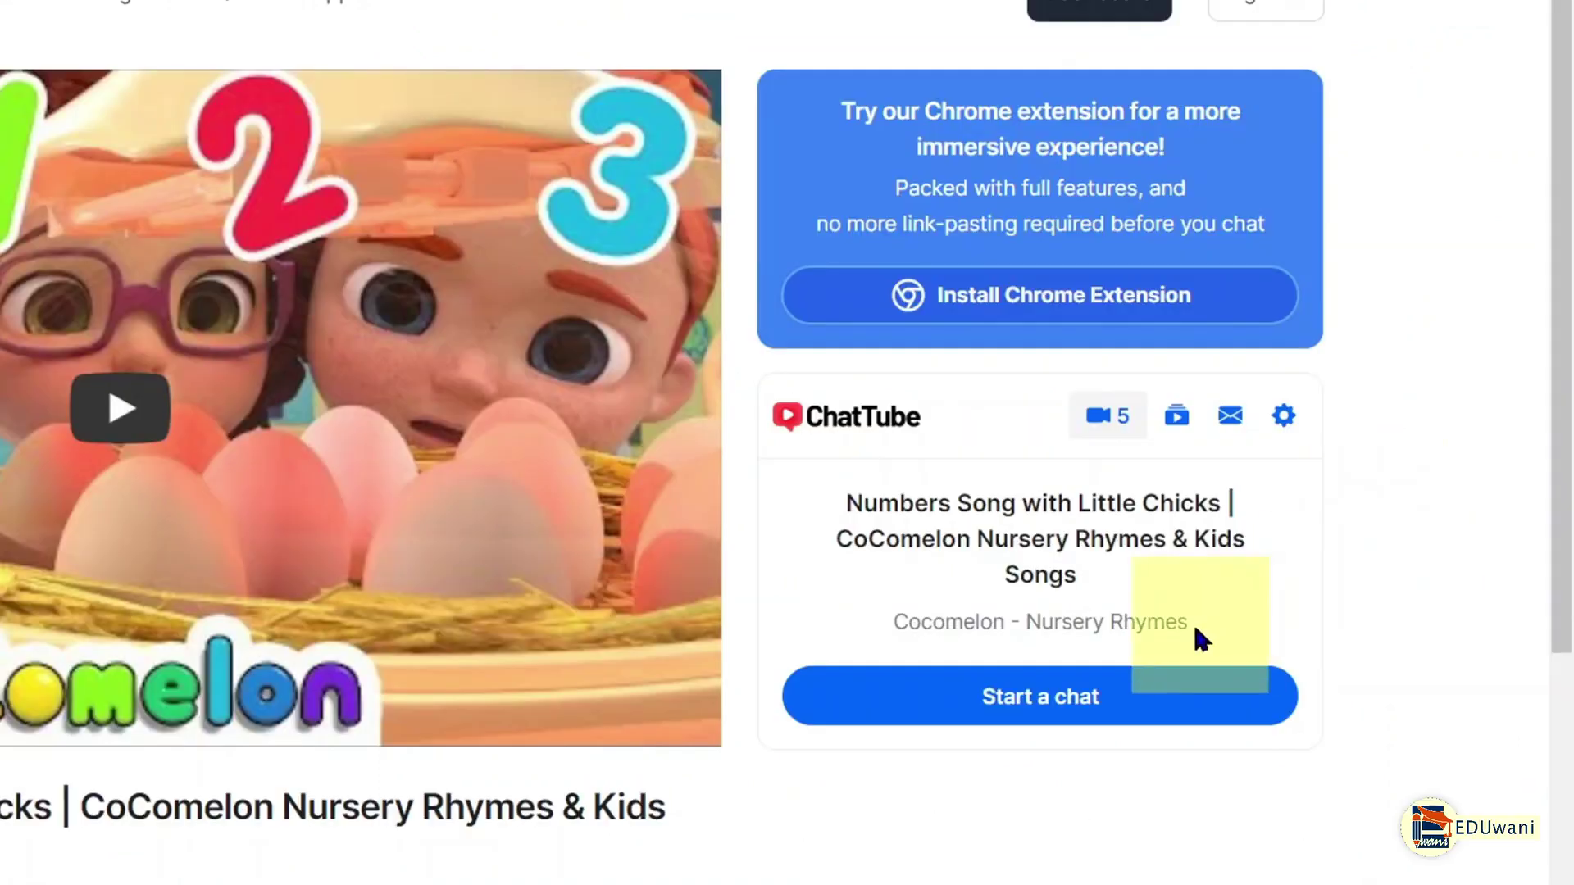
{"action": "scroll", "coordinate": [1091, 705], "scroll_direction": "down", "scroll_amount": 4}
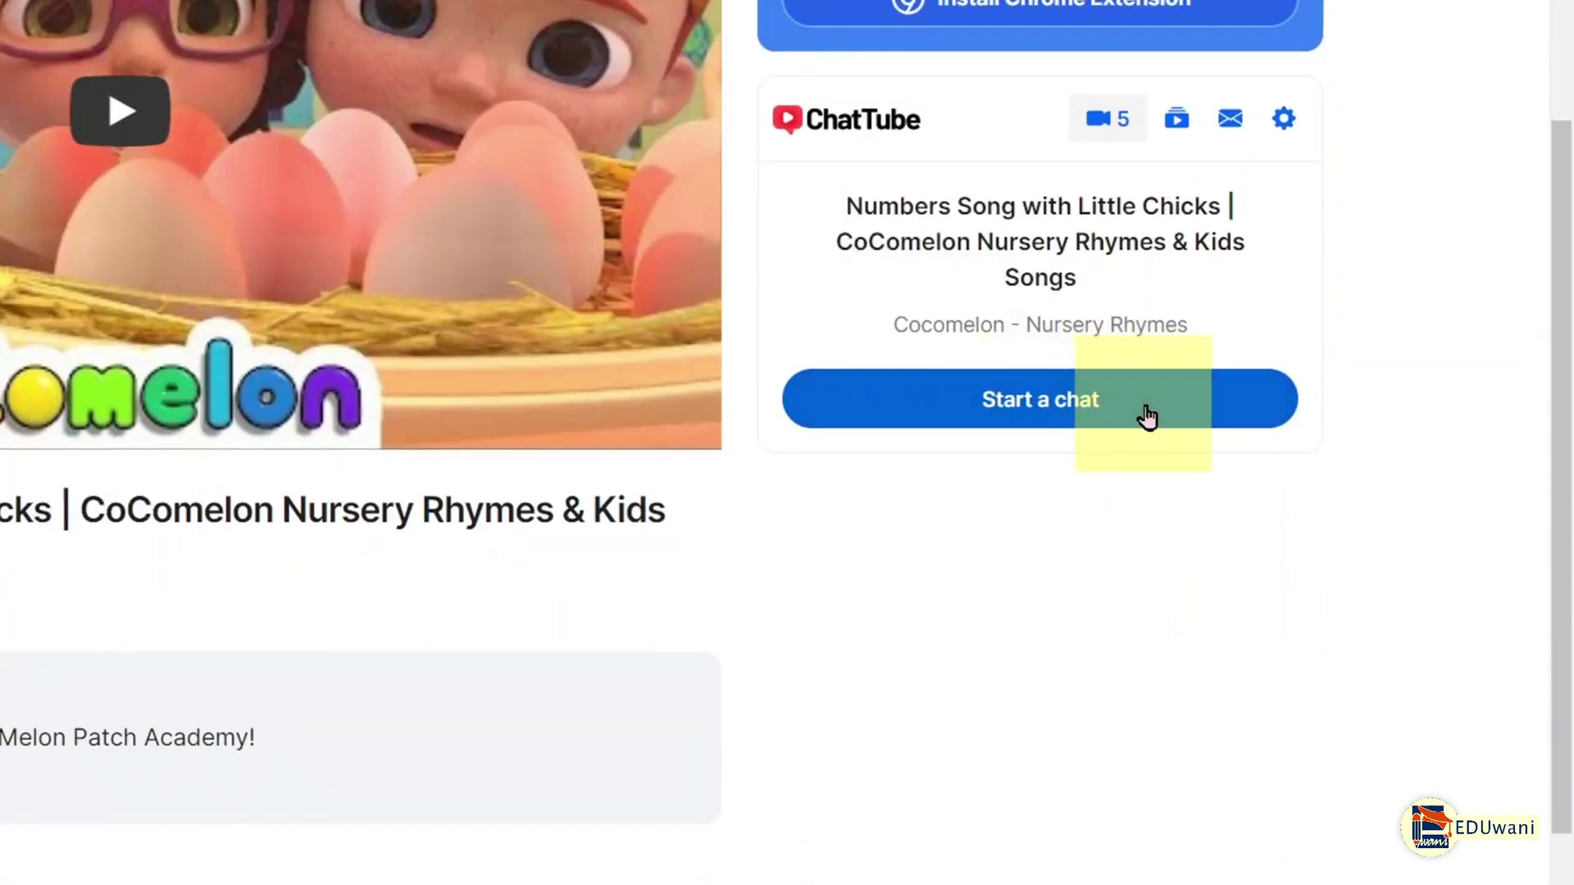
{"action": "left_click", "coordinate": [1146, 416]}
{"action": "scroll", "coordinate": [1145, 415], "scroll_direction": "down", "scroll_amount": 1}
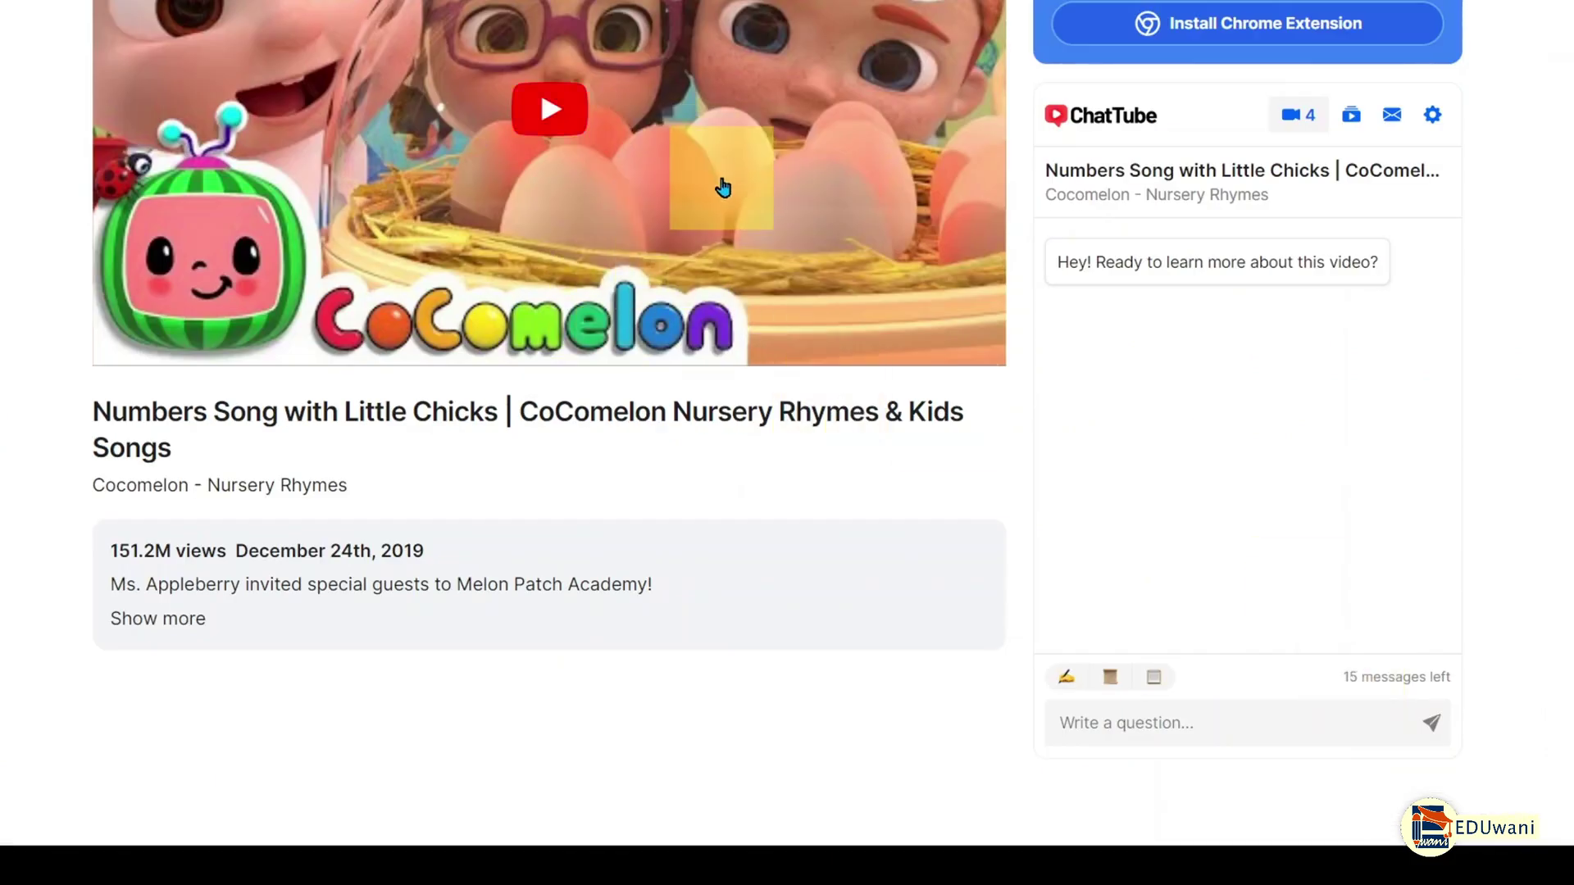
{"action": "left_click", "coordinate": [1096, 725]}
Step: Send 'Create a lesson plan from this video' and copy the 'Counting with Little Chicks' reply
{"action": "type", "text": "Create a lesson plan from this video."}
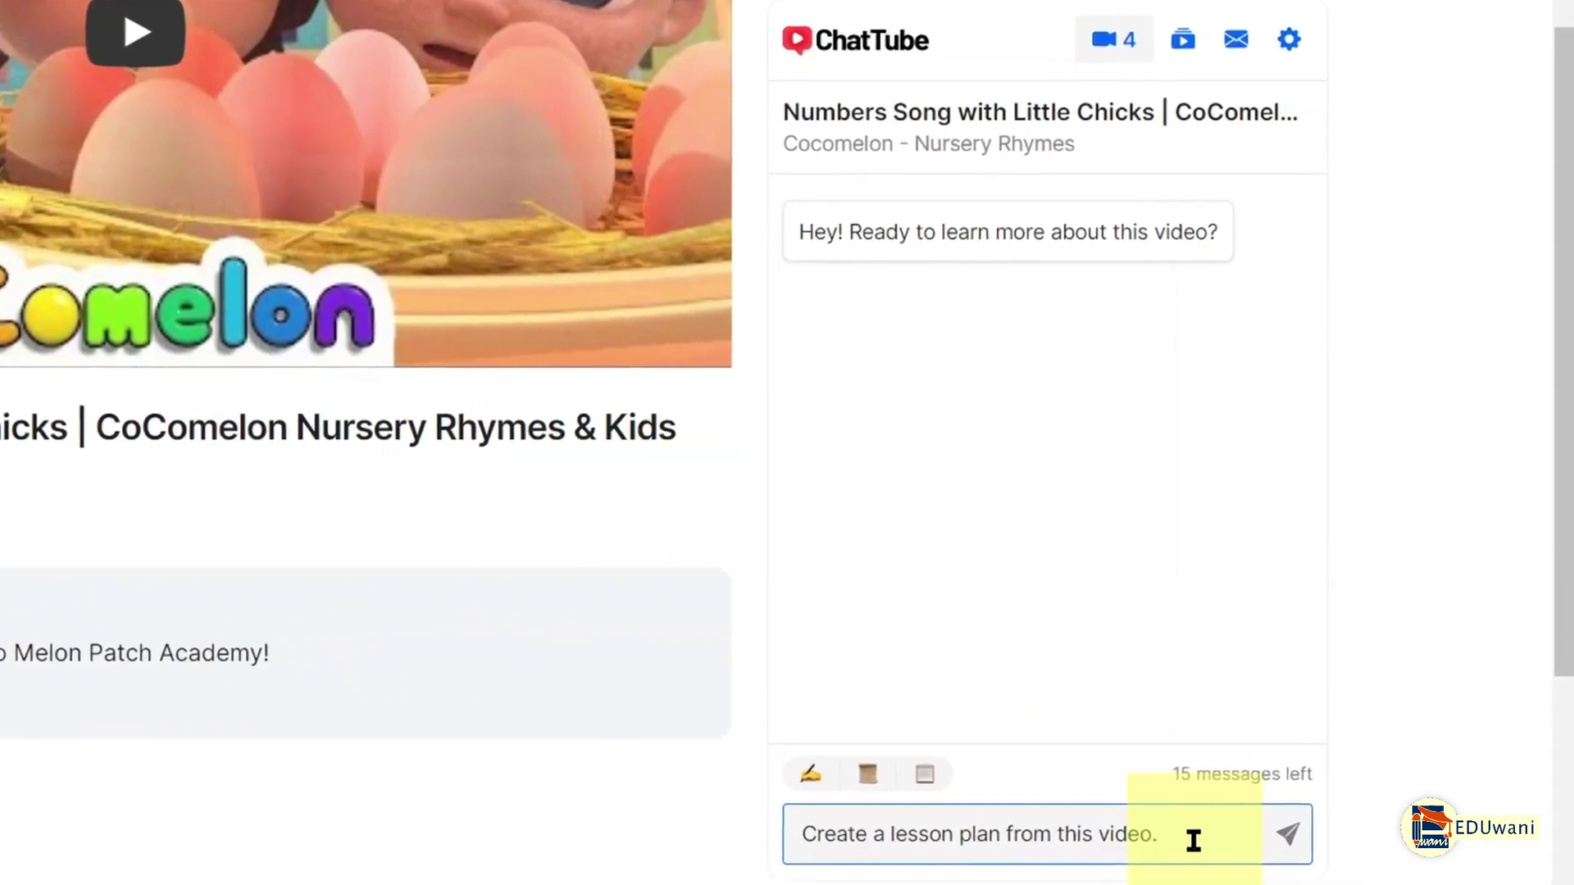
{"action": "key", "text": "BackSpace"}
{"action": "key", "text": "BackSpace"}
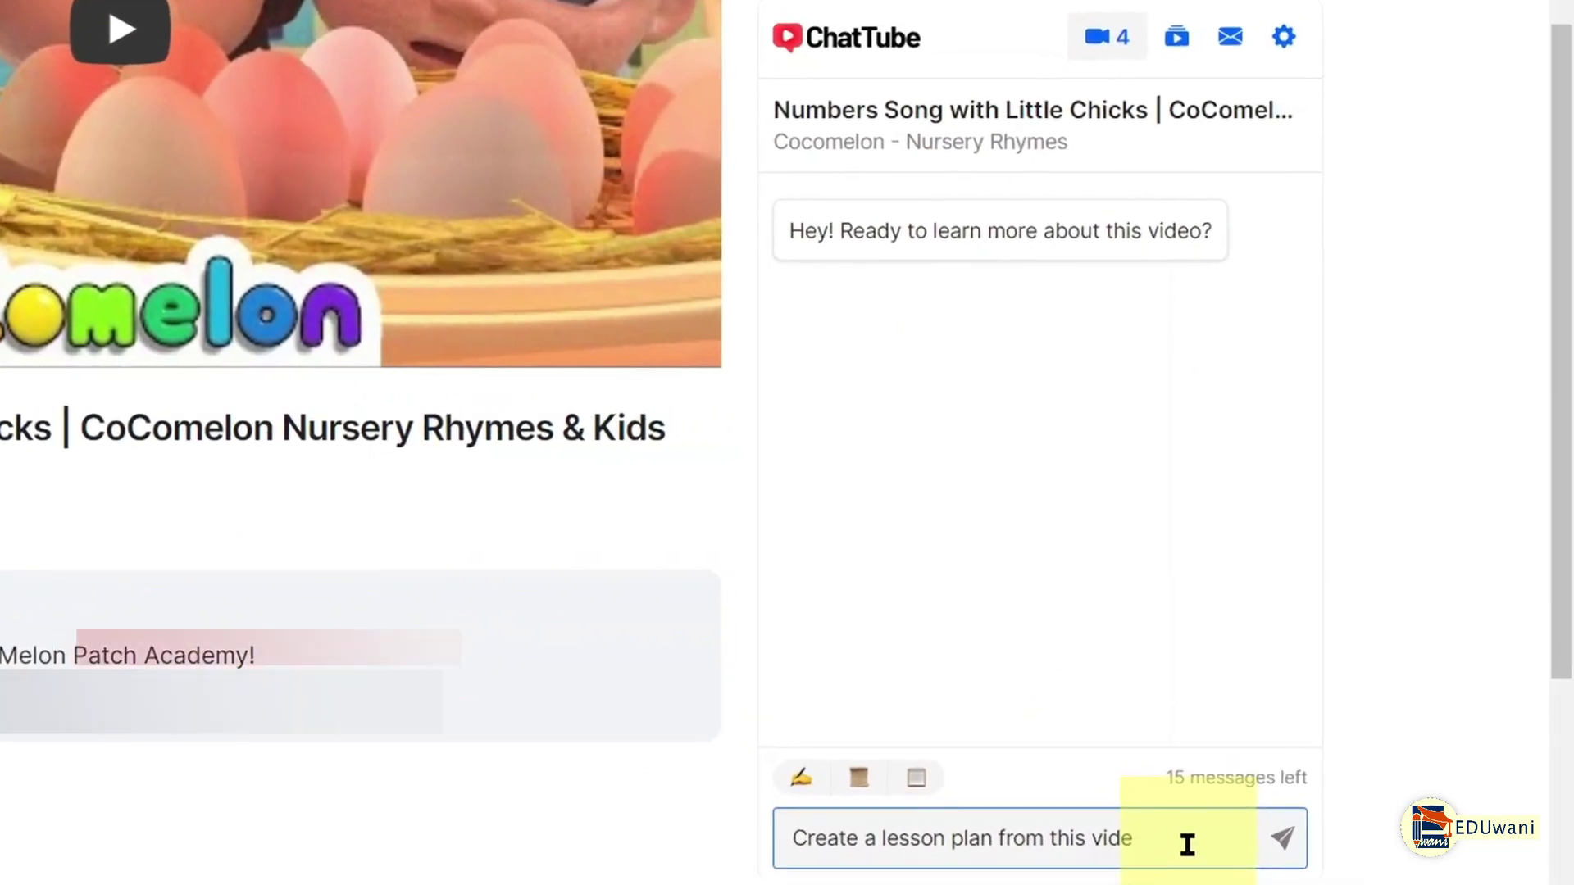
{"action": "key", "text": "BackSpace"}
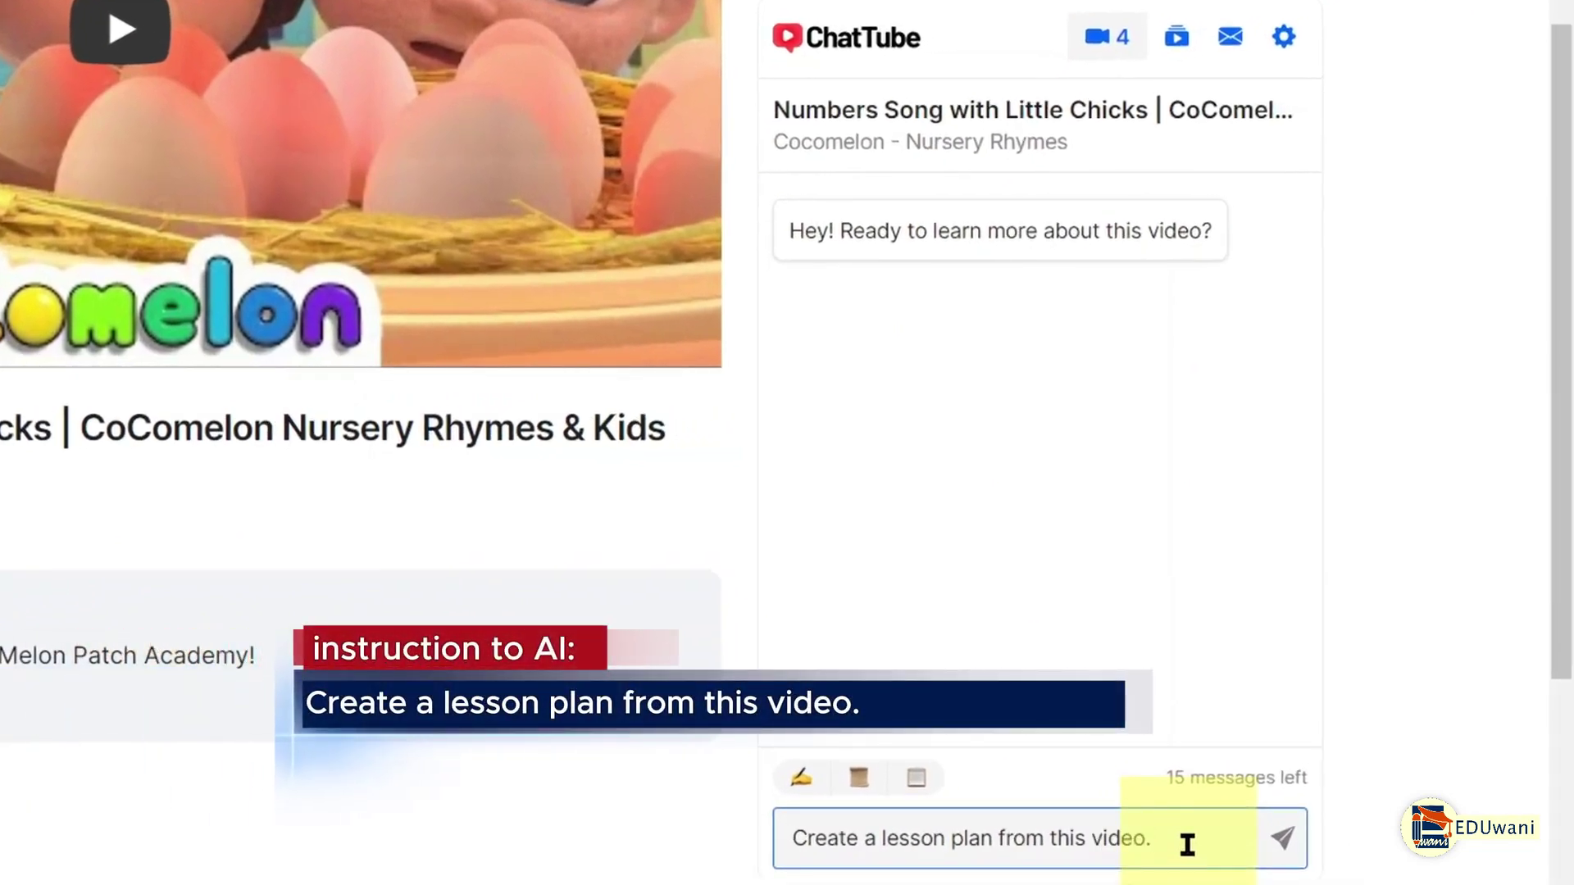
{"action": "left_click", "coordinate": [1284, 844]}
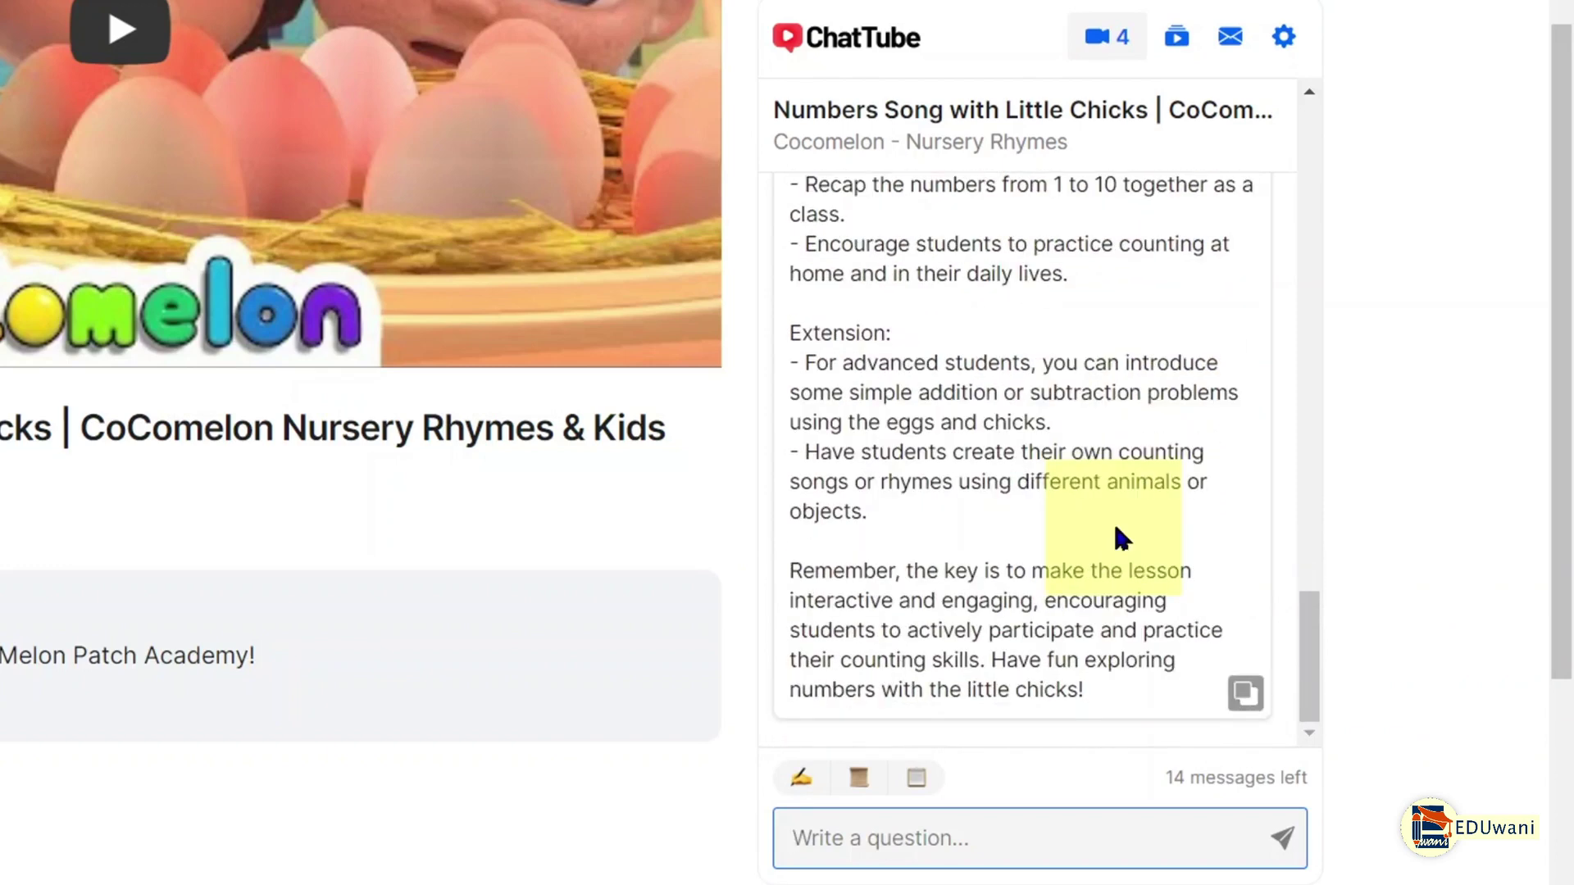
{"action": "scroll", "coordinate": [1121, 539], "scroll_direction": "down", "scroll_amount": 2}
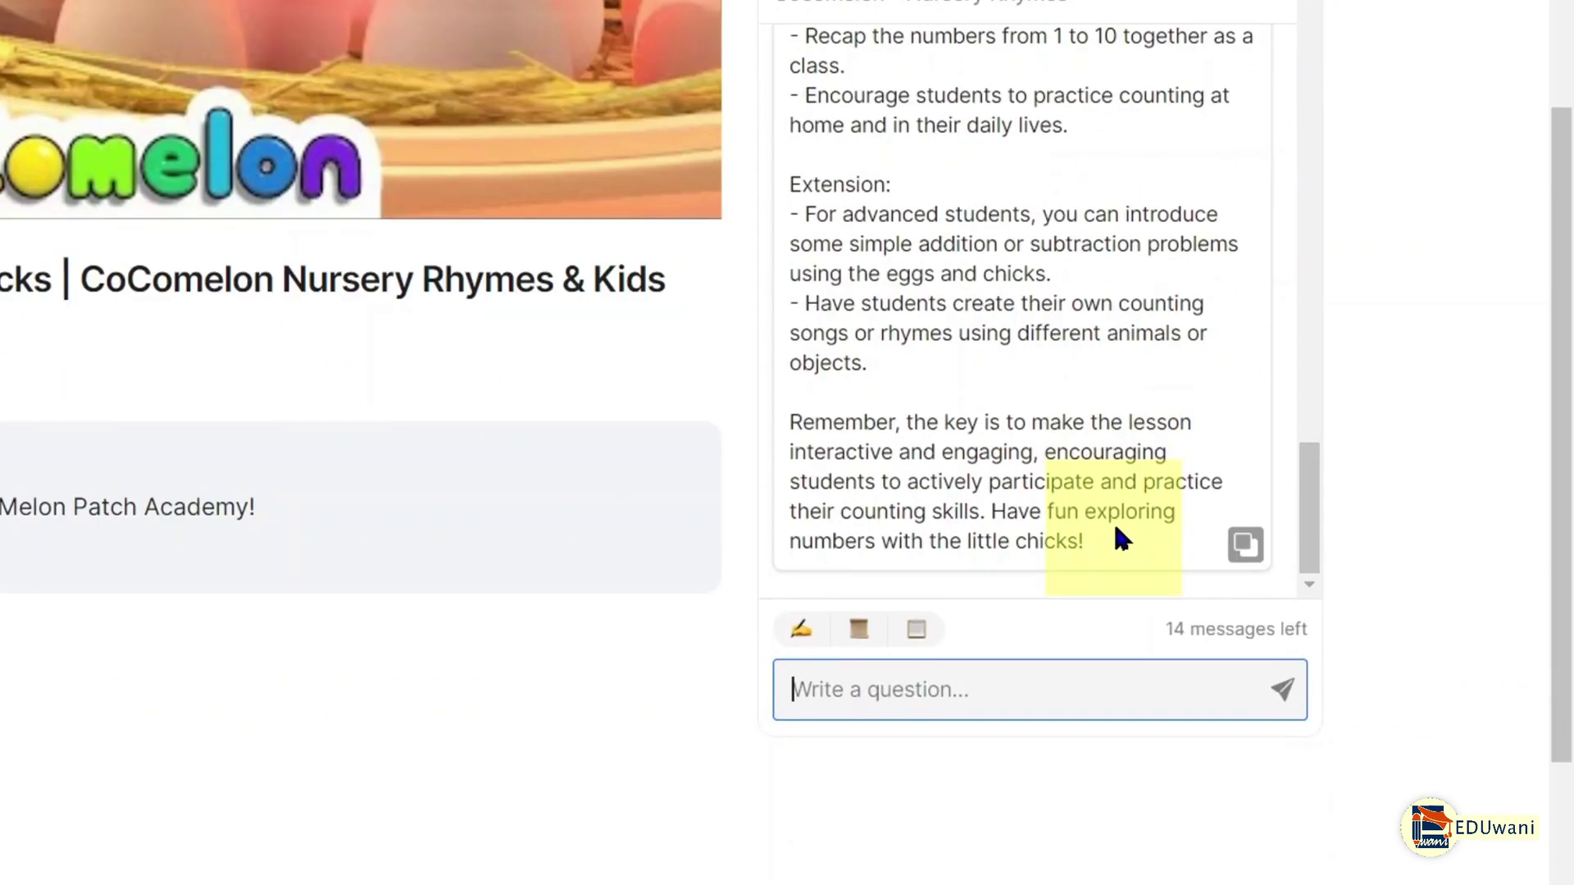
{"action": "left_click", "coordinate": [1243, 548]}
Step: Copy the lesson plan reply from ChatTube and paste it into a blank Word document
{"action": "left_click_drag", "start_coordinate": [1097, 545], "coordinate": [857, 353]}
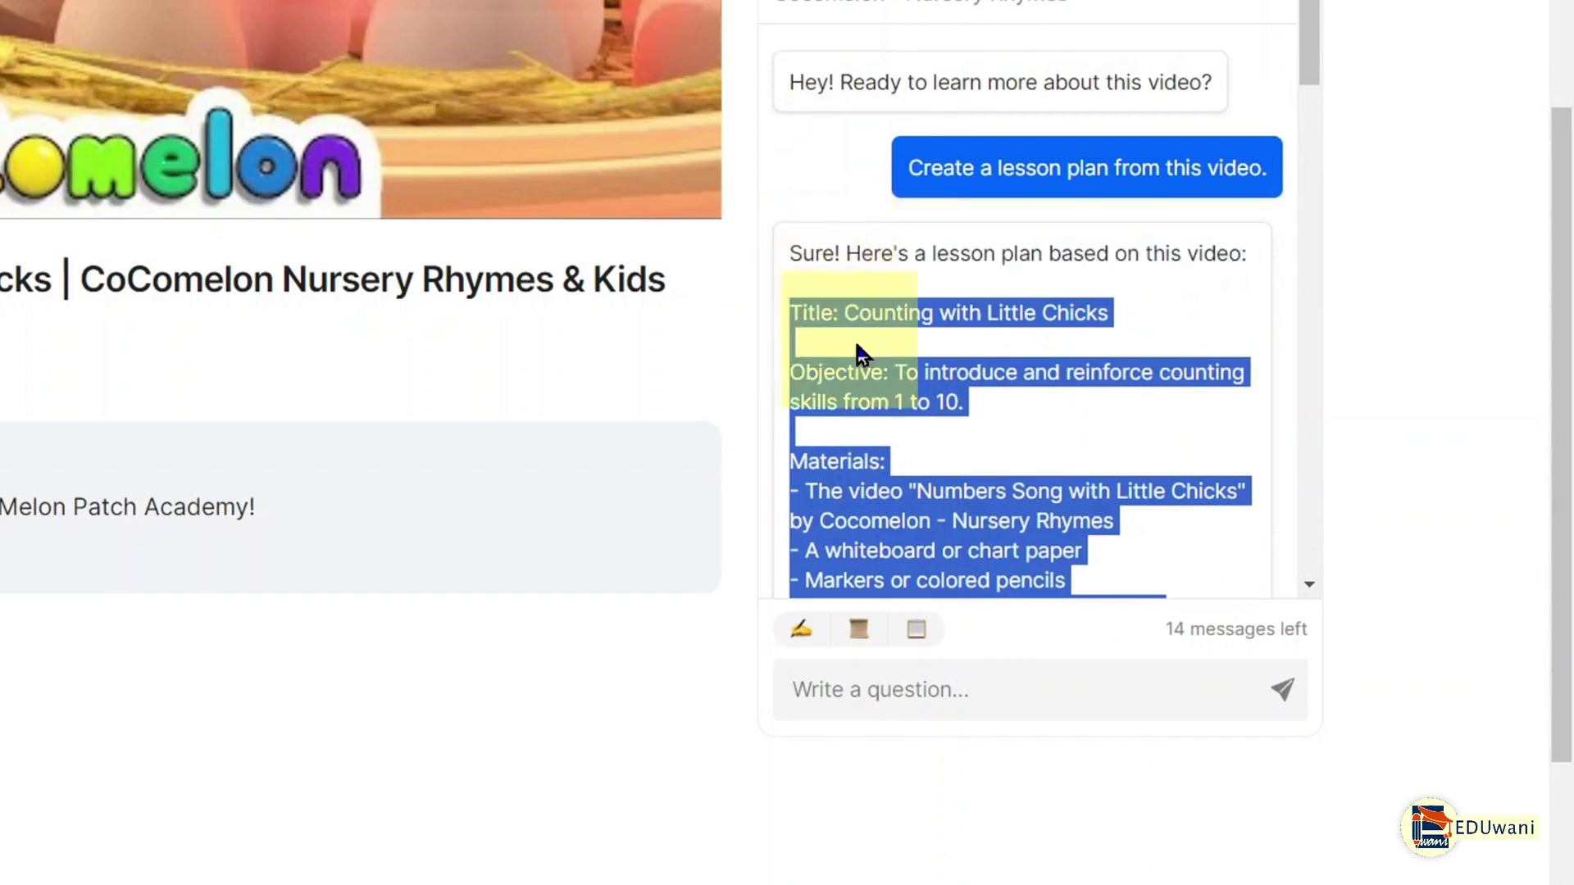
{"action": "right_click", "coordinate": [883, 508]}
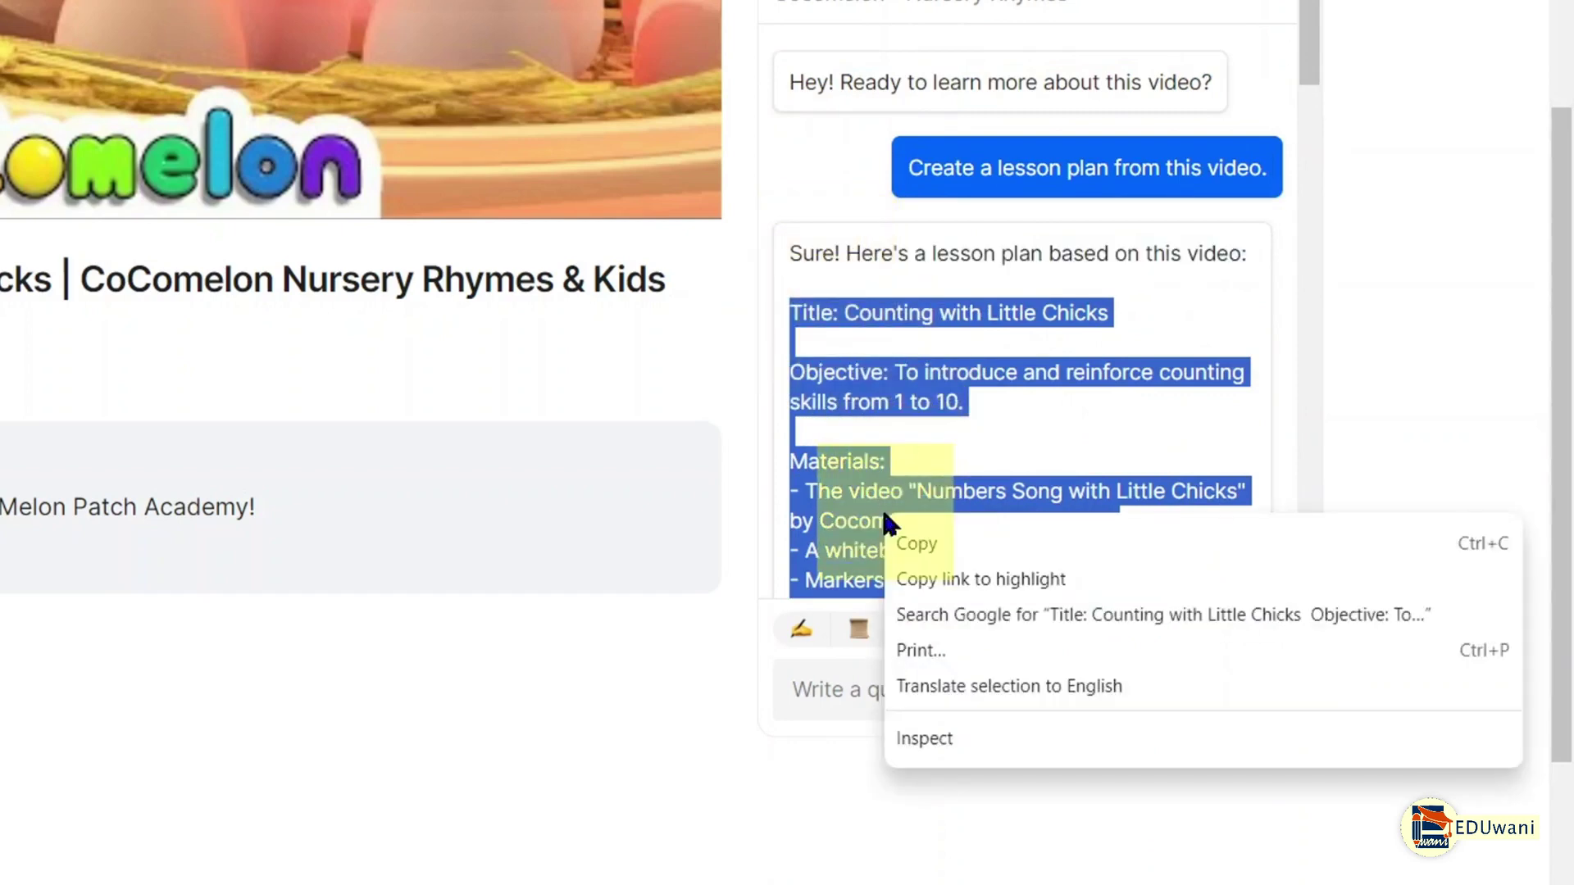
{"action": "left_click", "coordinate": [971, 543]}
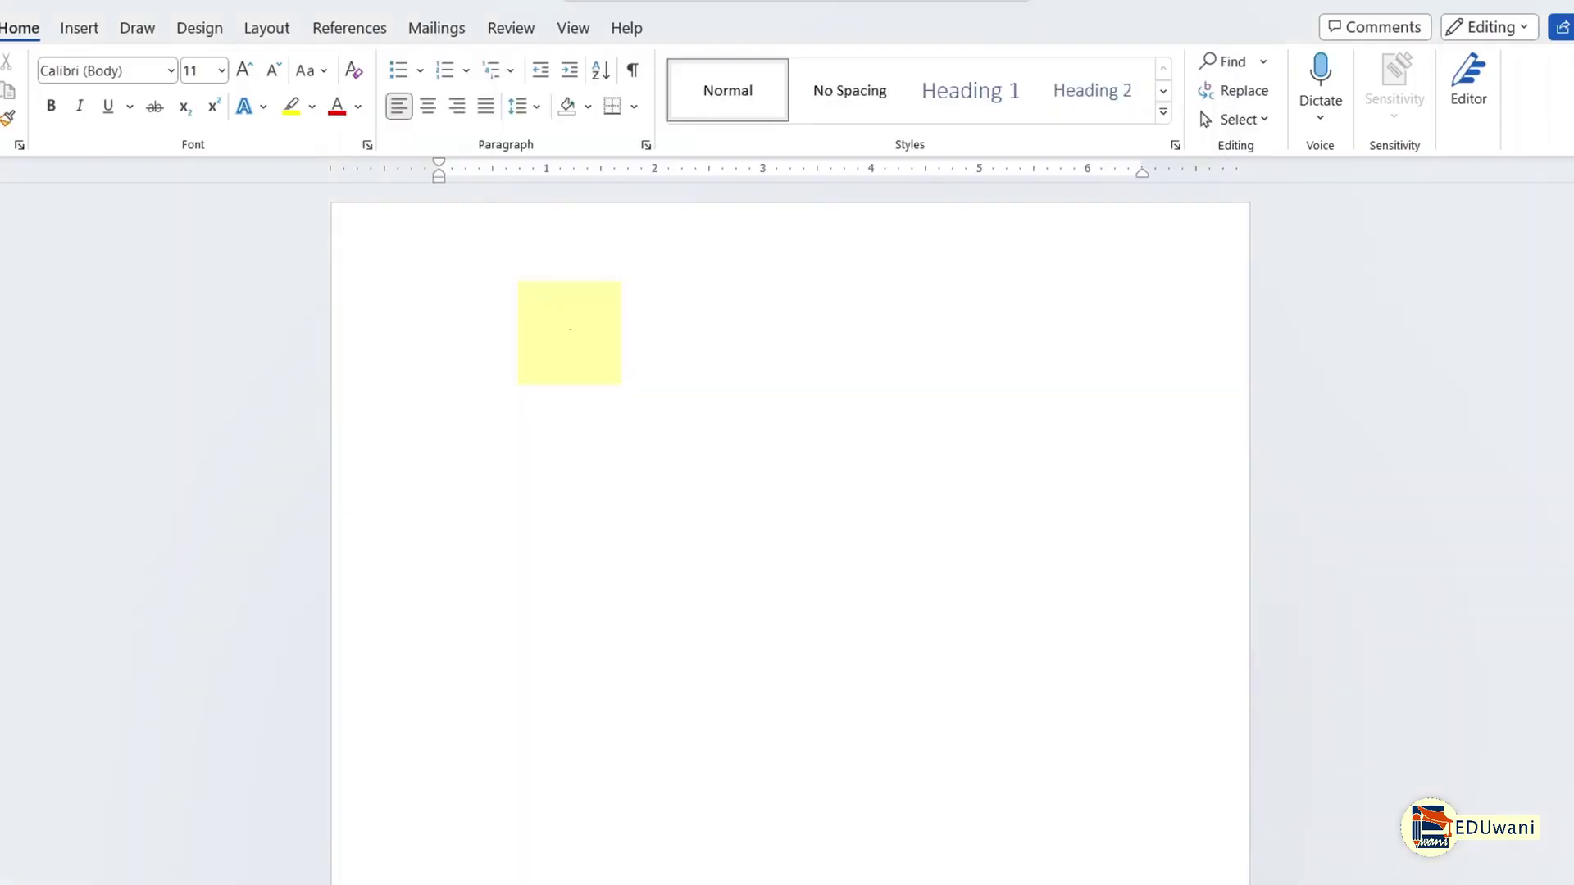
{"action": "key", "text": "ctrl+v"}
Step: Make the title 'Counting with Little Chicks' bold and one size larger
{"action": "scroll", "coordinate": [688, 621], "scroll_direction": "up", "scroll_amount": 10}
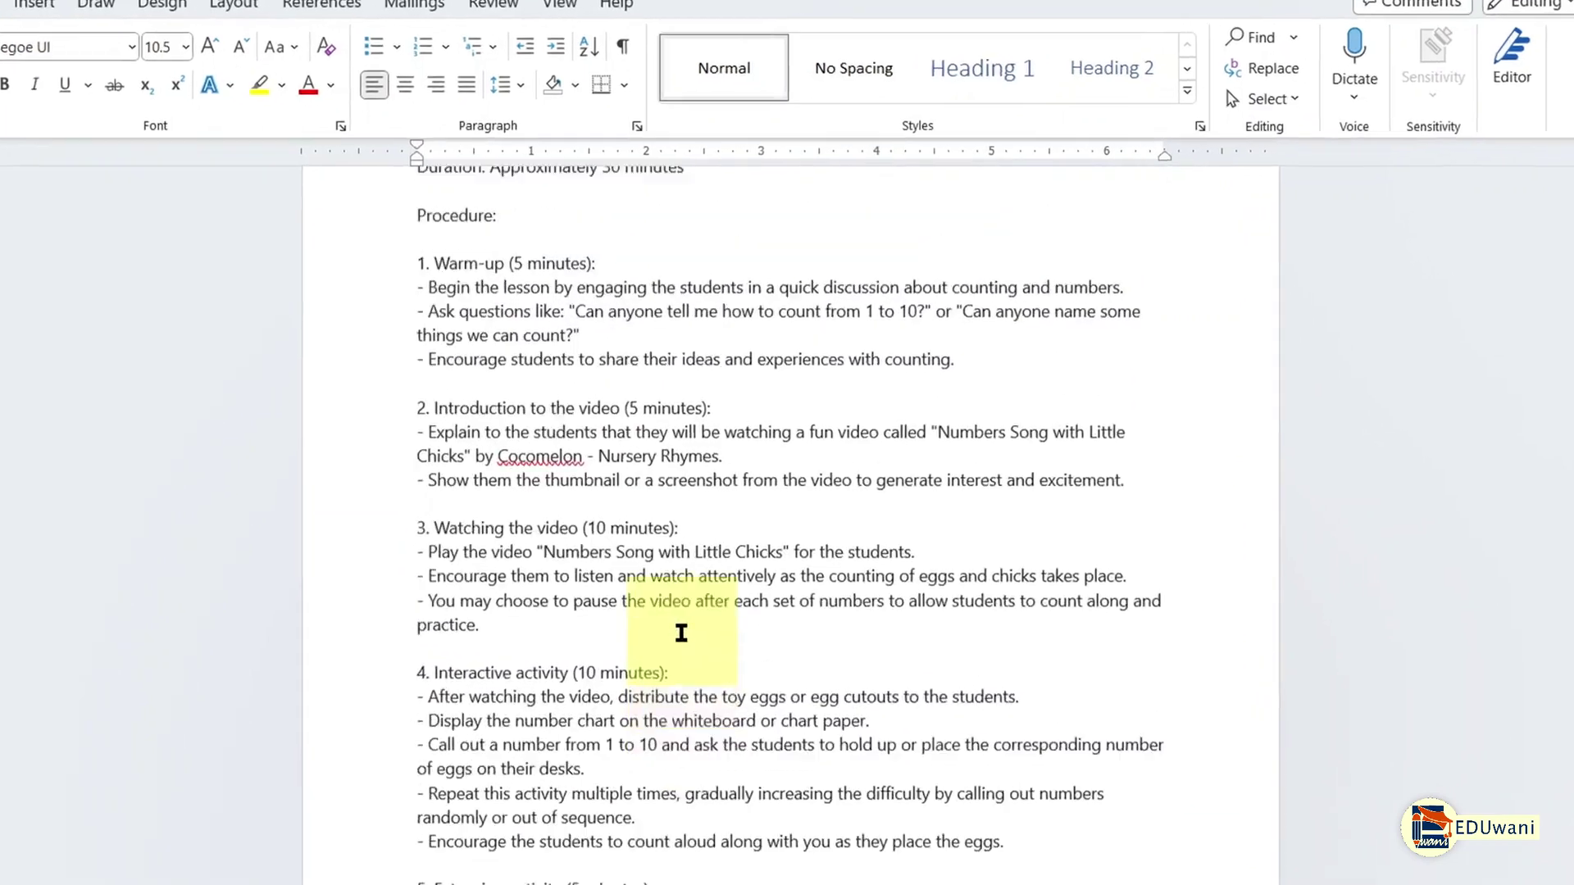
{"action": "left_click_drag", "start_coordinate": [640, 253], "coordinate": [385, 256]}
{"action": "key", "text": "ctrl+b"}
{"action": "key", "text": "ctrl+shift+period"}
{"action": "key", "text": "ctrl+shift+period"}
{"action": "key", "text": "ctrl+shift+period"}
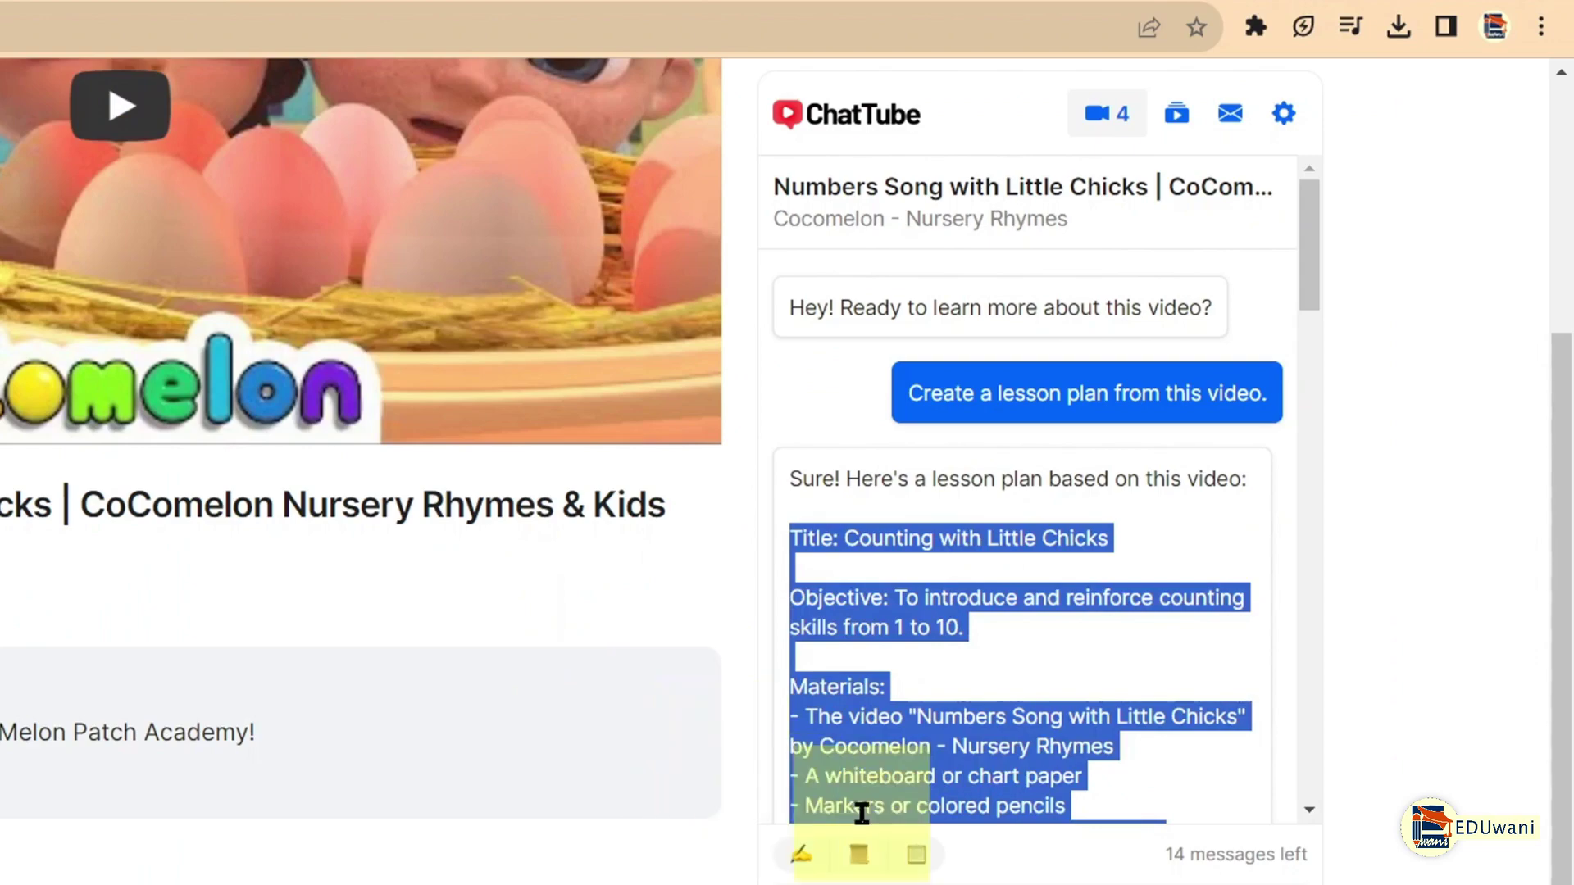
{"action": "scroll", "coordinate": [1020, 608], "scroll_direction": "down", "scroll_amount": 15}
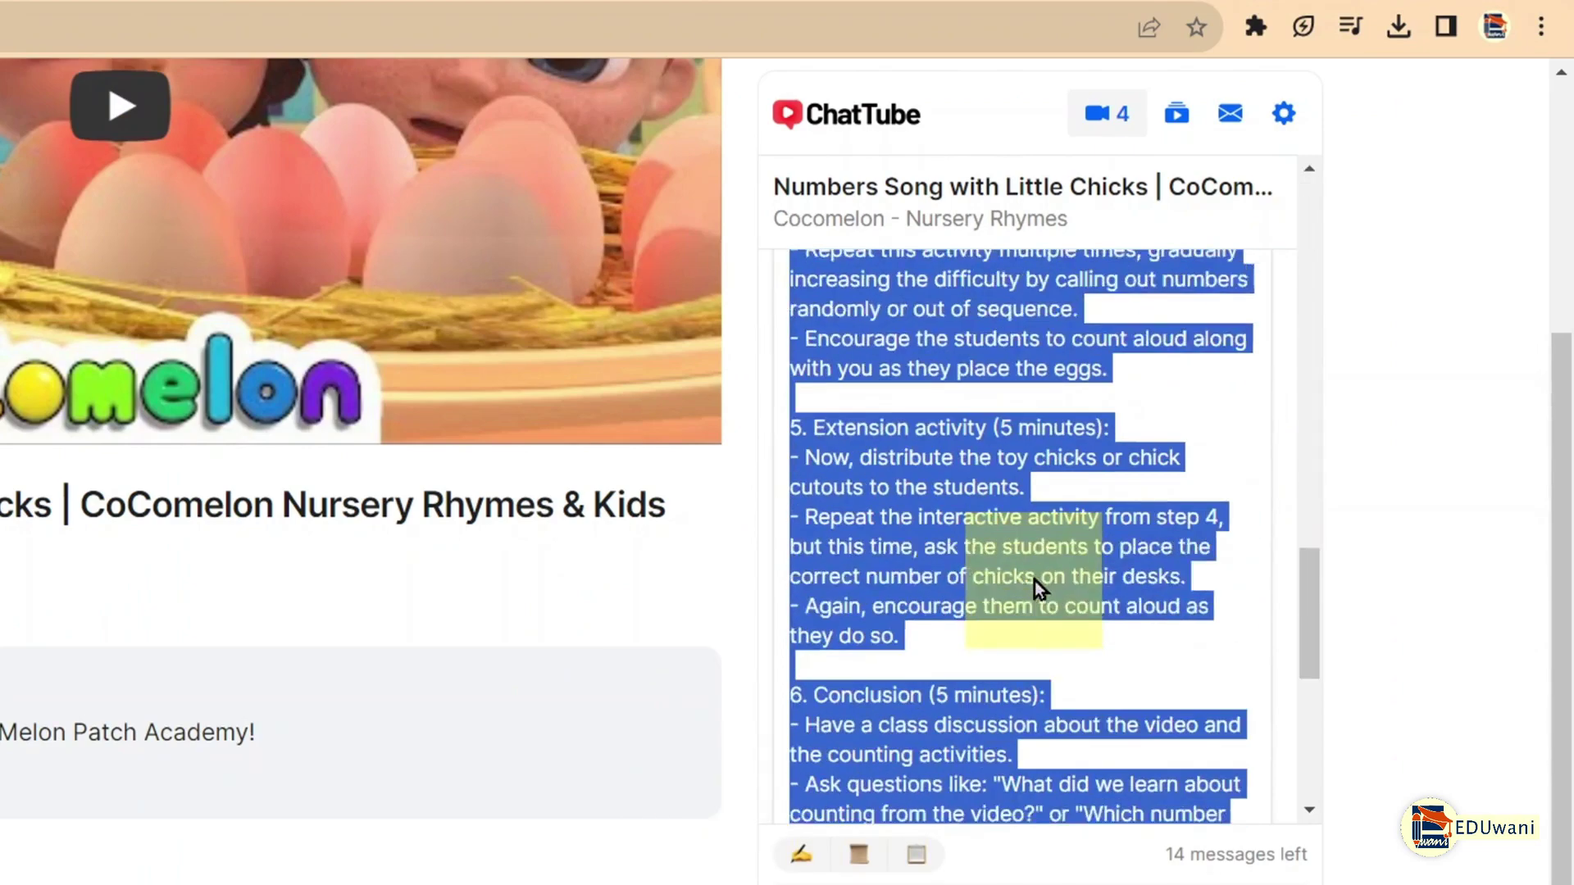
Step: Send 'Create a worksheet based on this video.' to get a five-exercise counting worksheet
{"action": "scroll", "coordinate": [1066, 615], "scroll_direction": "down", "scroll_amount": 10}
{"action": "scroll", "coordinate": [1032, 820], "scroll_direction": "down", "scroll_amount": 5}
{"action": "left_click", "coordinate": [1015, 495]}
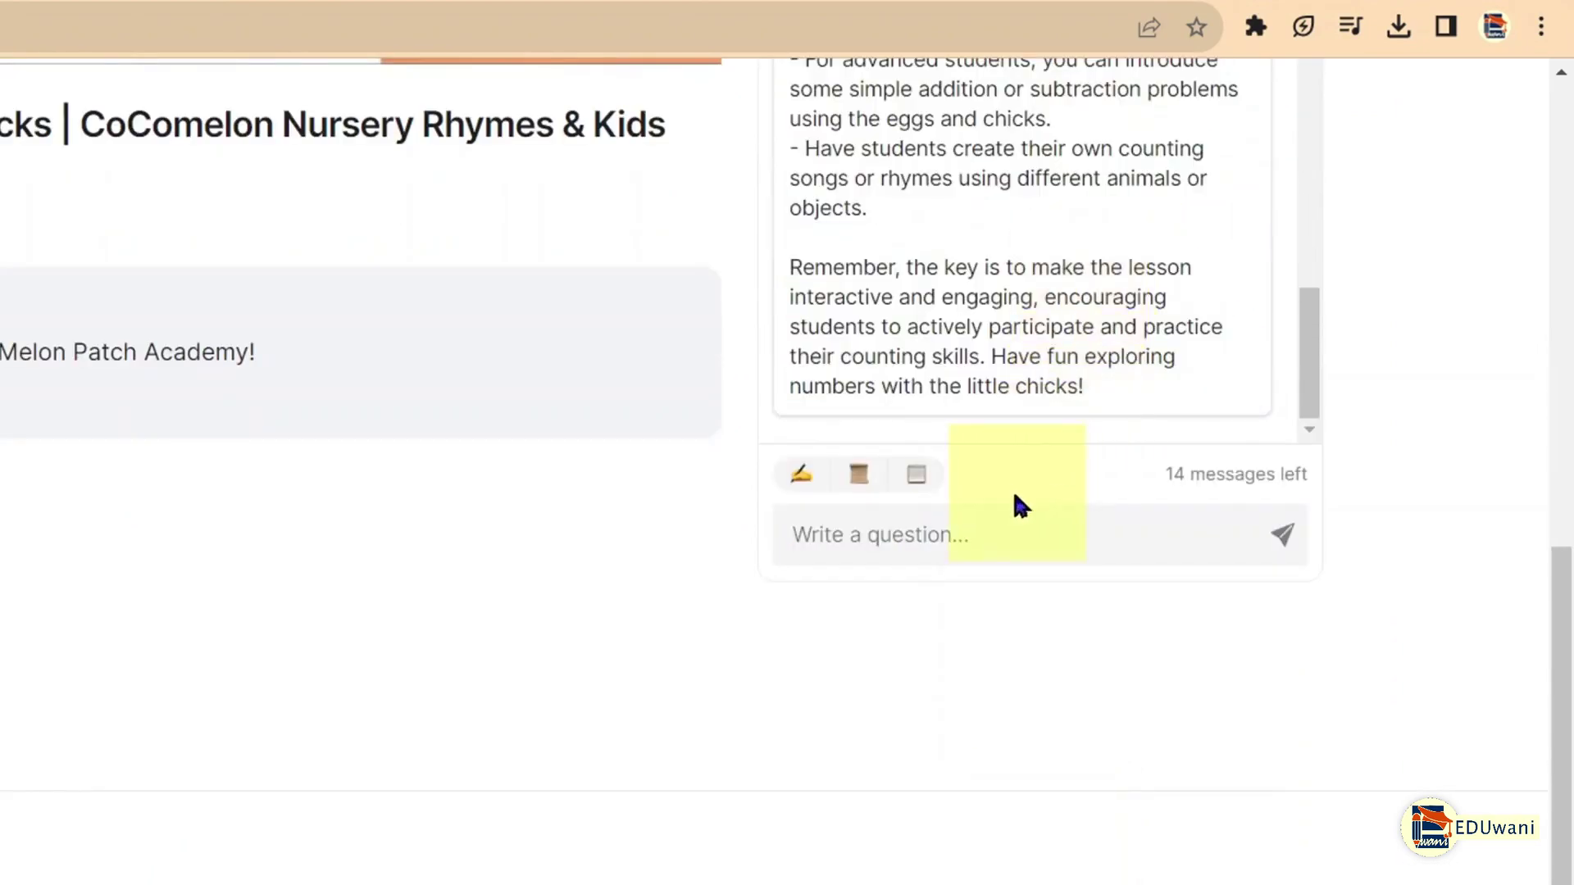
{"action": "left_click", "coordinate": [963, 534]}
{"action": "key", "text": "ctrl+v"}
{"action": "key", "text": "BackSpace"}
{"action": "key", "text": "BackSpace"}
{"action": "key", "text": "BackSpace"}
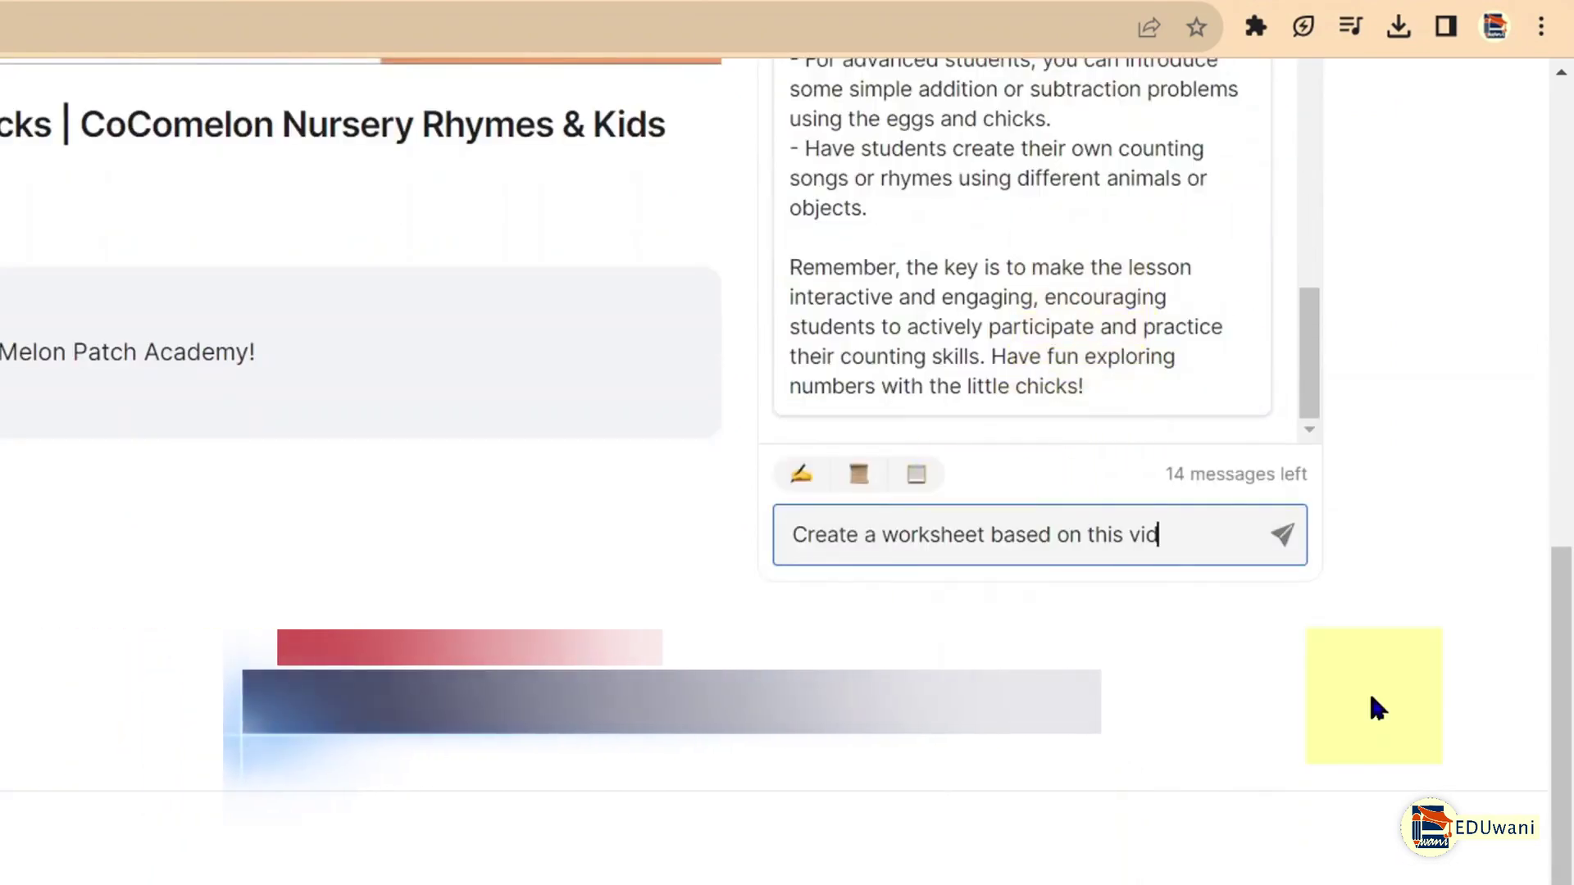
{"action": "type", "text": "eo."}
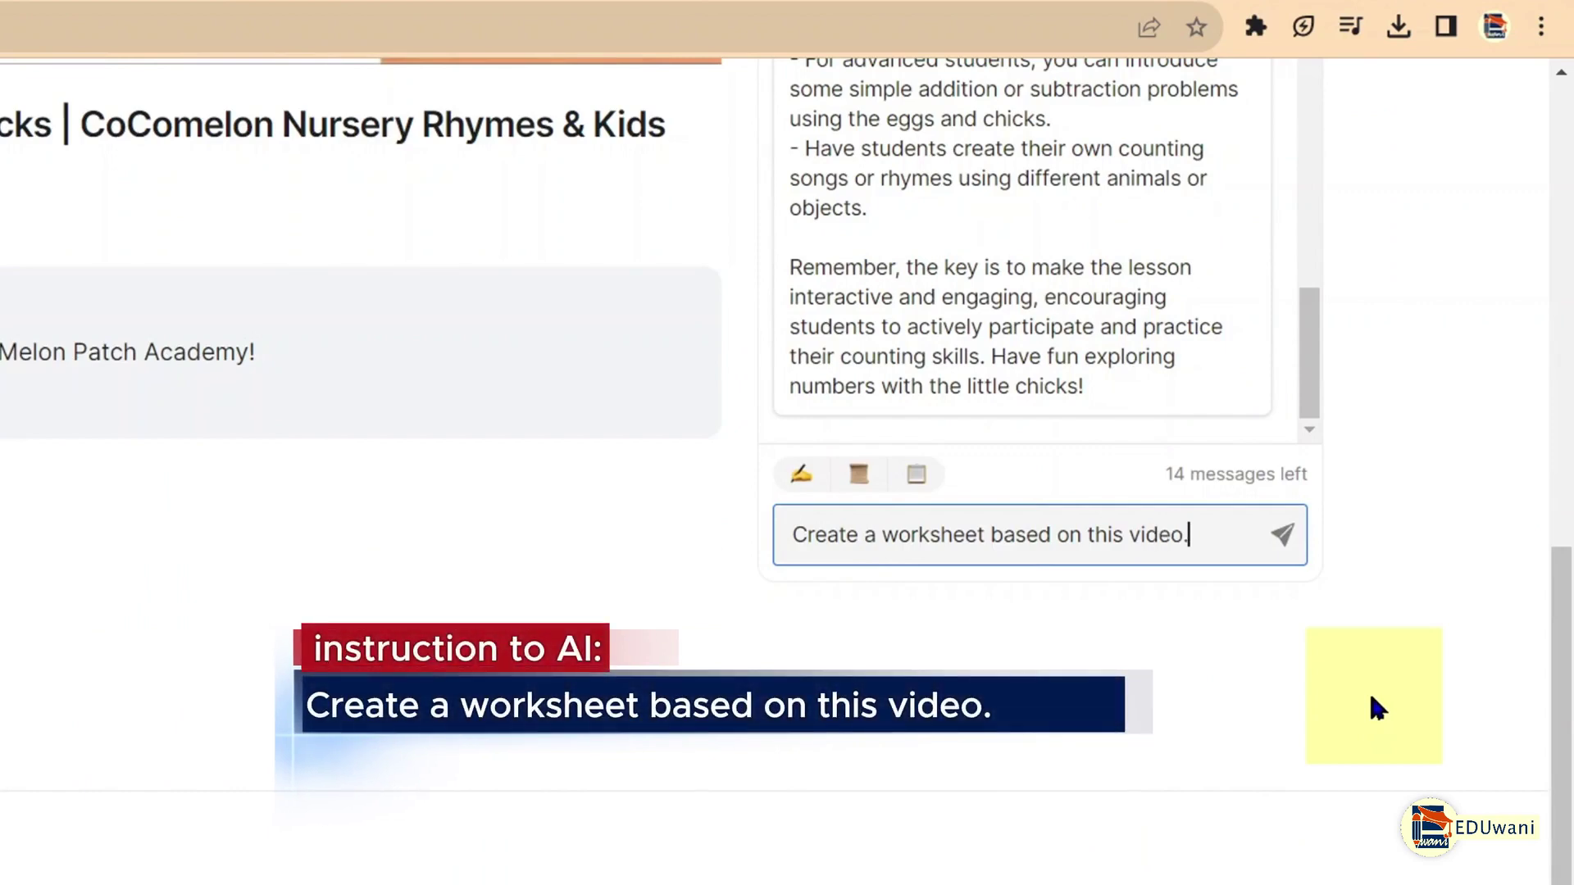
{"action": "left_click", "coordinate": [1283, 537]}
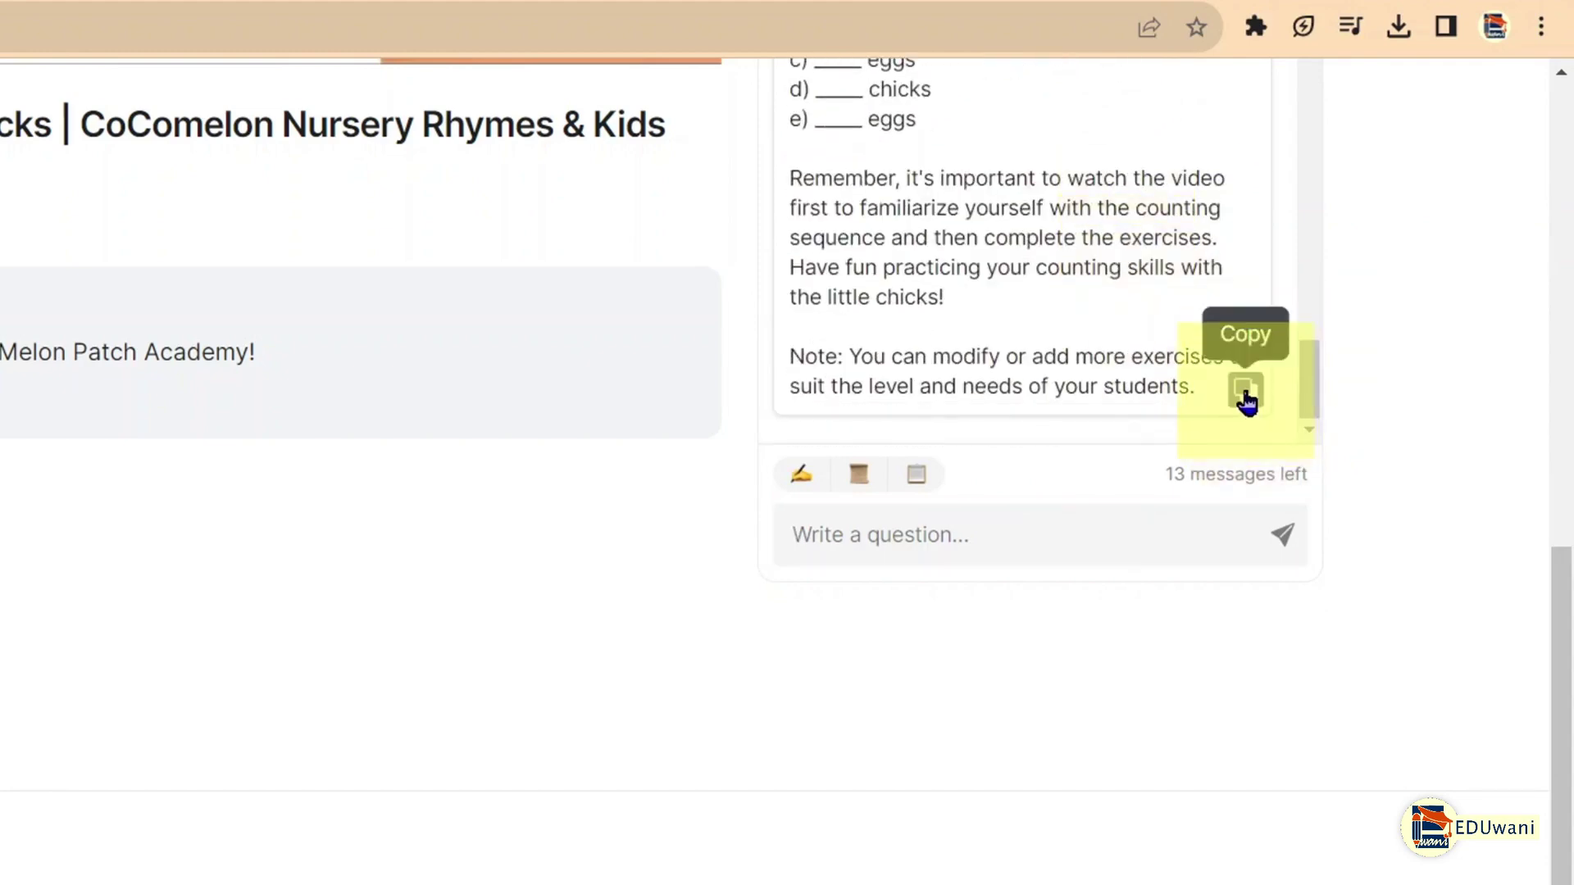
{"action": "left_click_drag", "start_coordinate": [1201, 385], "coordinate": [847, 217]}
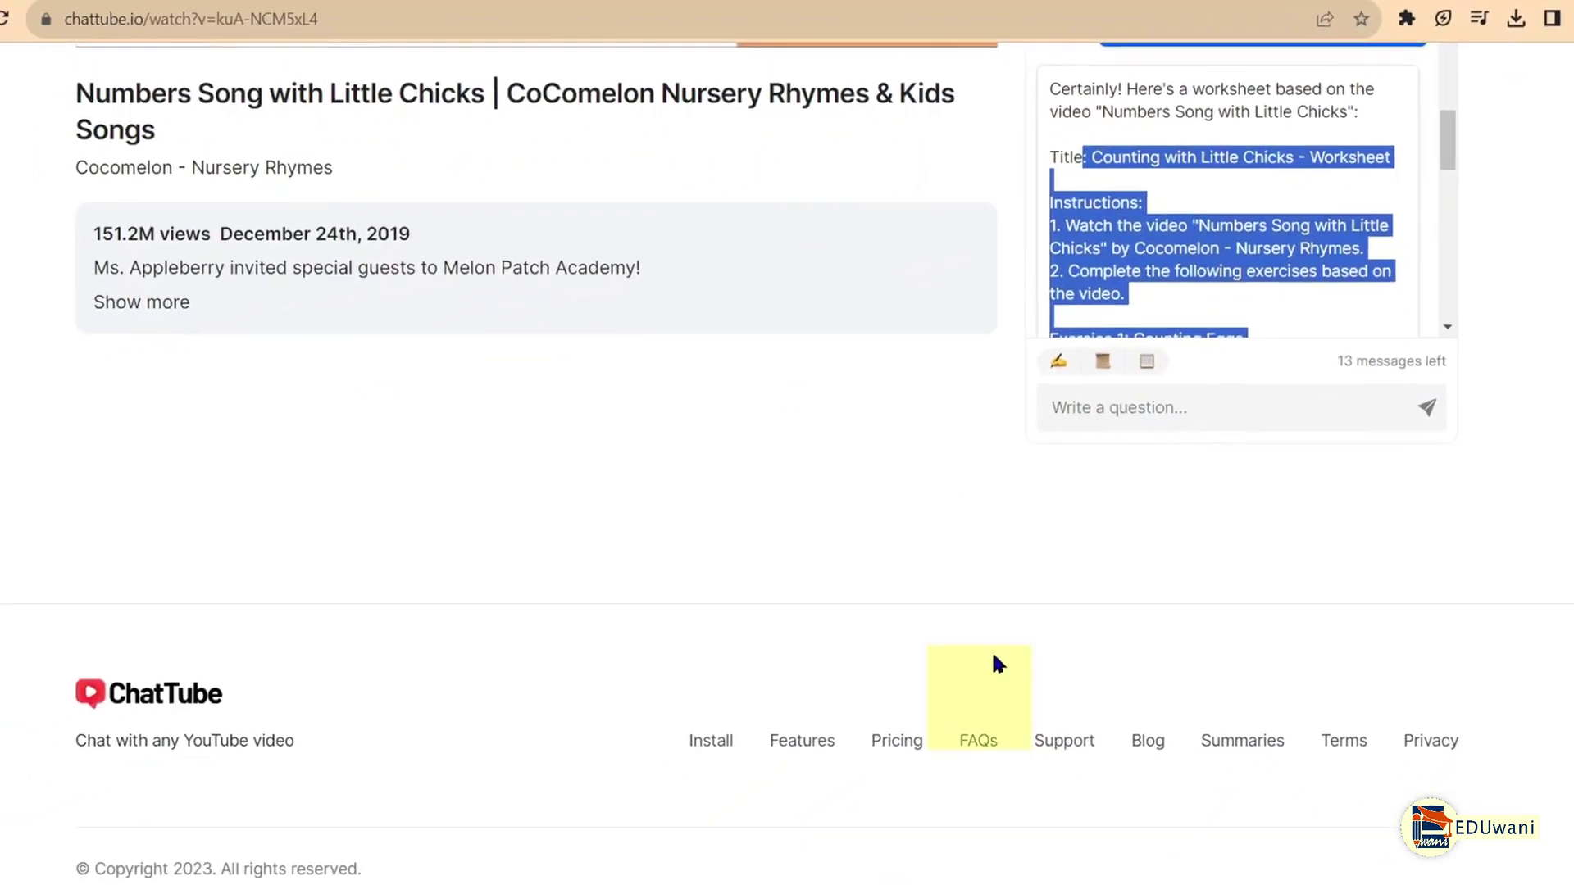
Step: Bring Document2 to the front in Word and scroll up through the counting worksheet exercises
{"action": "left_click", "coordinate": [1027, 871]}
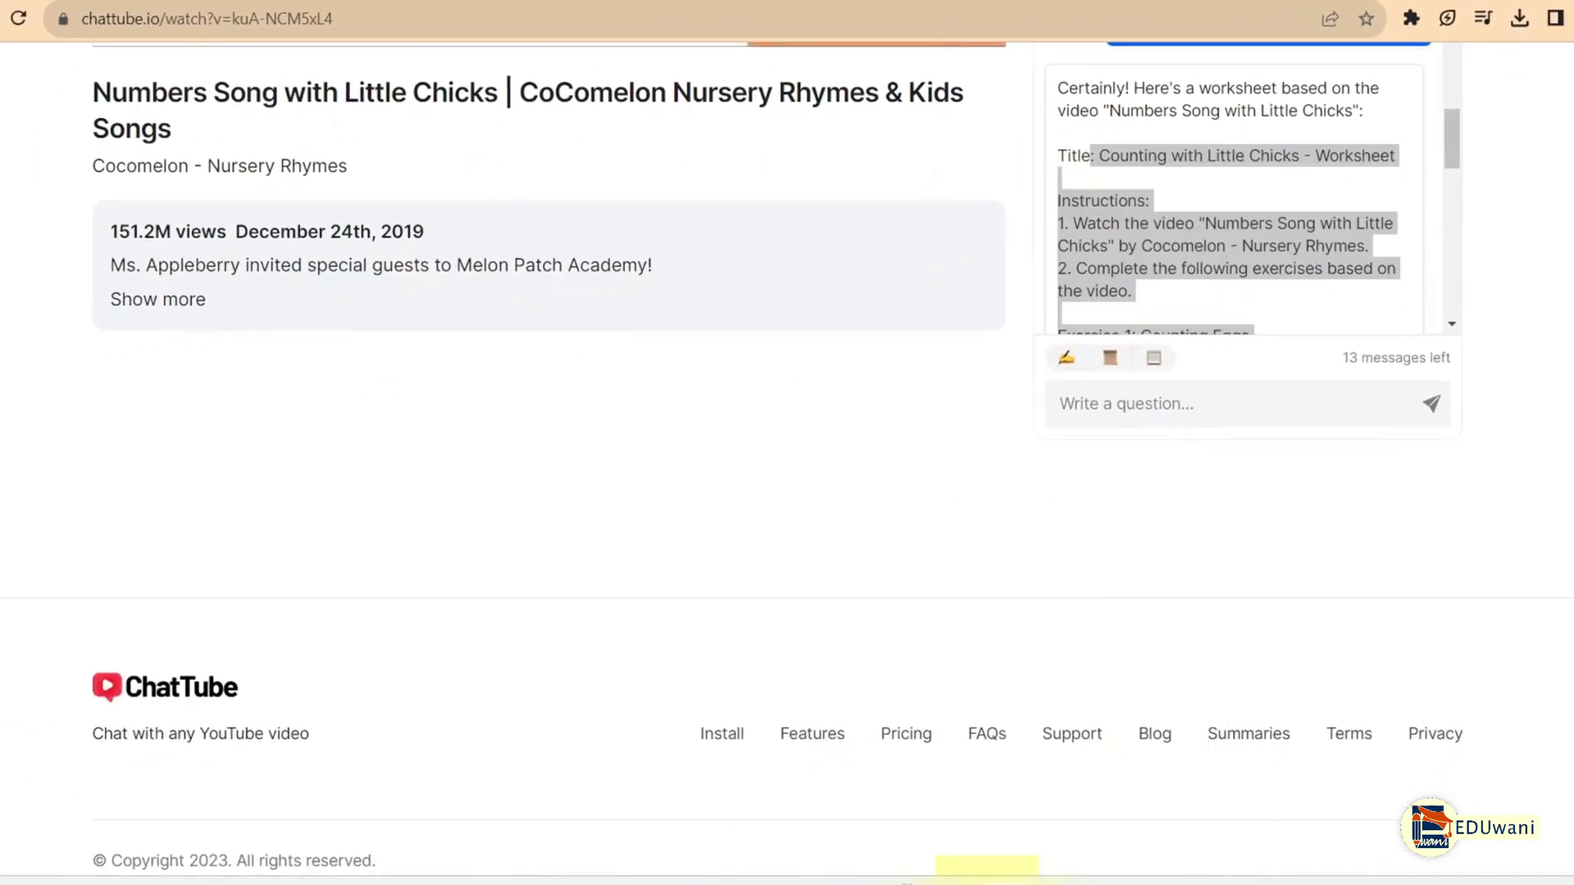
{"action": "mouse_move", "coordinate": [1002, 873]}
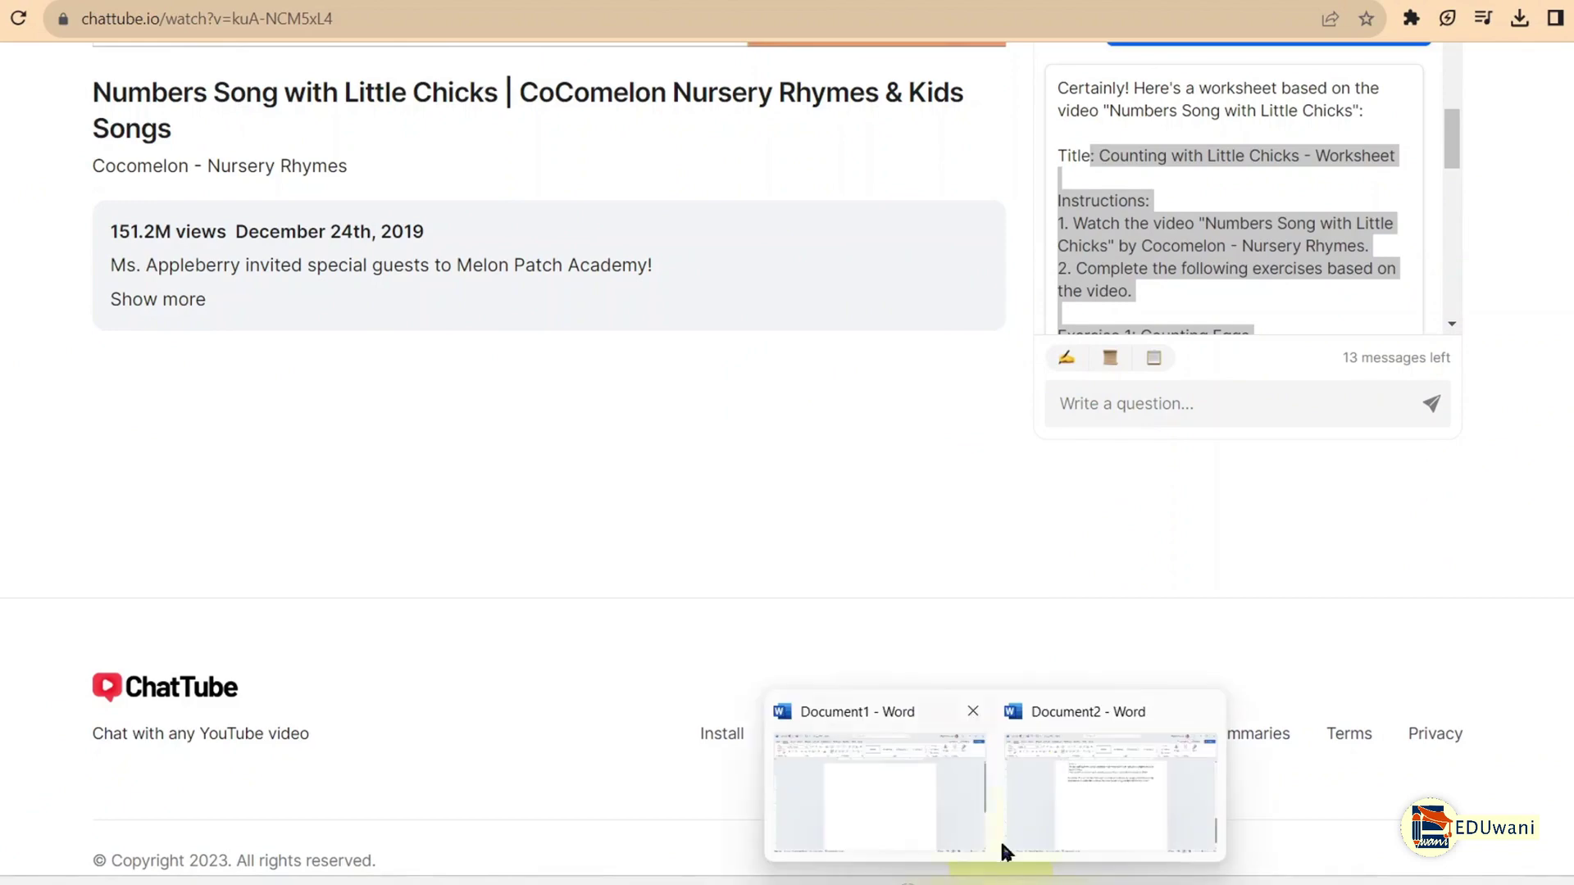
{"action": "left_click", "coordinate": [1134, 820]}
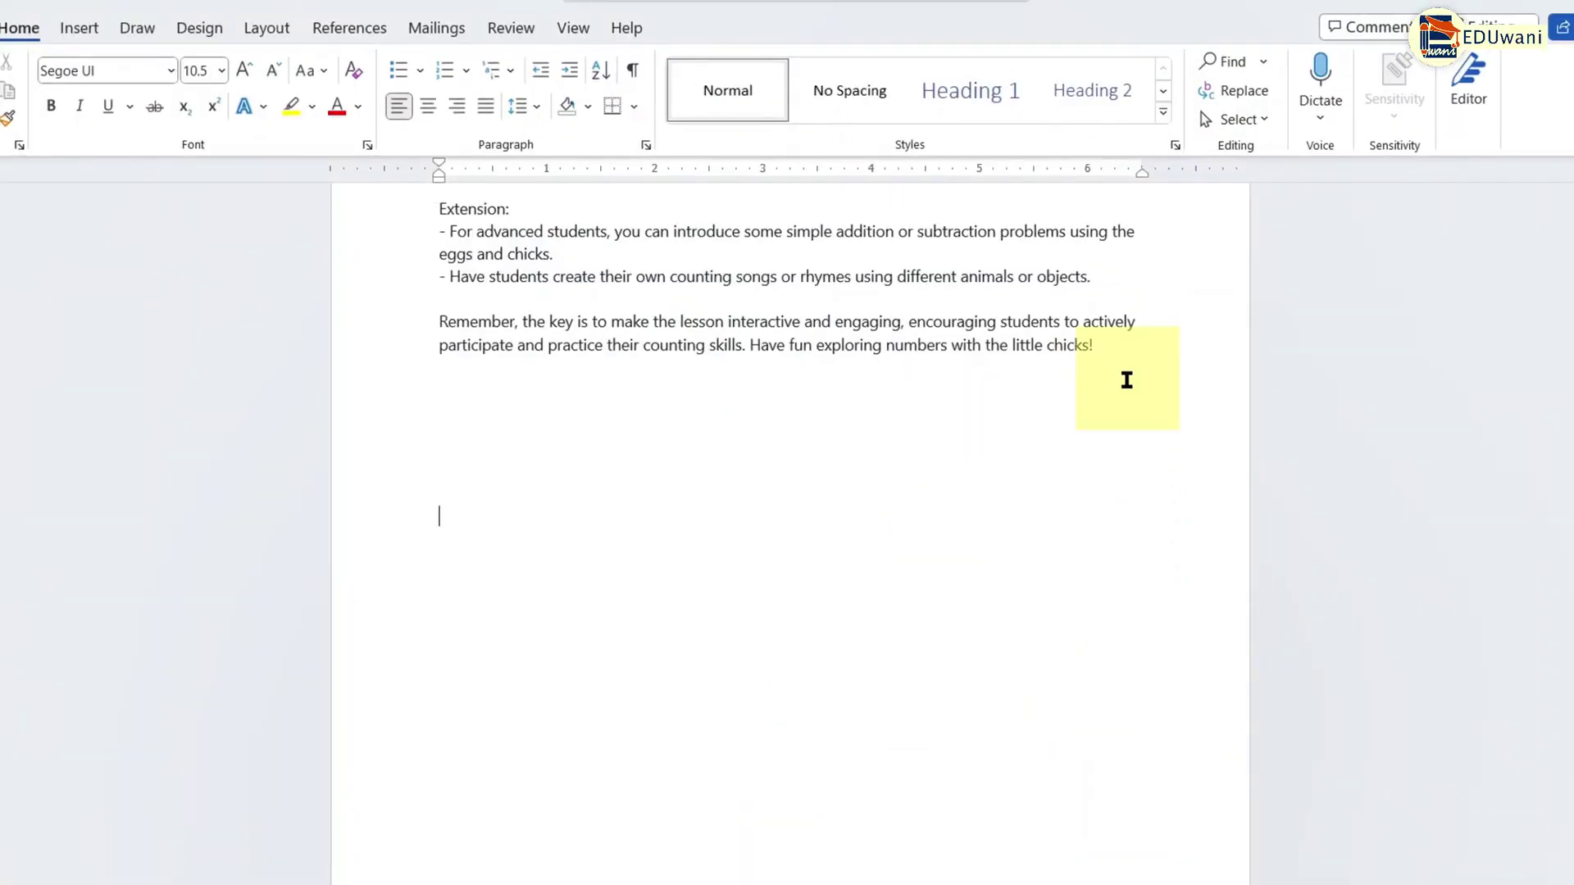
{"action": "scroll", "coordinate": [1127, 381], "scroll_direction": "up", "scroll_amount": 5}
{"action": "scroll", "coordinate": [716, 682], "scroll_direction": "up", "scroll_amount": 5}
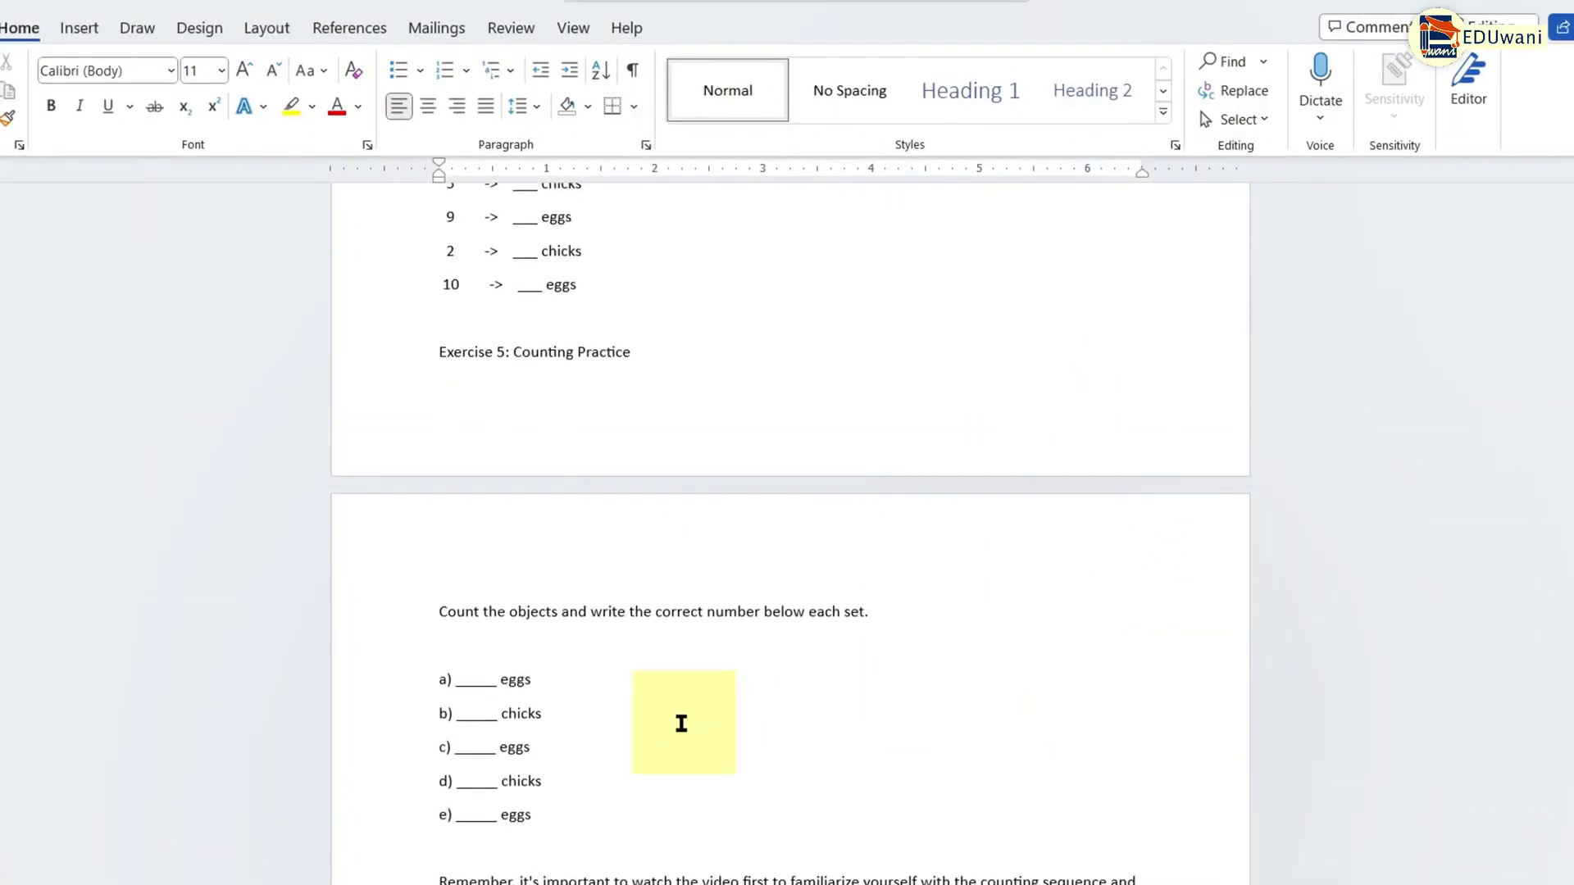
{"action": "scroll", "coordinate": [610, 473], "scroll_direction": "up", "scroll_amount": 5}
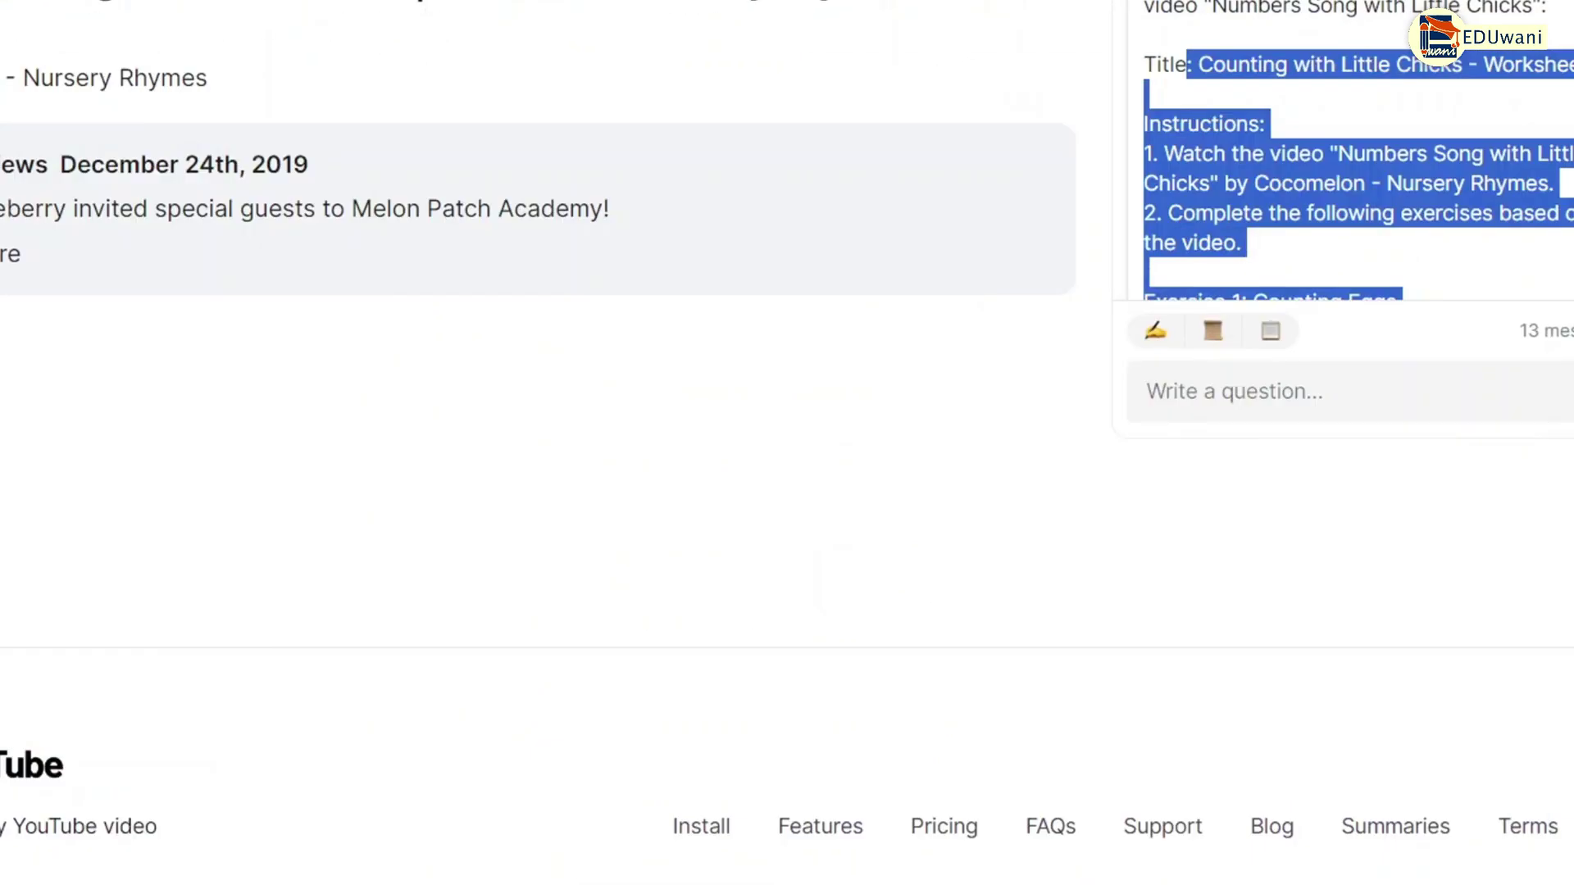
Step: Copy the 'Simple Interest Formula' YouTube video URL and switch back to the ChatTube tab
{"action": "scroll", "coordinate": [875, 302], "scroll_direction": "up", "scroll_amount": 10}
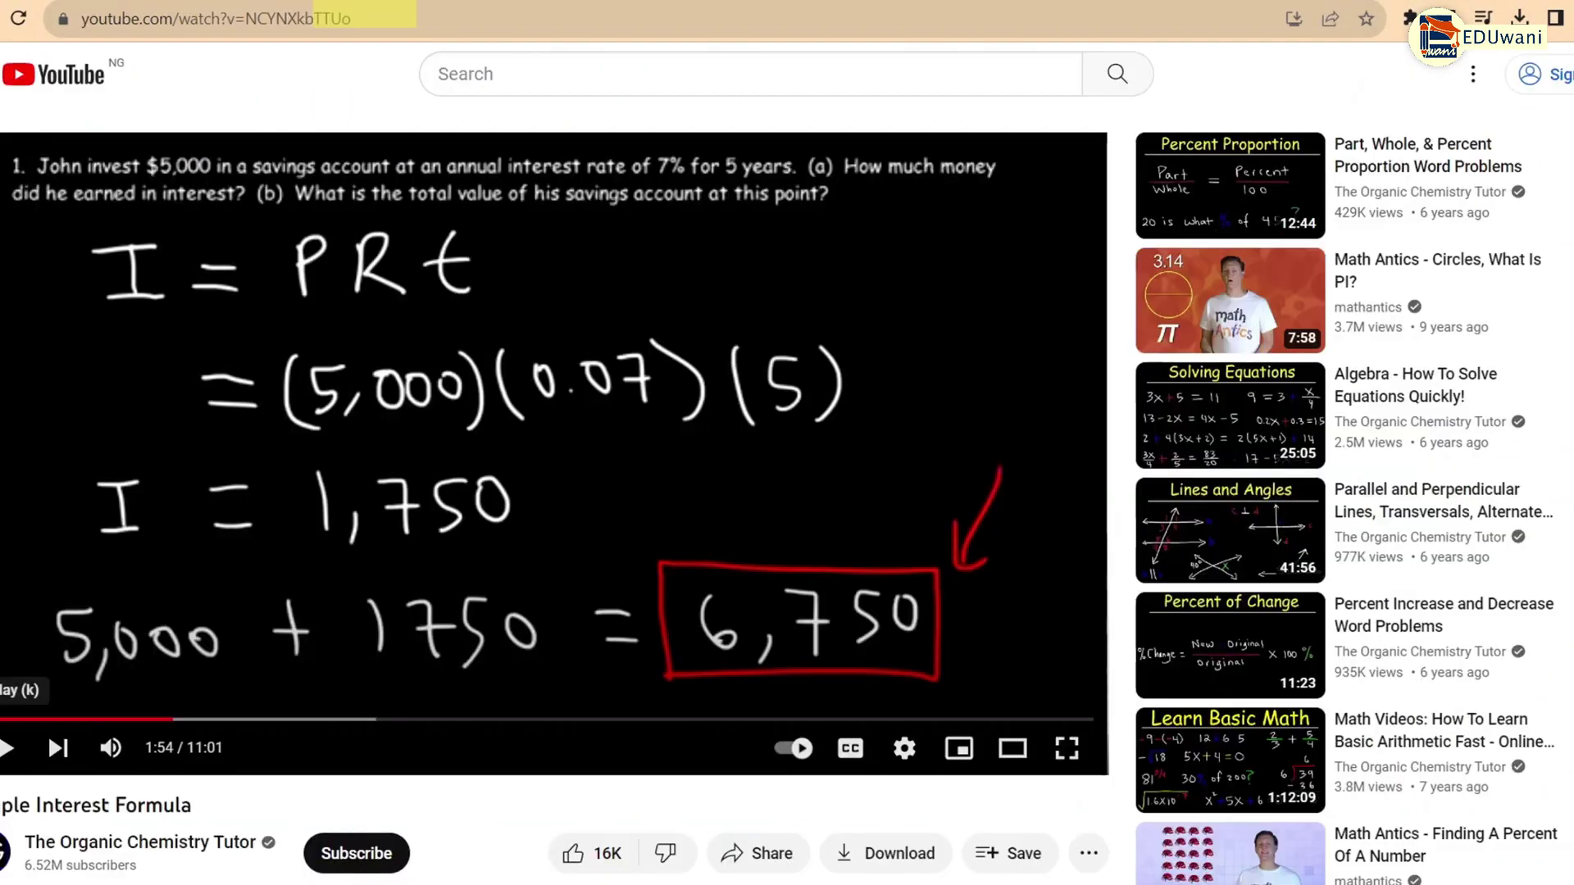
{"action": "left_click", "coordinate": [199, 17]}
{"action": "left_click", "coordinate": [199, 16]}
{"action": "key", "text": "ctrl+c"}
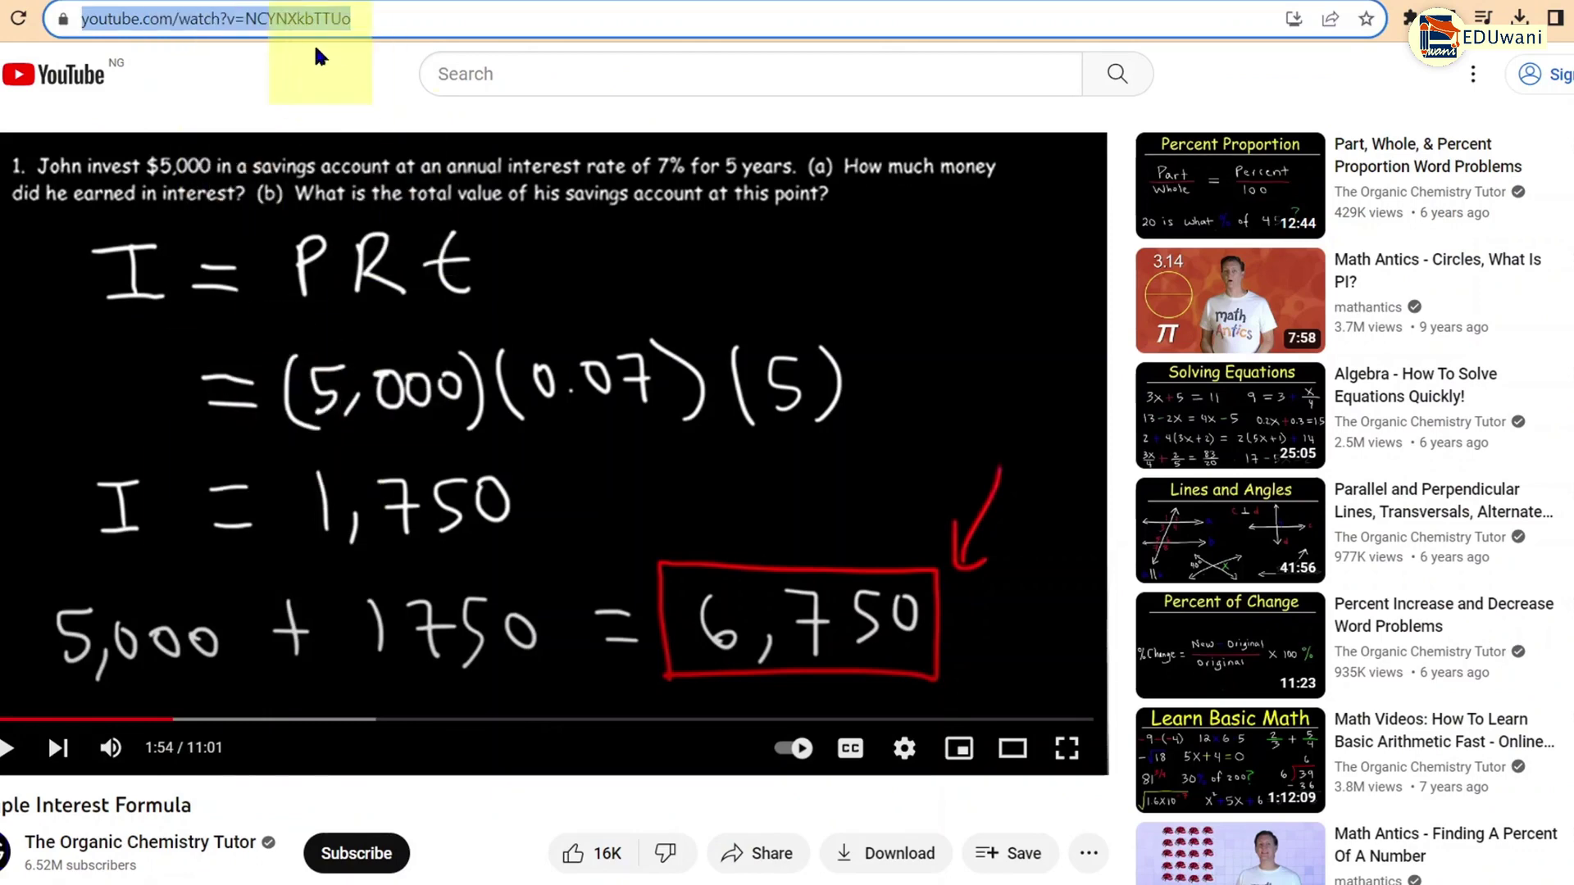
{"action": "left_click", "coordinate": [107, 2]}
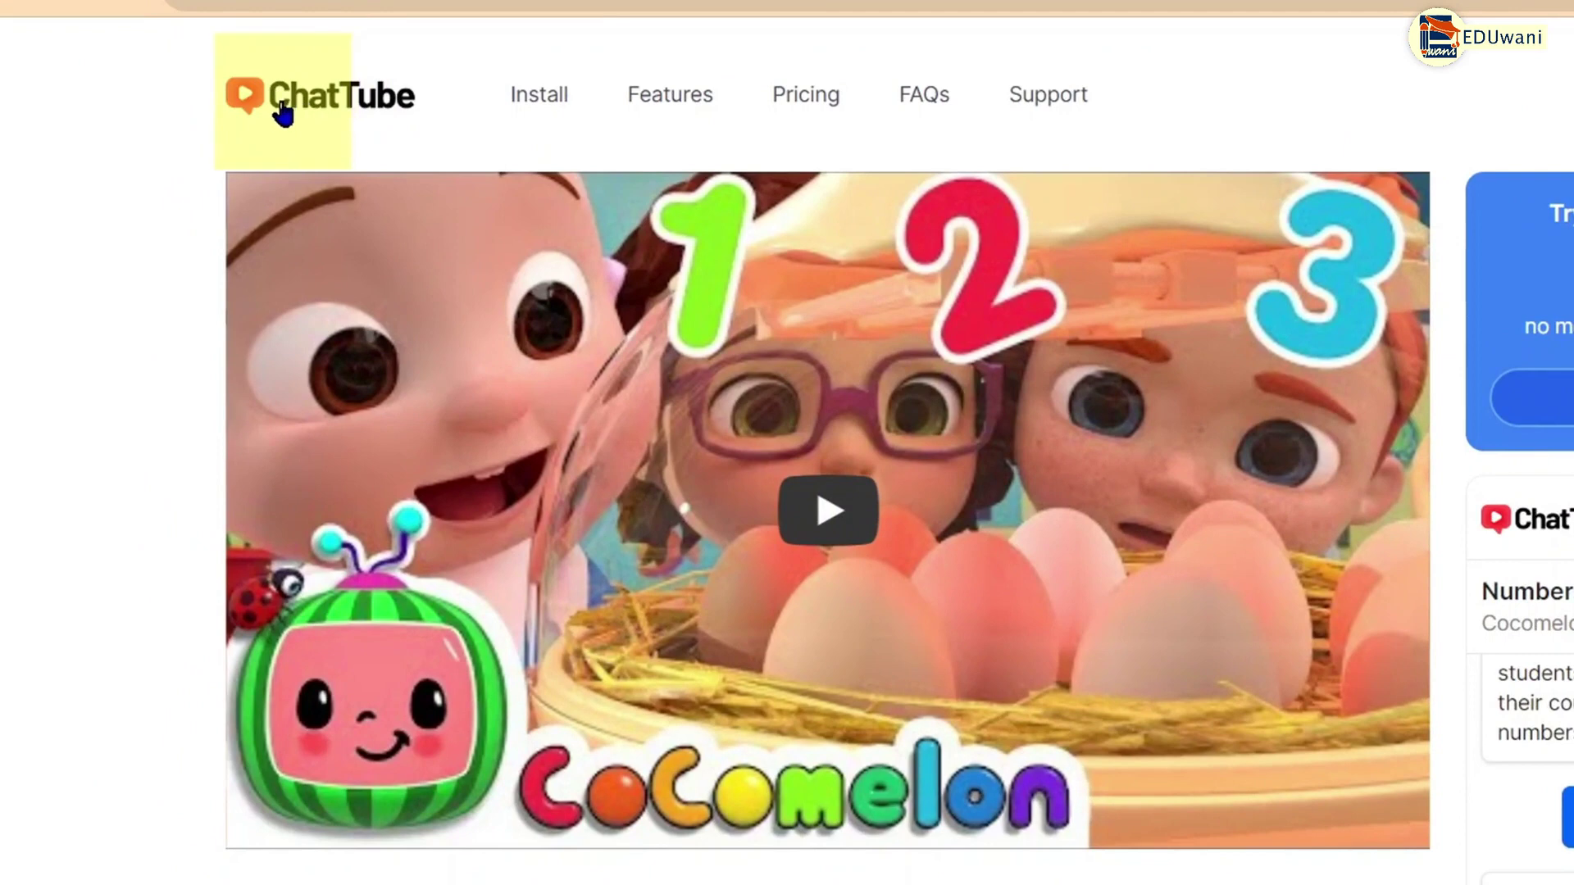
Step: Paste the Simple Interest Formula link on ChatTube's home page, load it and start a chat
{"action": "left_click", "coordinate": [282, 113]}
{"action": "left_click", "coordinate": [639, 616]}
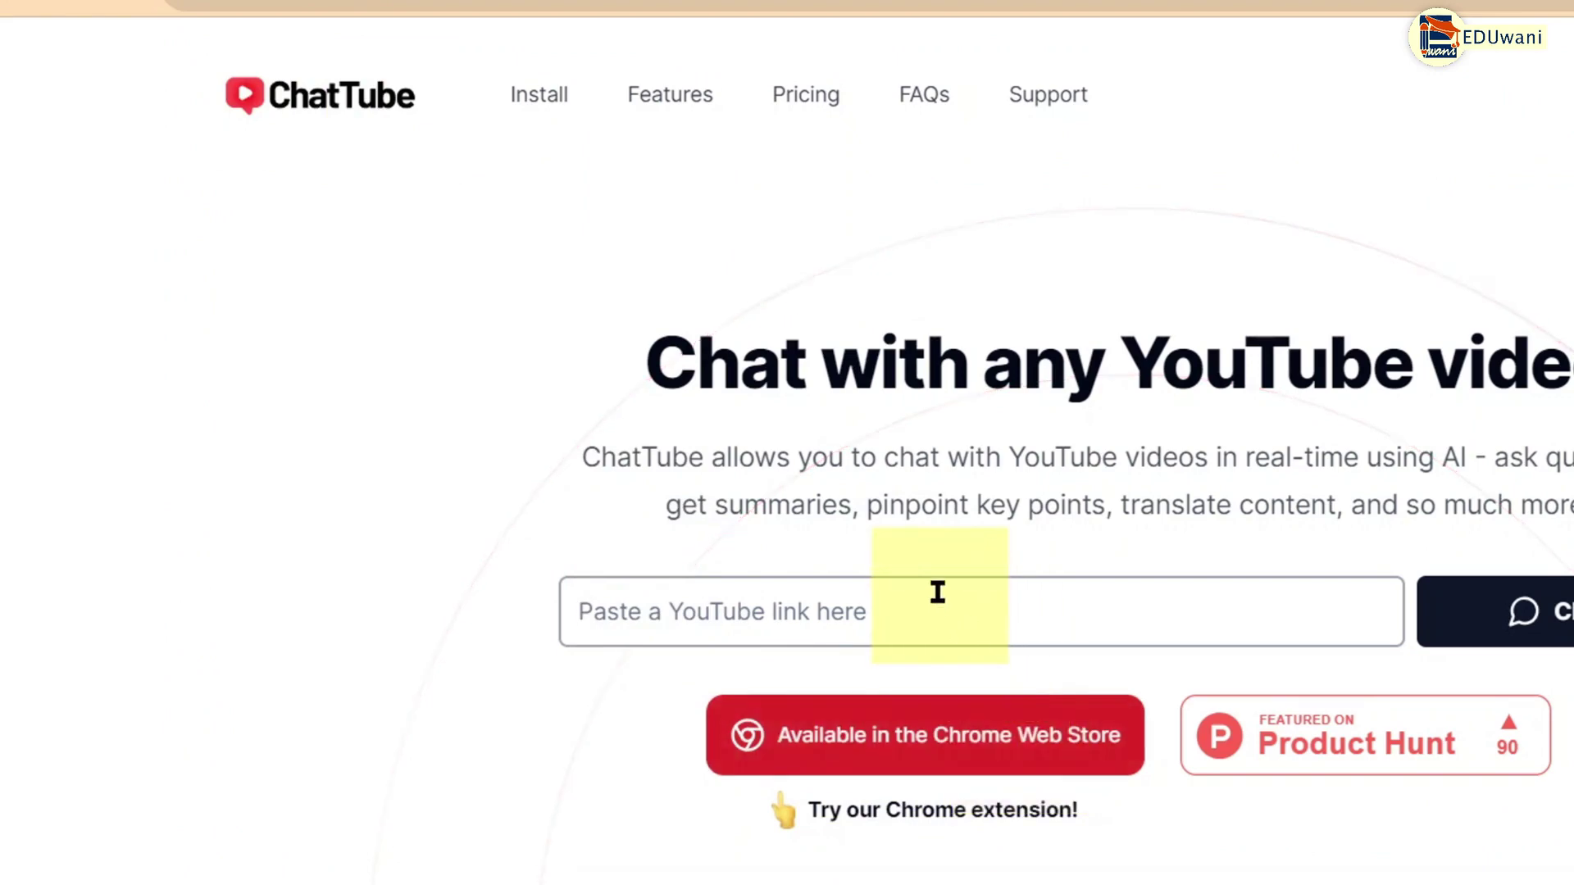
{"action": "key", "text": "ctrl+v"}
{"action": "key", "text": "ctrl+z"}
{"action": "right_click", "coordinate": [1079, 636]}
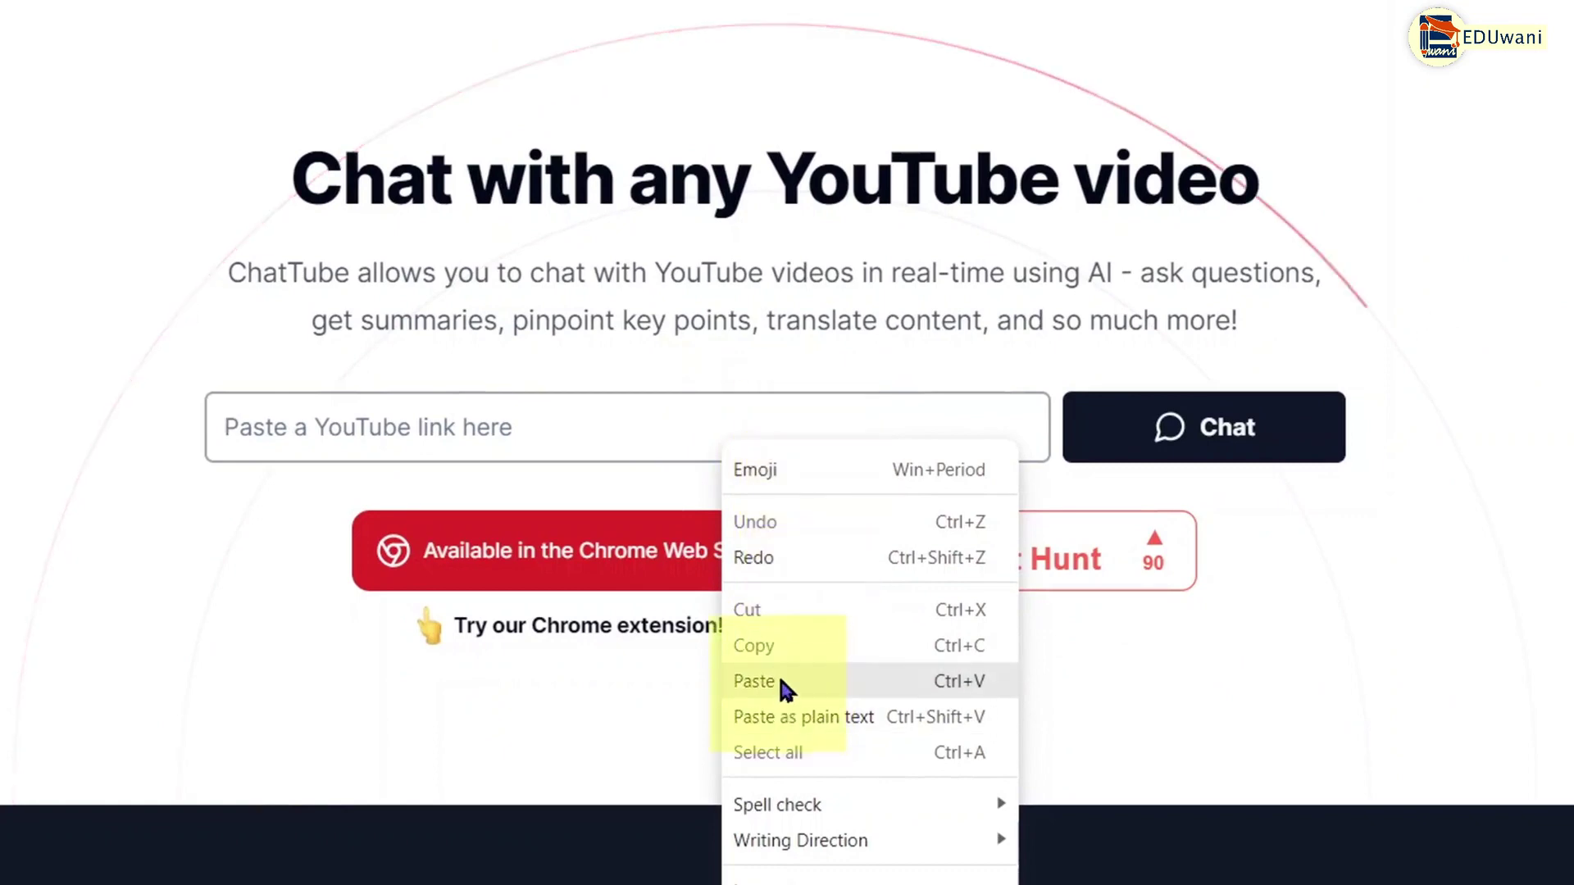
{"action": "left_click", "coordinate": [777, 687]}
{"action": "left_click", "coordinate": [1265, 447]}
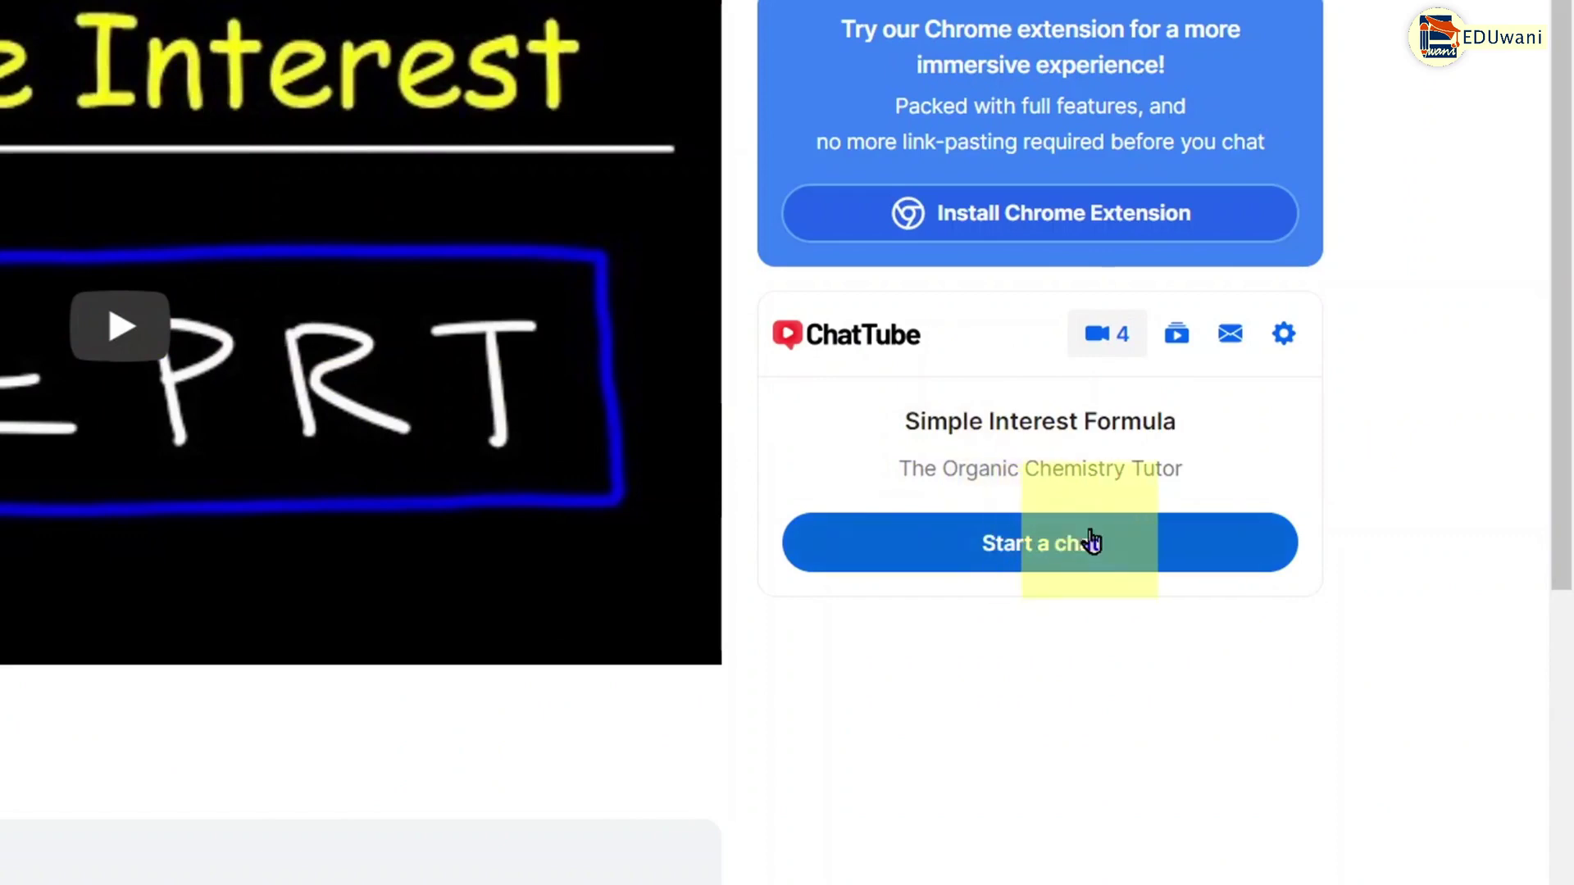
{"action": "left_click", "coordinate": [1147, 560]}
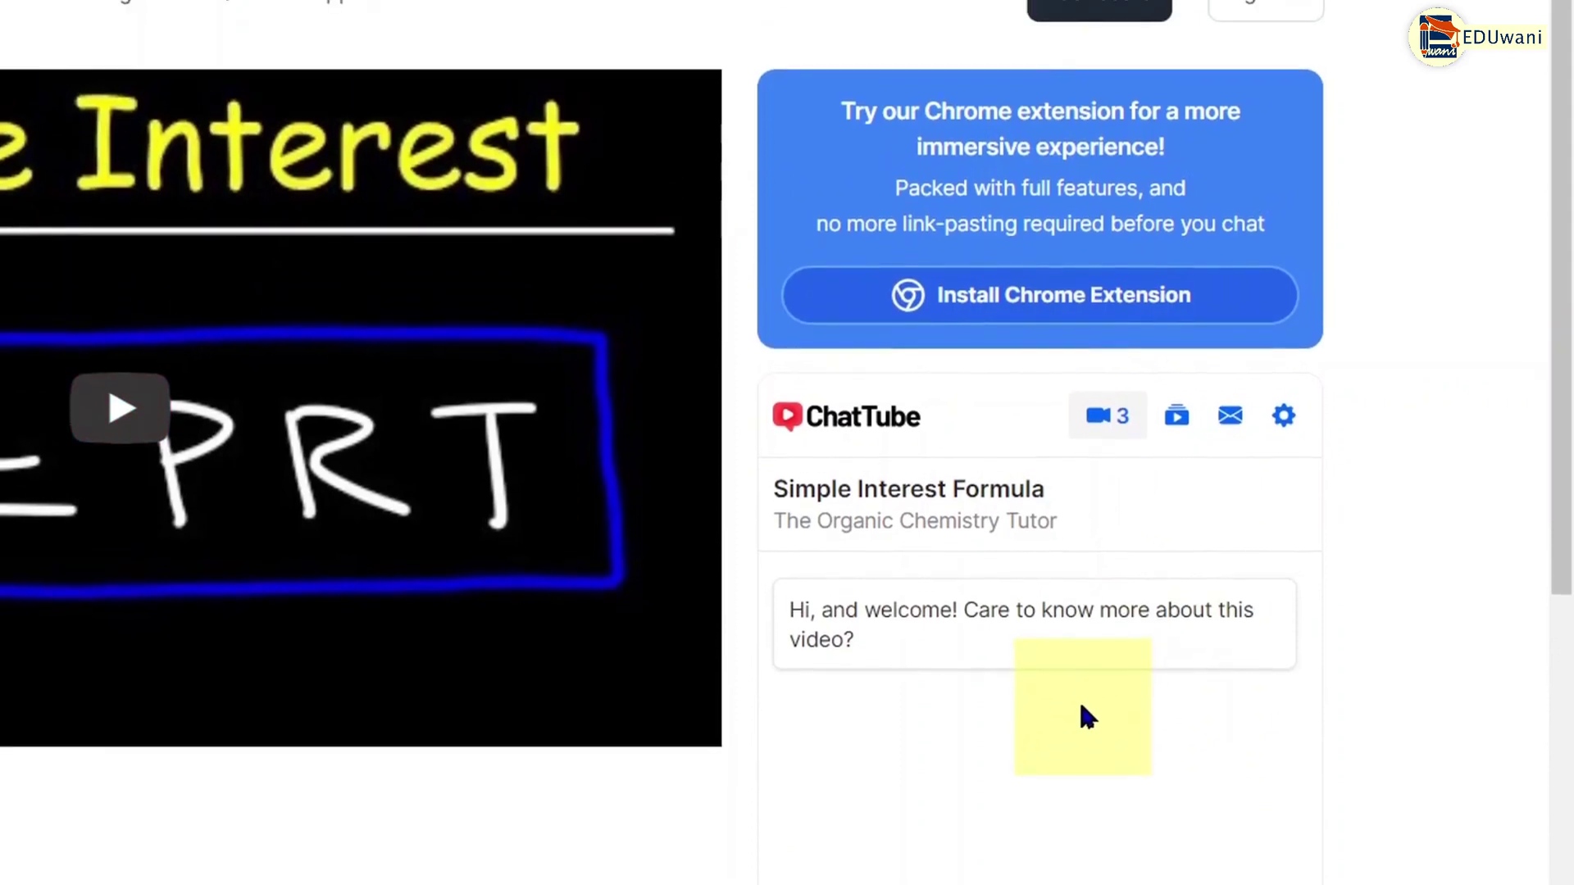
Step: Ask ChatTube to 'Write a lesson plan based on this video' and copy the generated plan
{"action": "scroll", "coordinate": [1026, 692], "scroll_direction": "down", "scroll_amount": 4}
{"action": "left_click", "coordinate": [981, 623]}
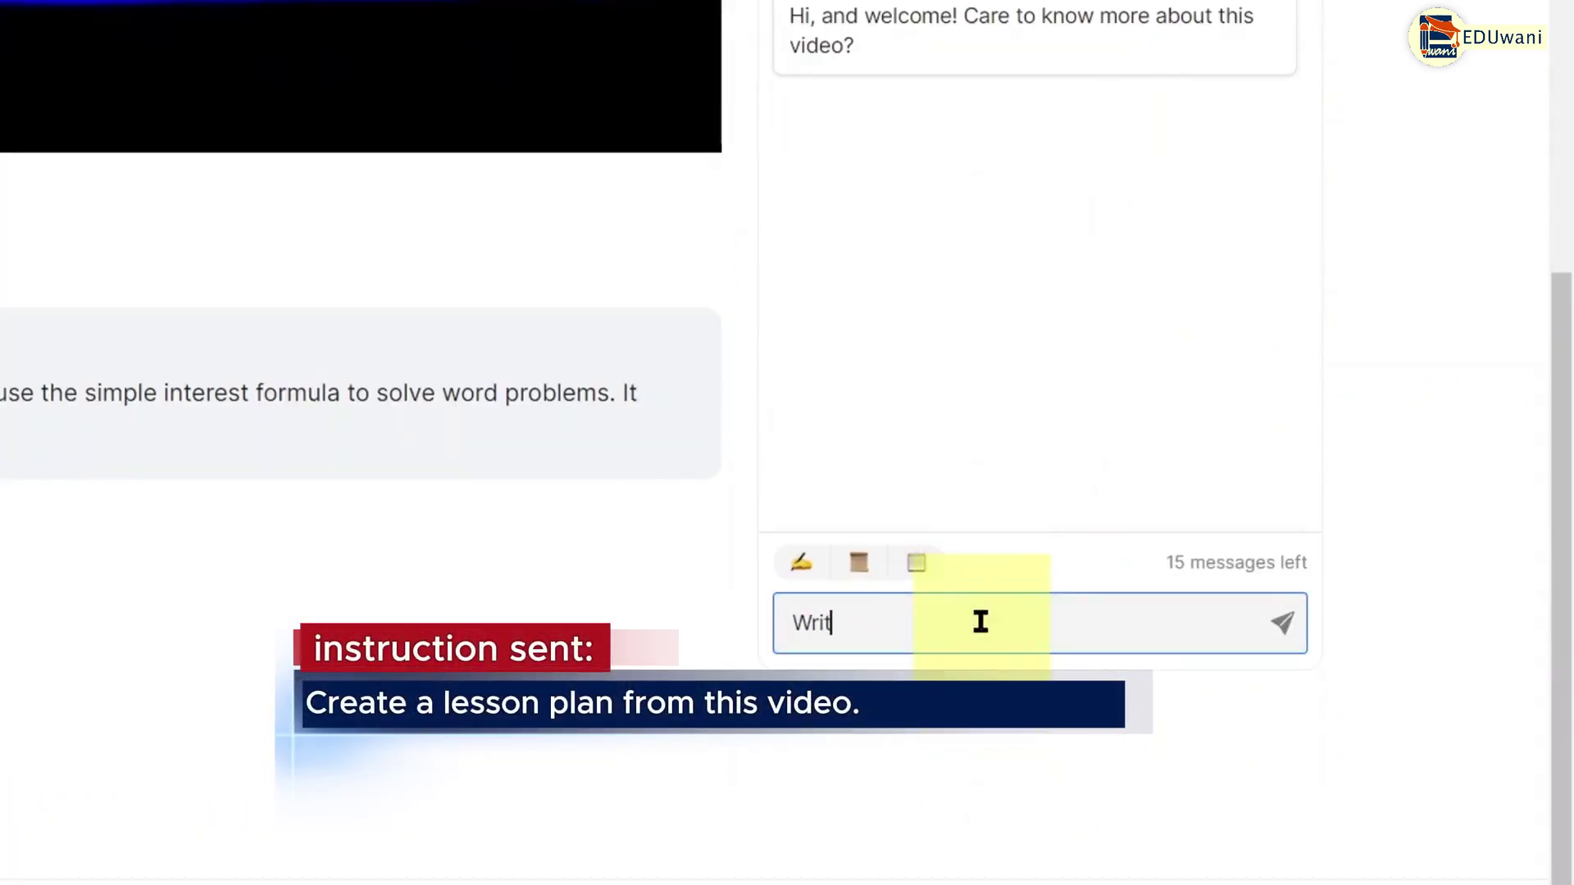
{"action": "type", "text": "Write a lesson plan based on this video."}
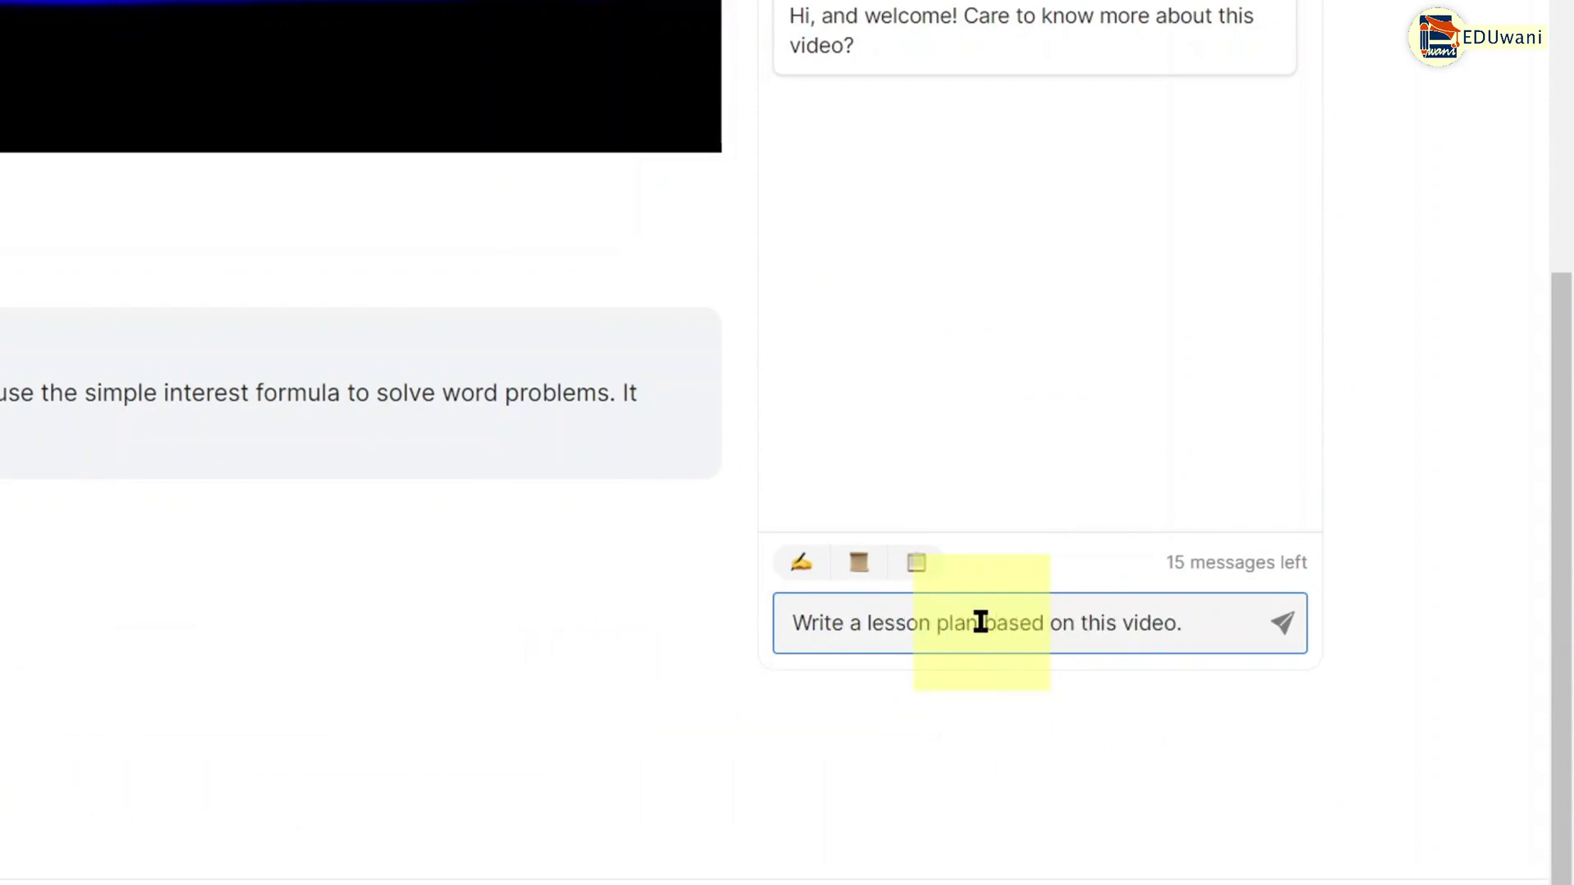
{"action": "left_click", "coordinate": [1284, 626]}
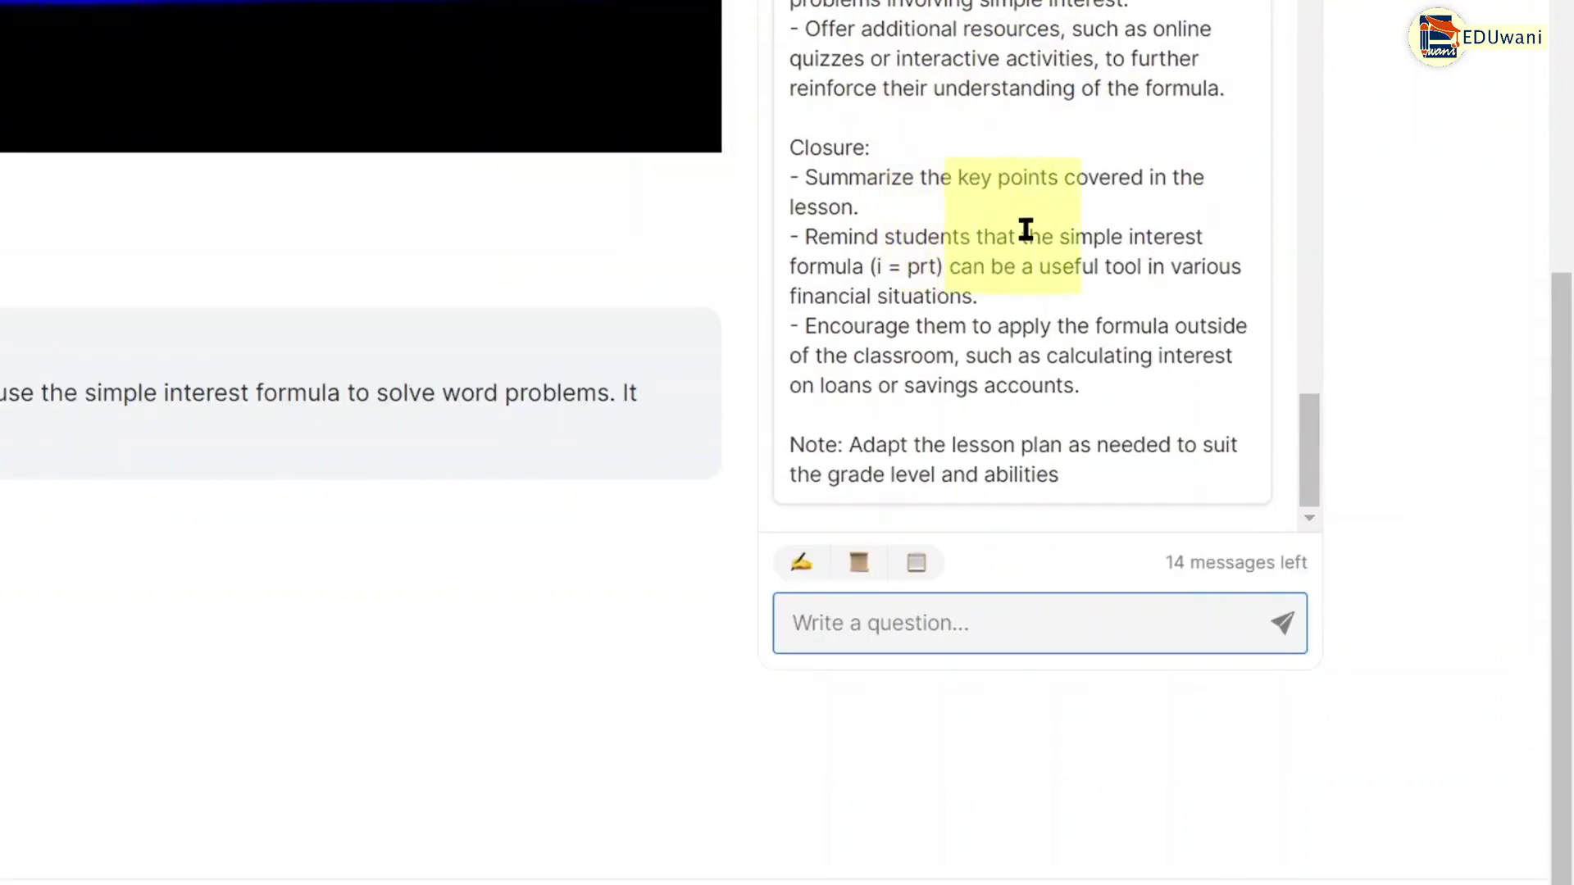
{"action": "left_click", "coordinate": [1245, 478]}
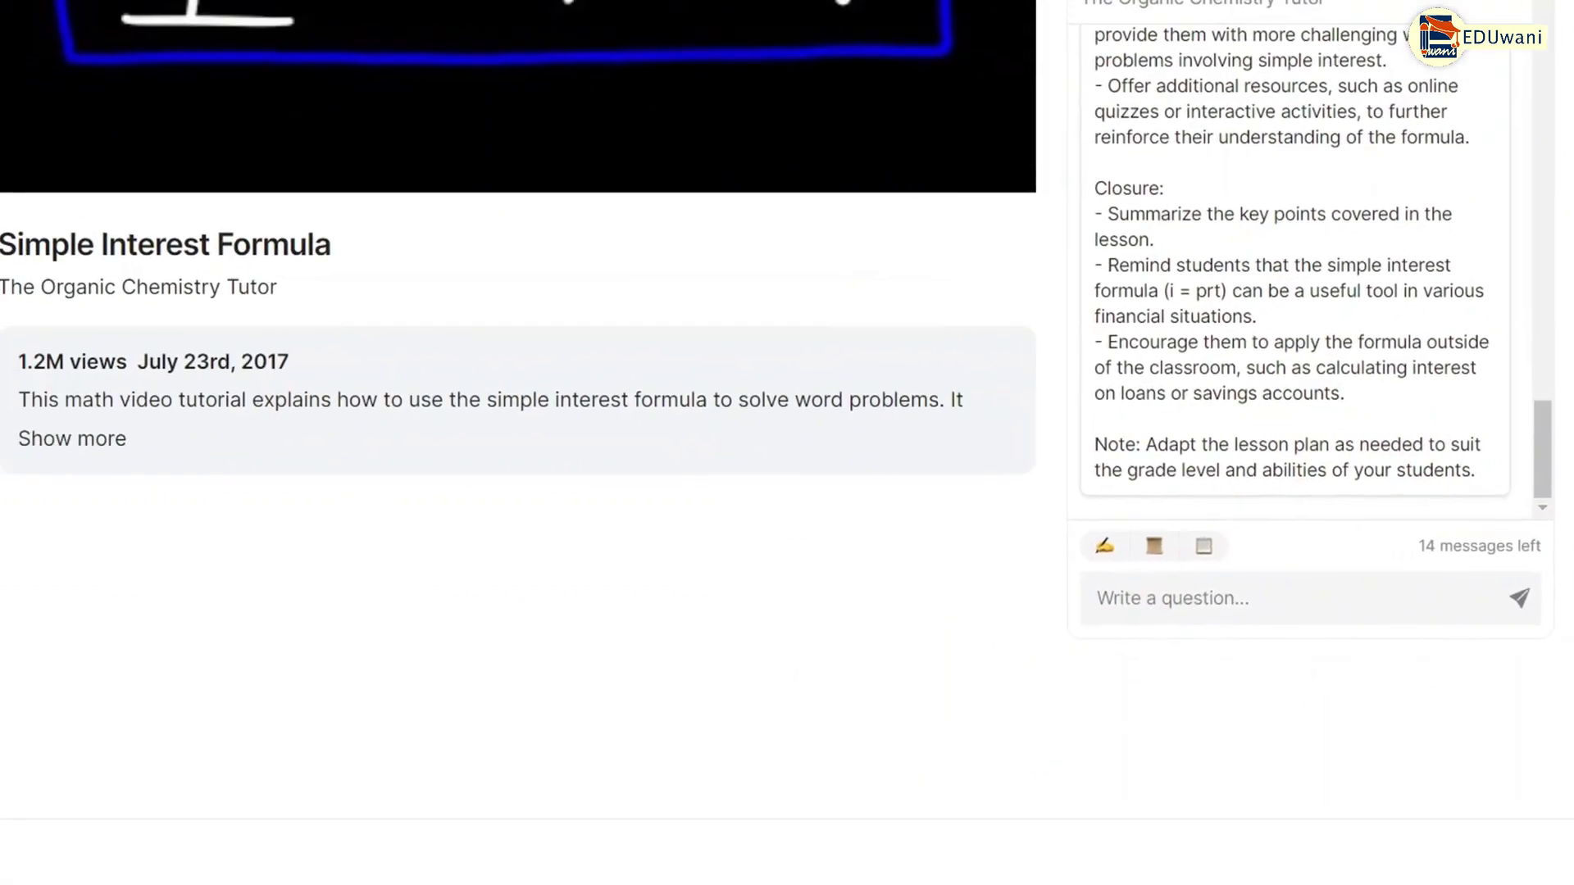
Step: In the Word document, change section 6's Class Discussion and Reflection time from 10 to 8 minutes
{"action": "mouse_move", "coordinate": [1023, 884]}
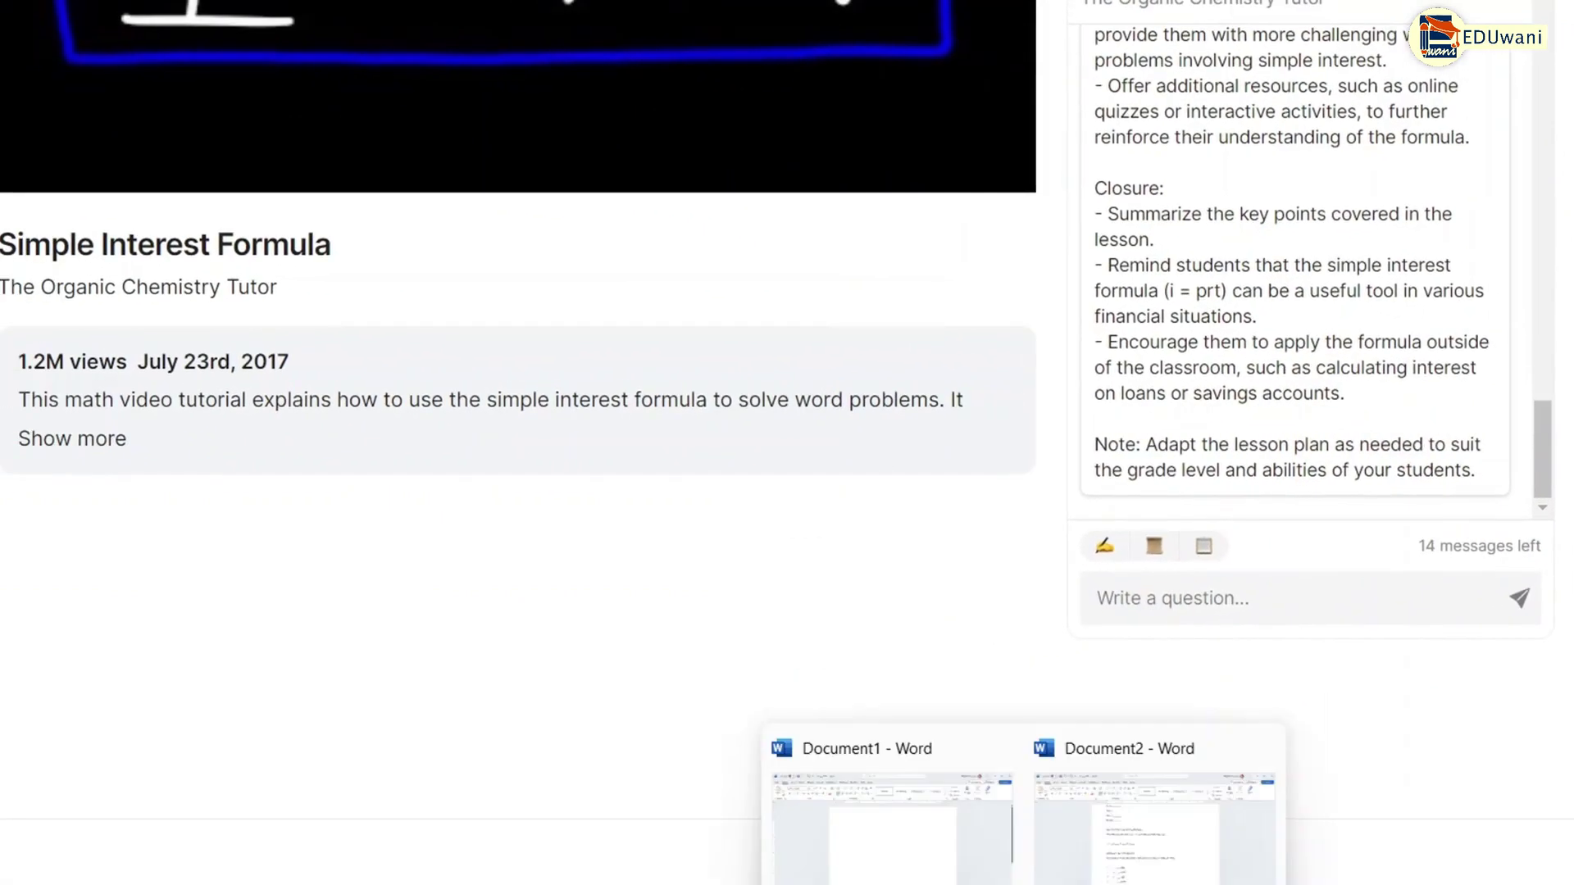
{"action": "left_click", "coordinate": [902, 862]}
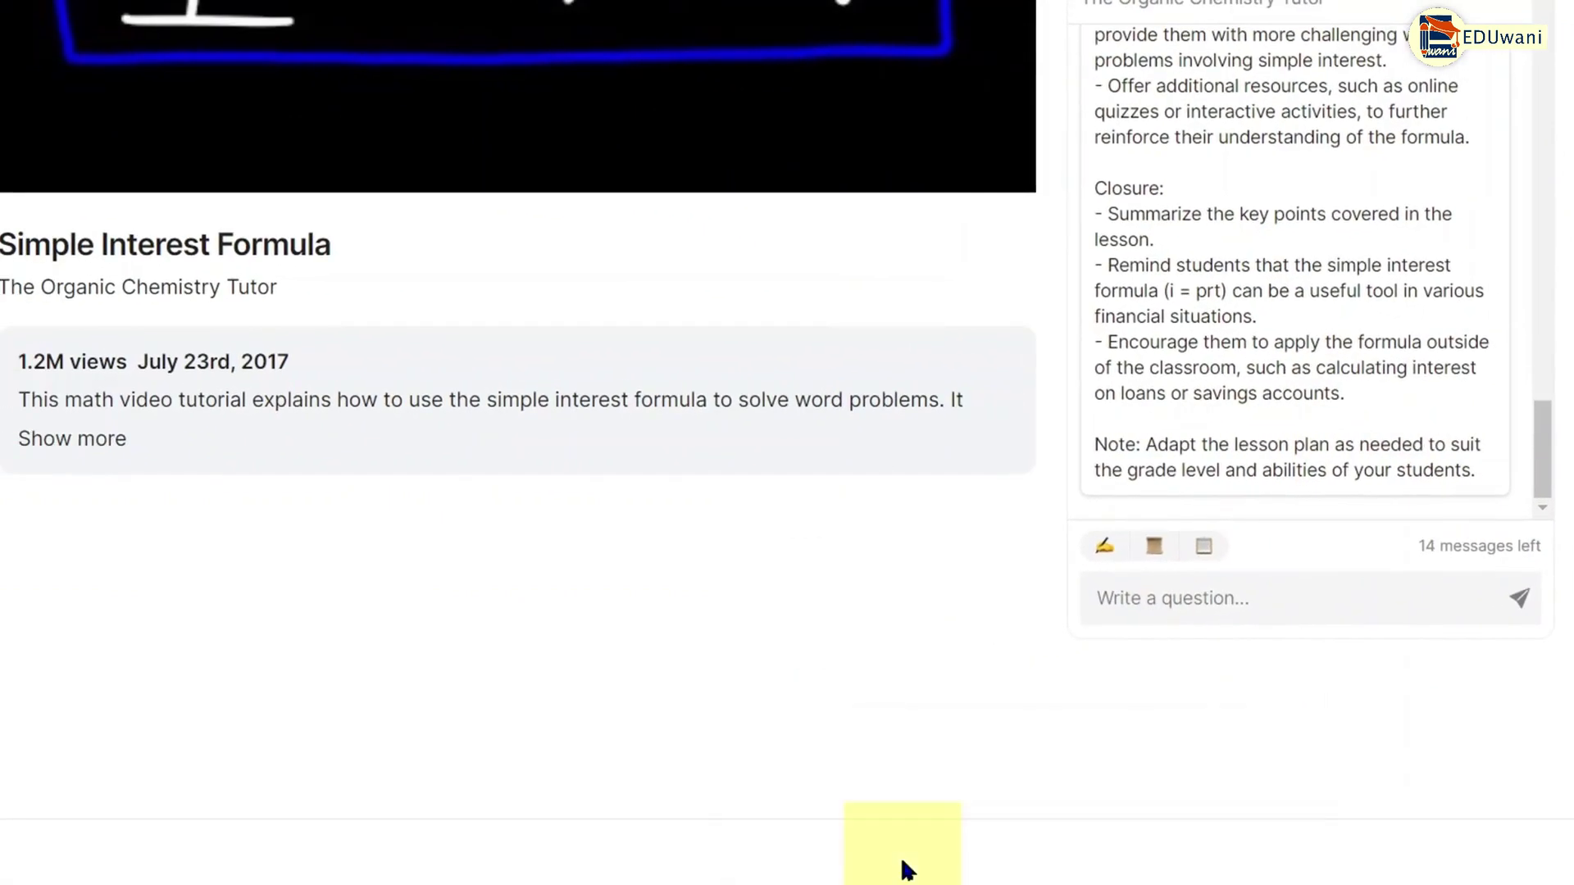
{"action": "scroll", "coordinate": [693, 492], "scroll_direction": "down", "scroll_amount": 5}
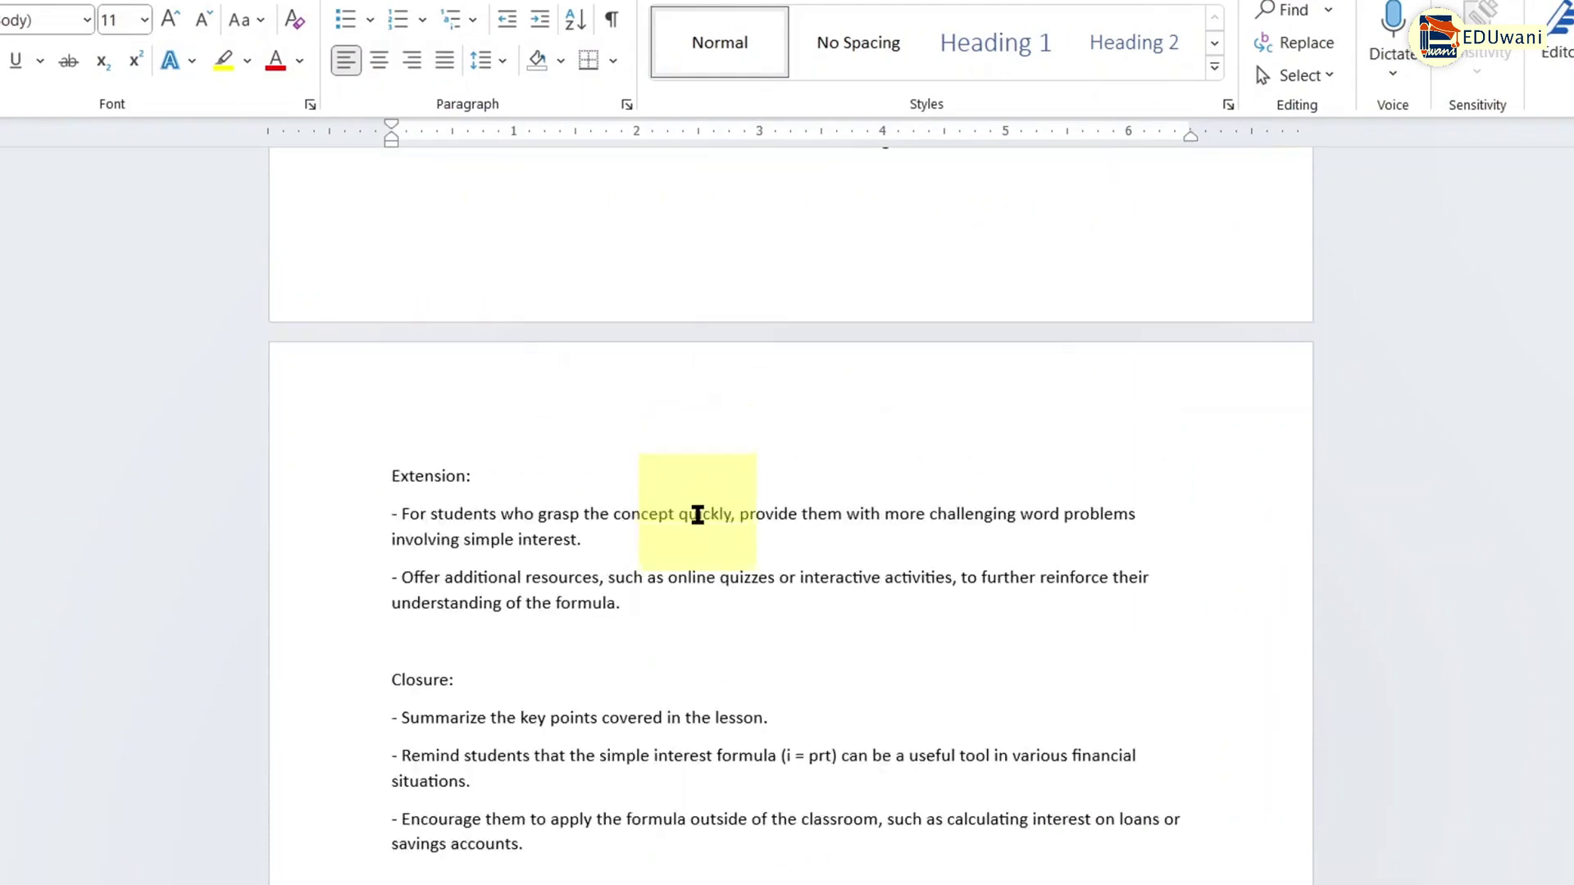
{"action": "scroll", "coordinate": [672, 653], "scroll_direction": "up", "scroll_amount": 3}
{"action": "scroll", "coordinate": [681, 631], "scroll_direction": "up", "scroll_amount": 2}
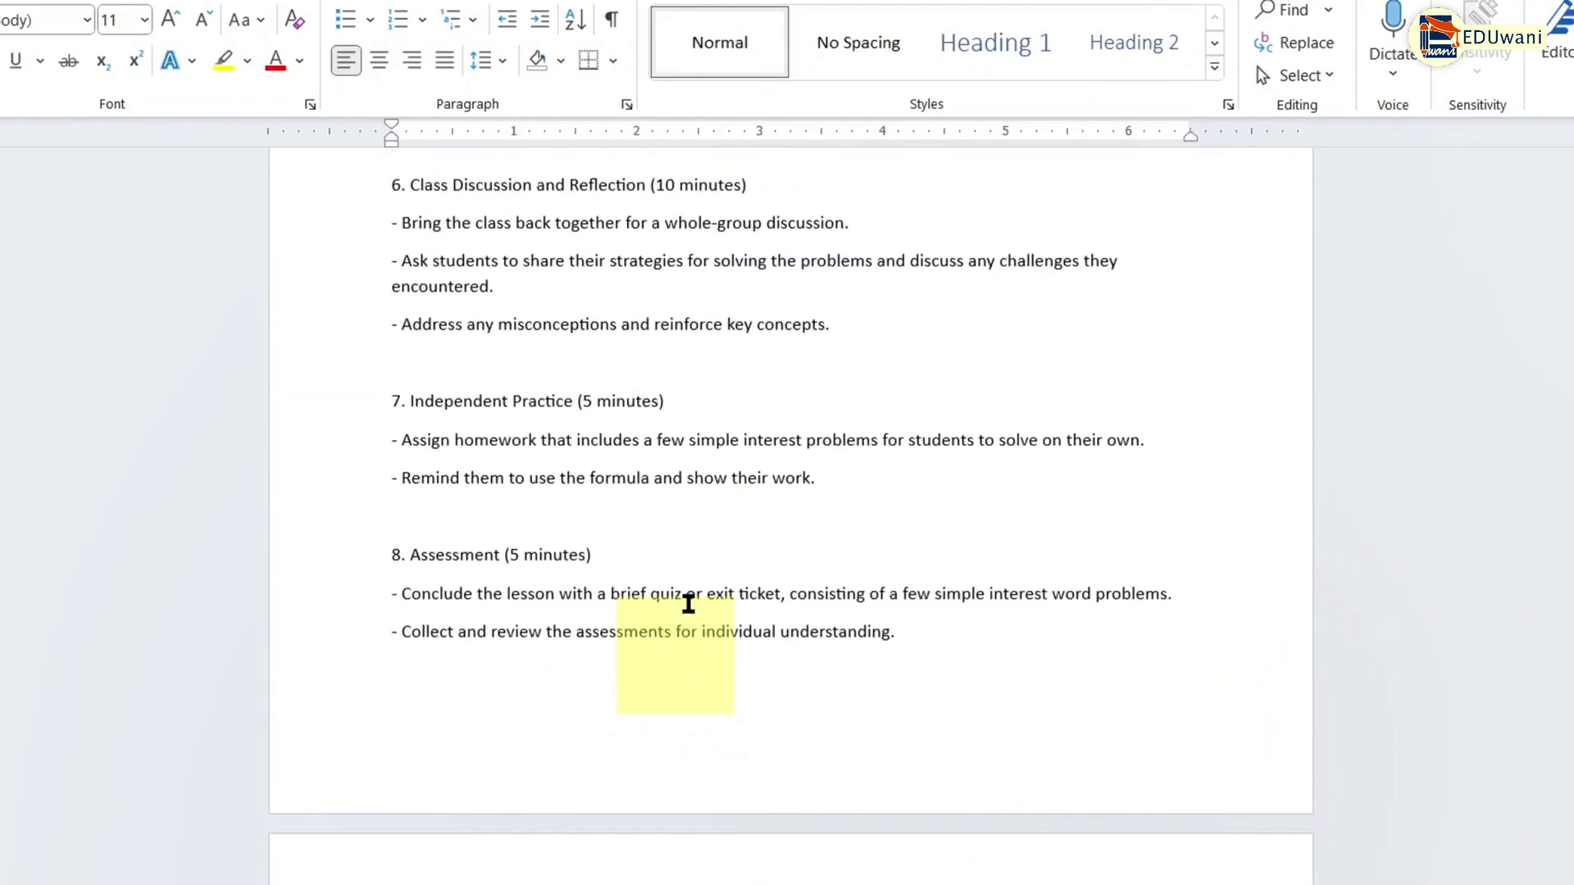
{"action": "scroll", "coordinate": [770, 422], "scroll_direction": "up", "scroll_amount": 3}
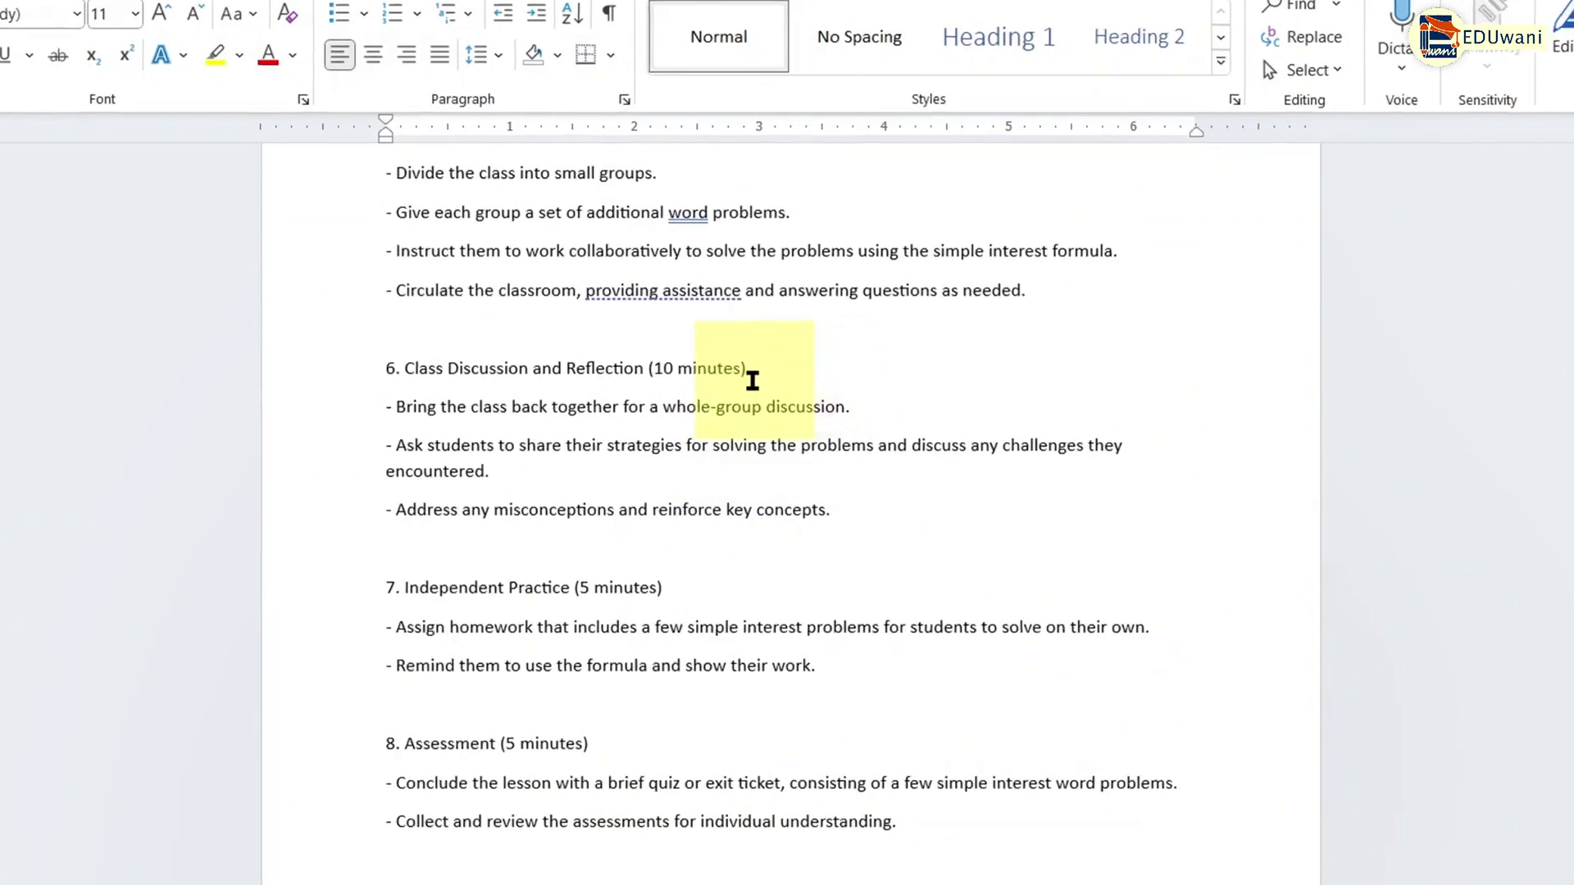
{"action": "double_click", "coordinate": [647, 357]}
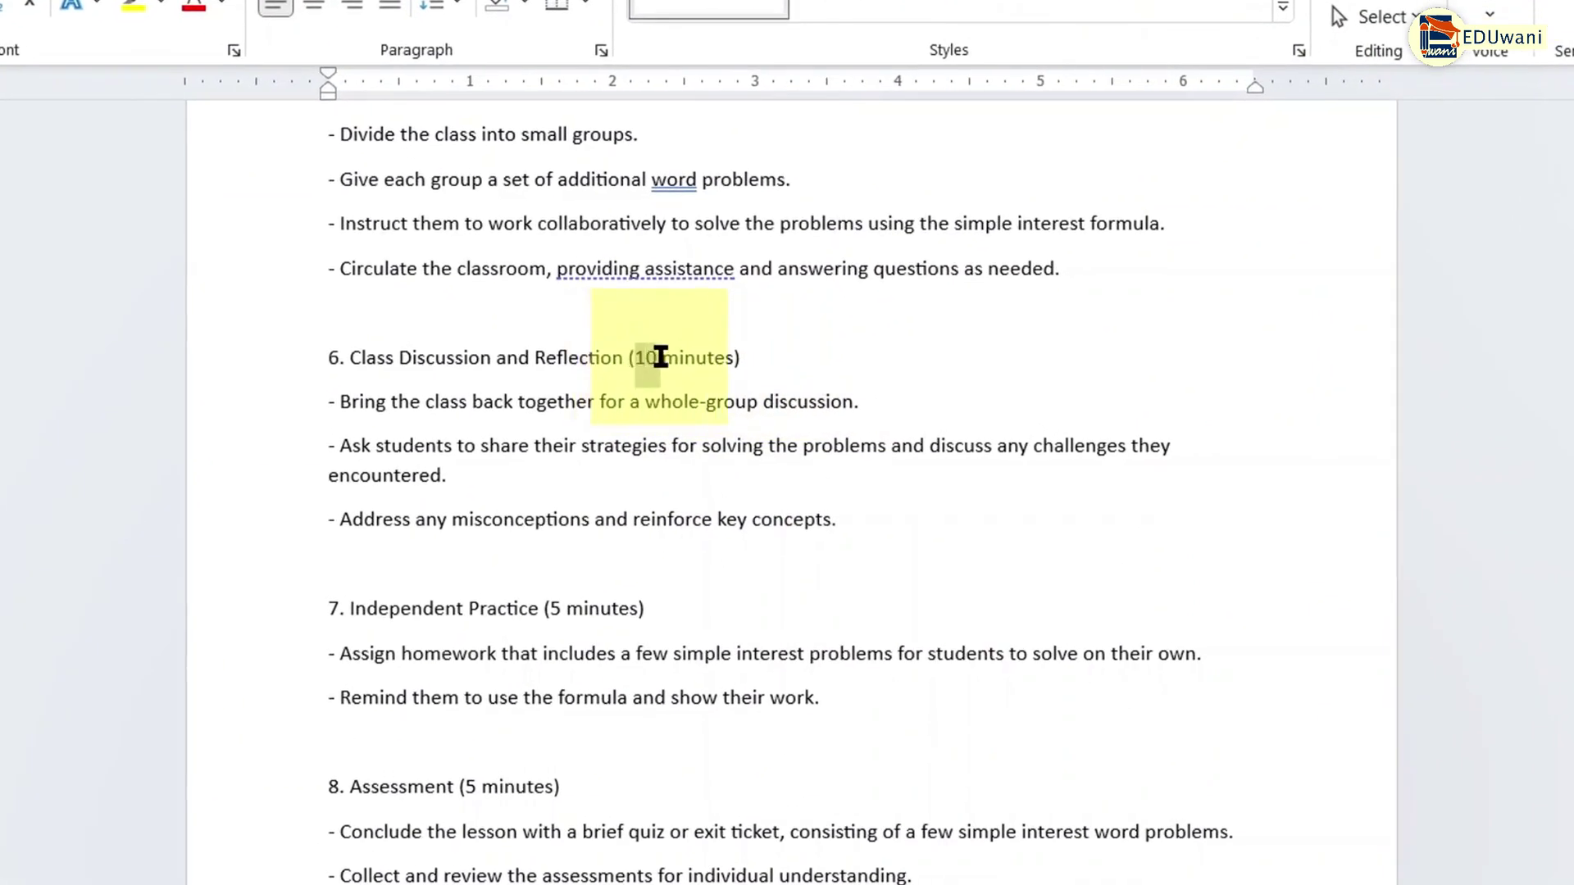
{"action": "type", "text": "8"}
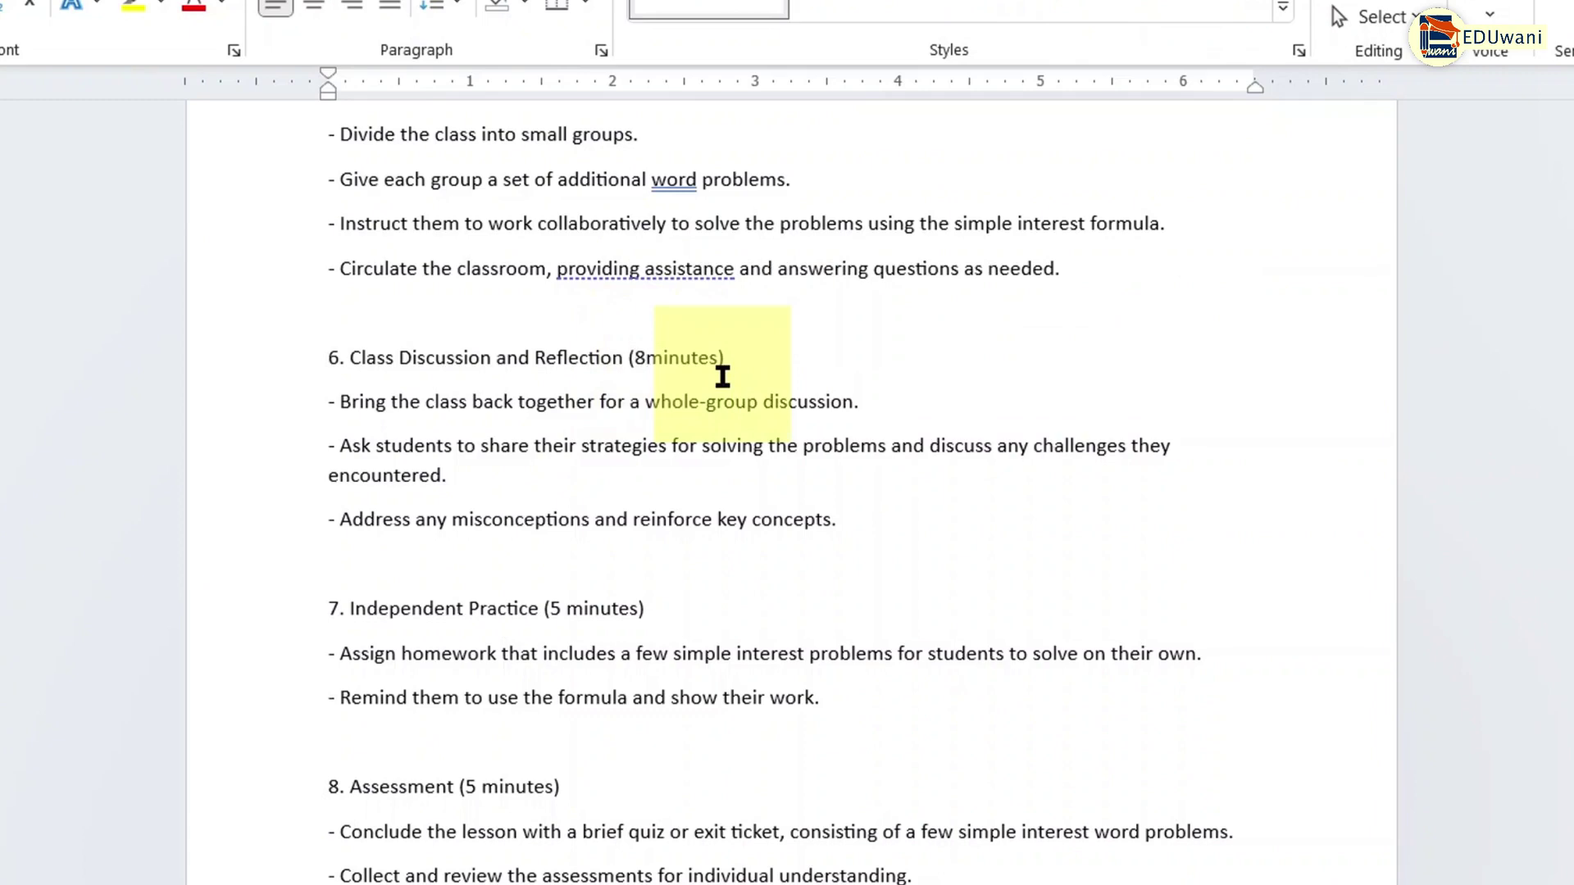
Step: Select all the lesson plan text so its font size can be enlarged
{"action": "left_click_drag", "start_coordinate": [834, 523], "coordinate": [394, 189]}
{"action": "key", "text": "ctrl+a"}
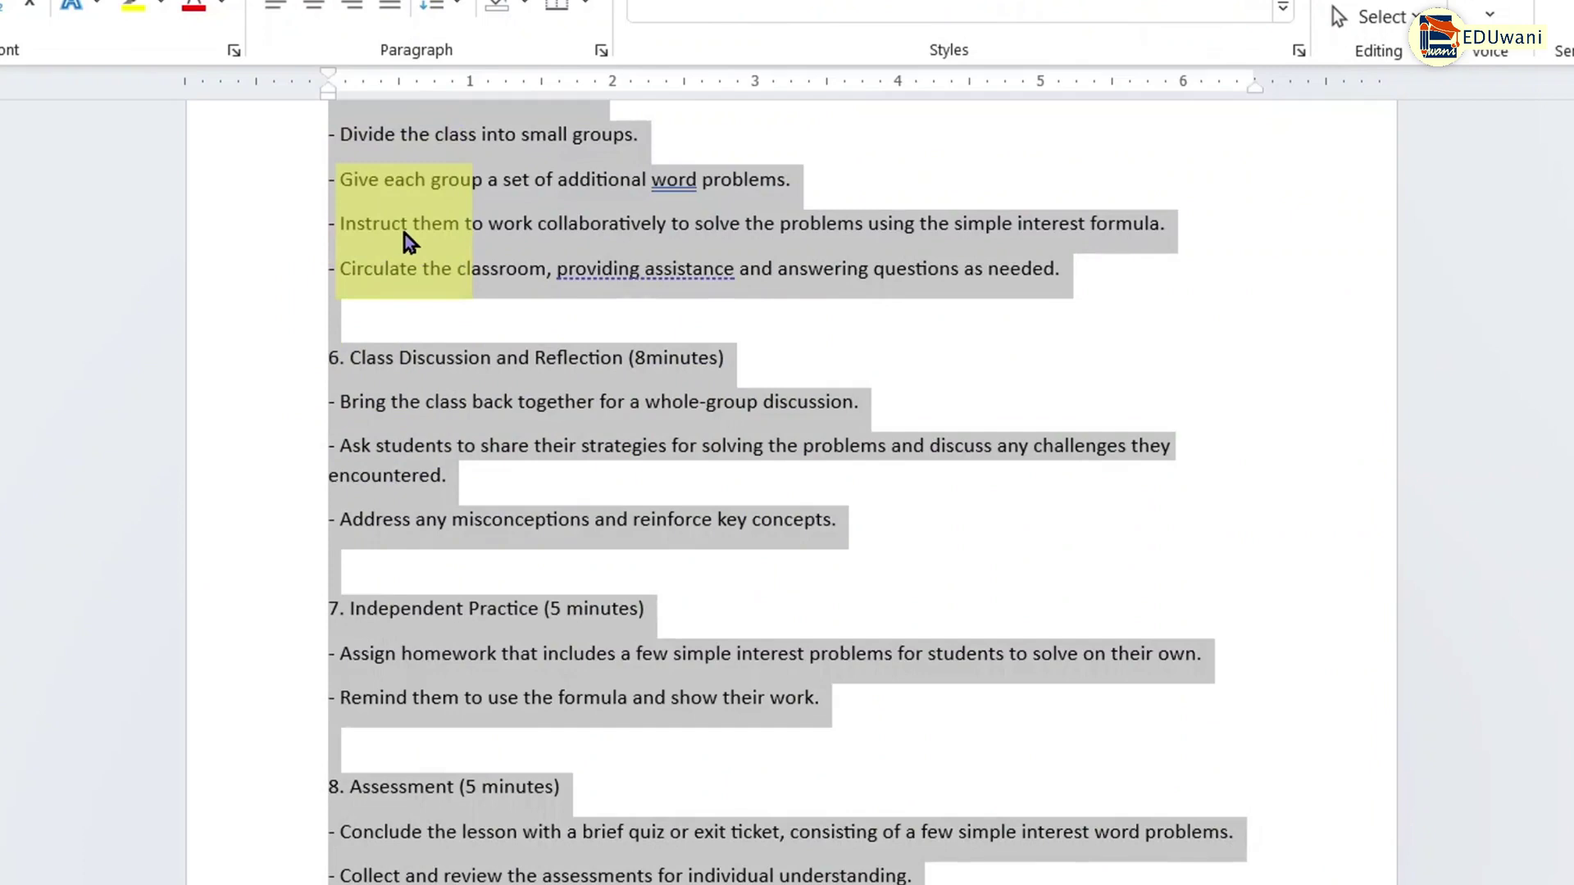
{"action": "scroll", "coordinate": [405, 234], "scroll_direction": "up", "scroll_amount": 4}
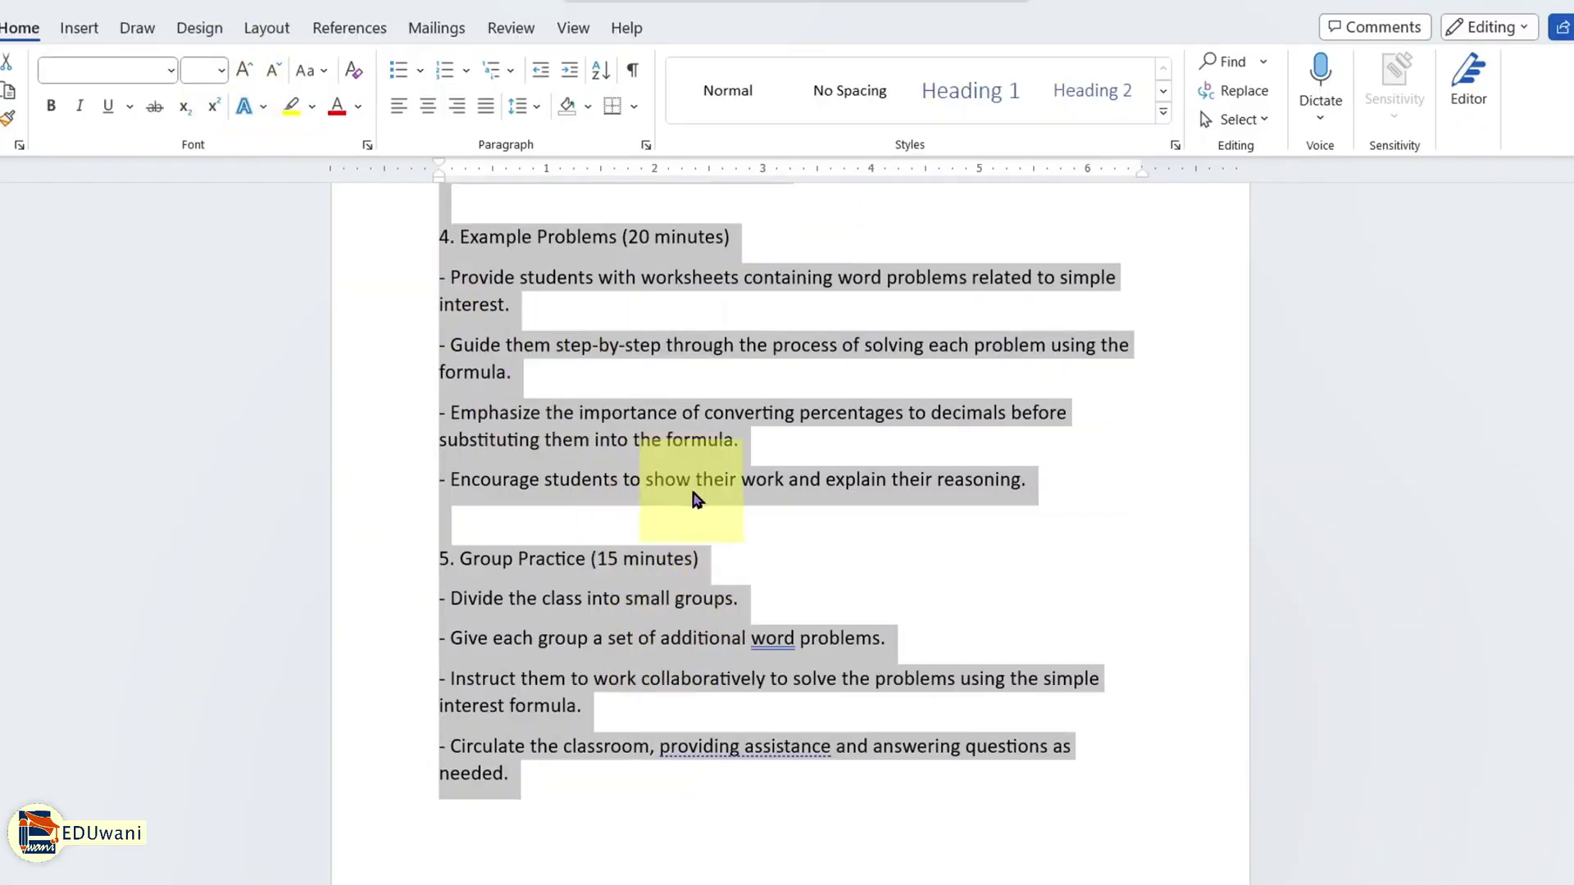
{"action": "left_click", "coordinate": [773, 632]}
{"action": "left_click_drag", "start_coordinate": [587, 780], "coordinate": [415, 306]}
{"action": "scroll", "coordinate": [416, 318], "scroll_direction": "up", "scroll_amount": 1}
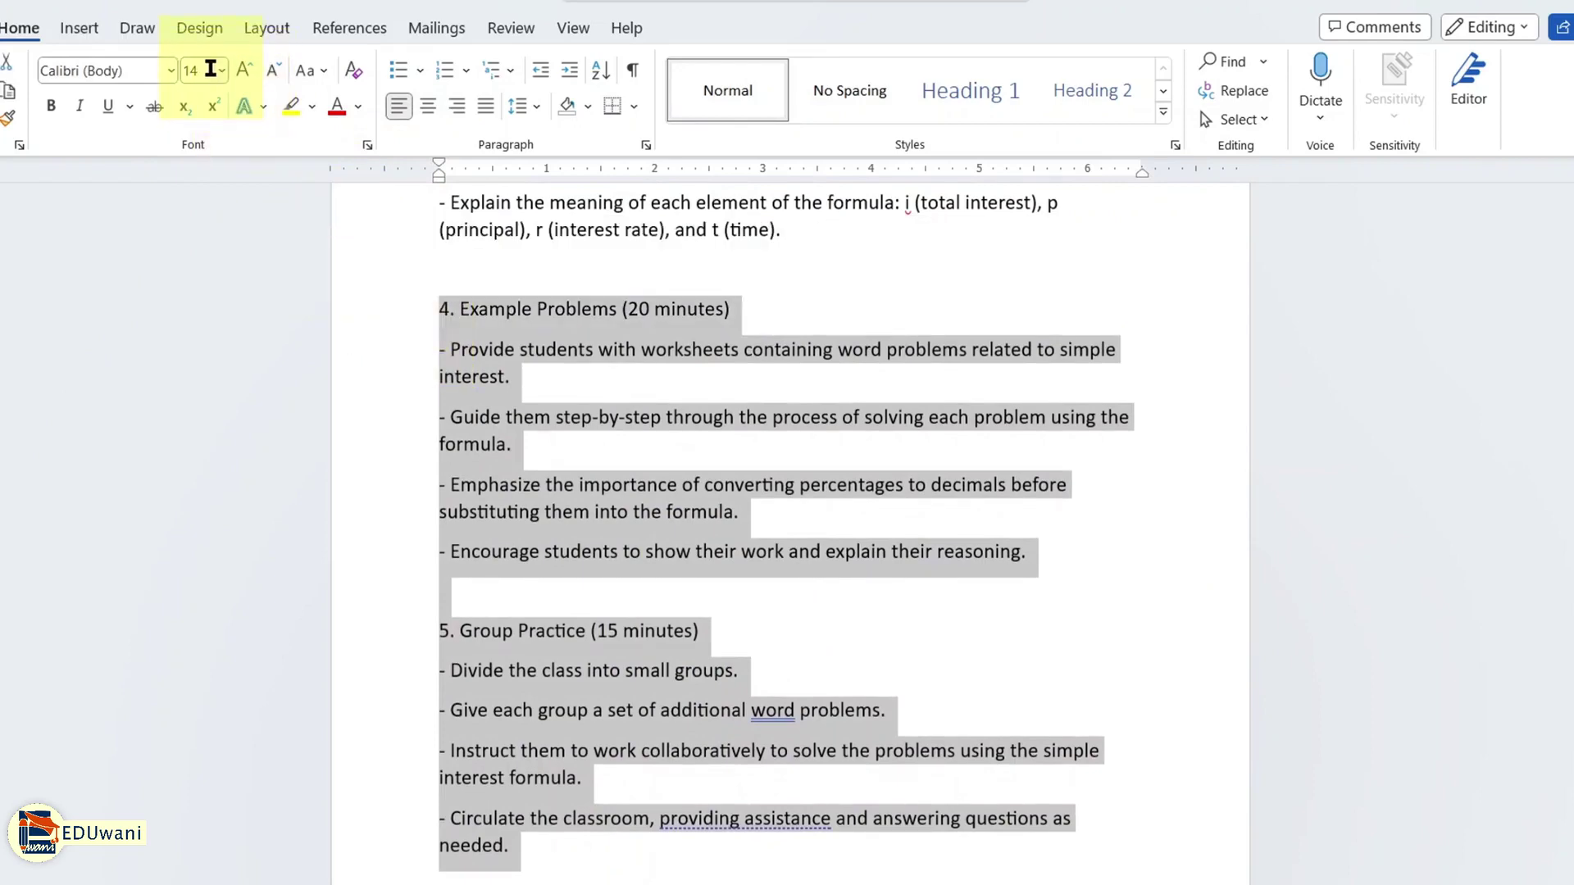
{"action": "left_click", "coordinate": [221, 70]}
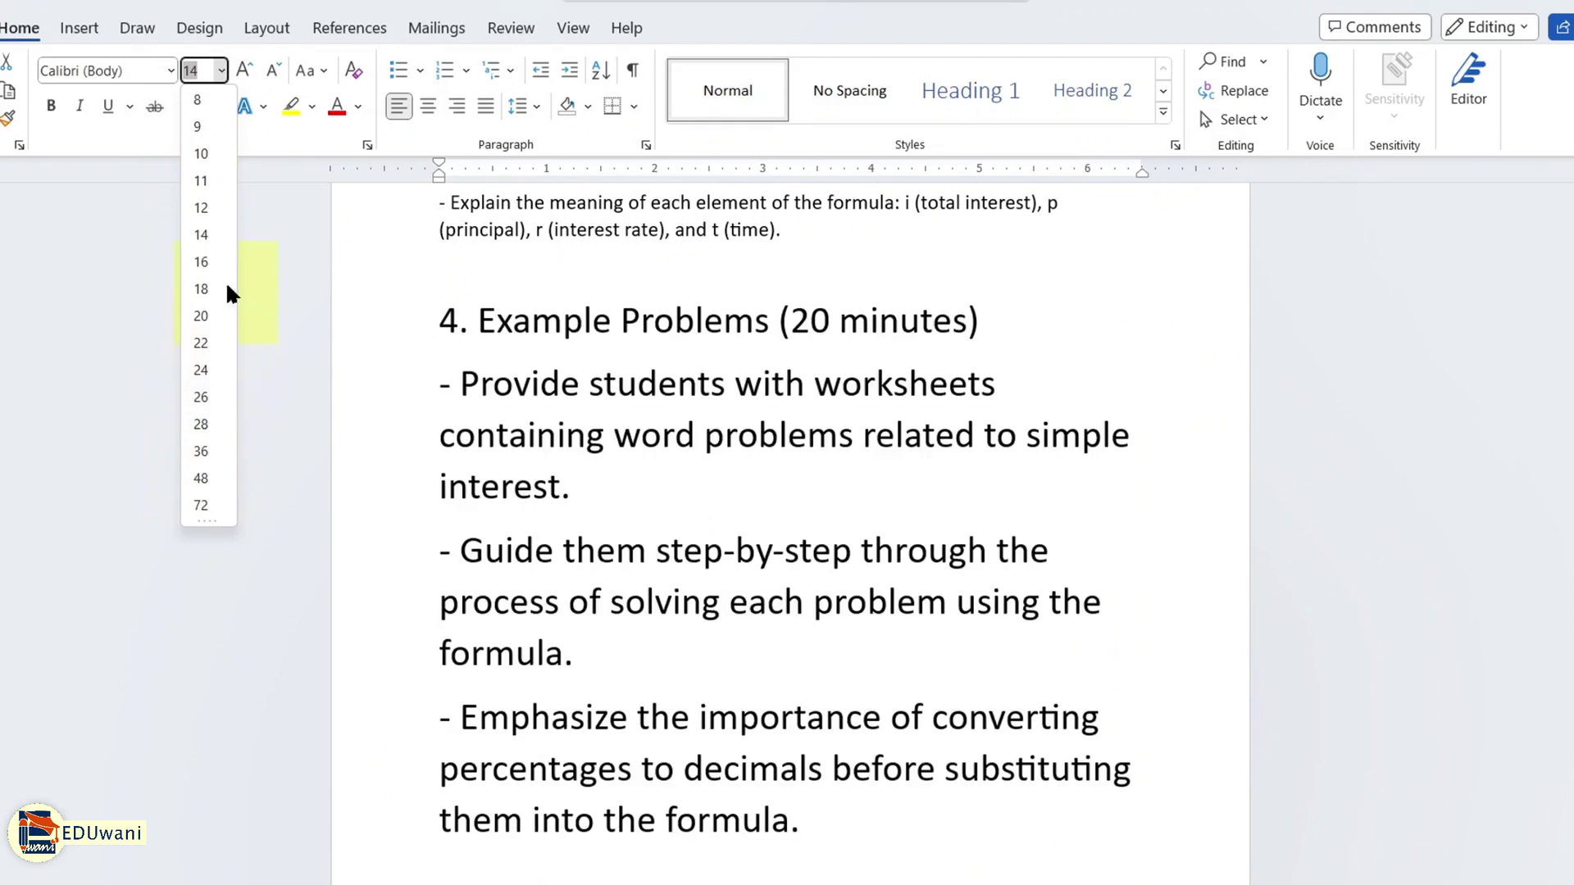
{"action": "left_click", "coordinate": [1422, 466]}
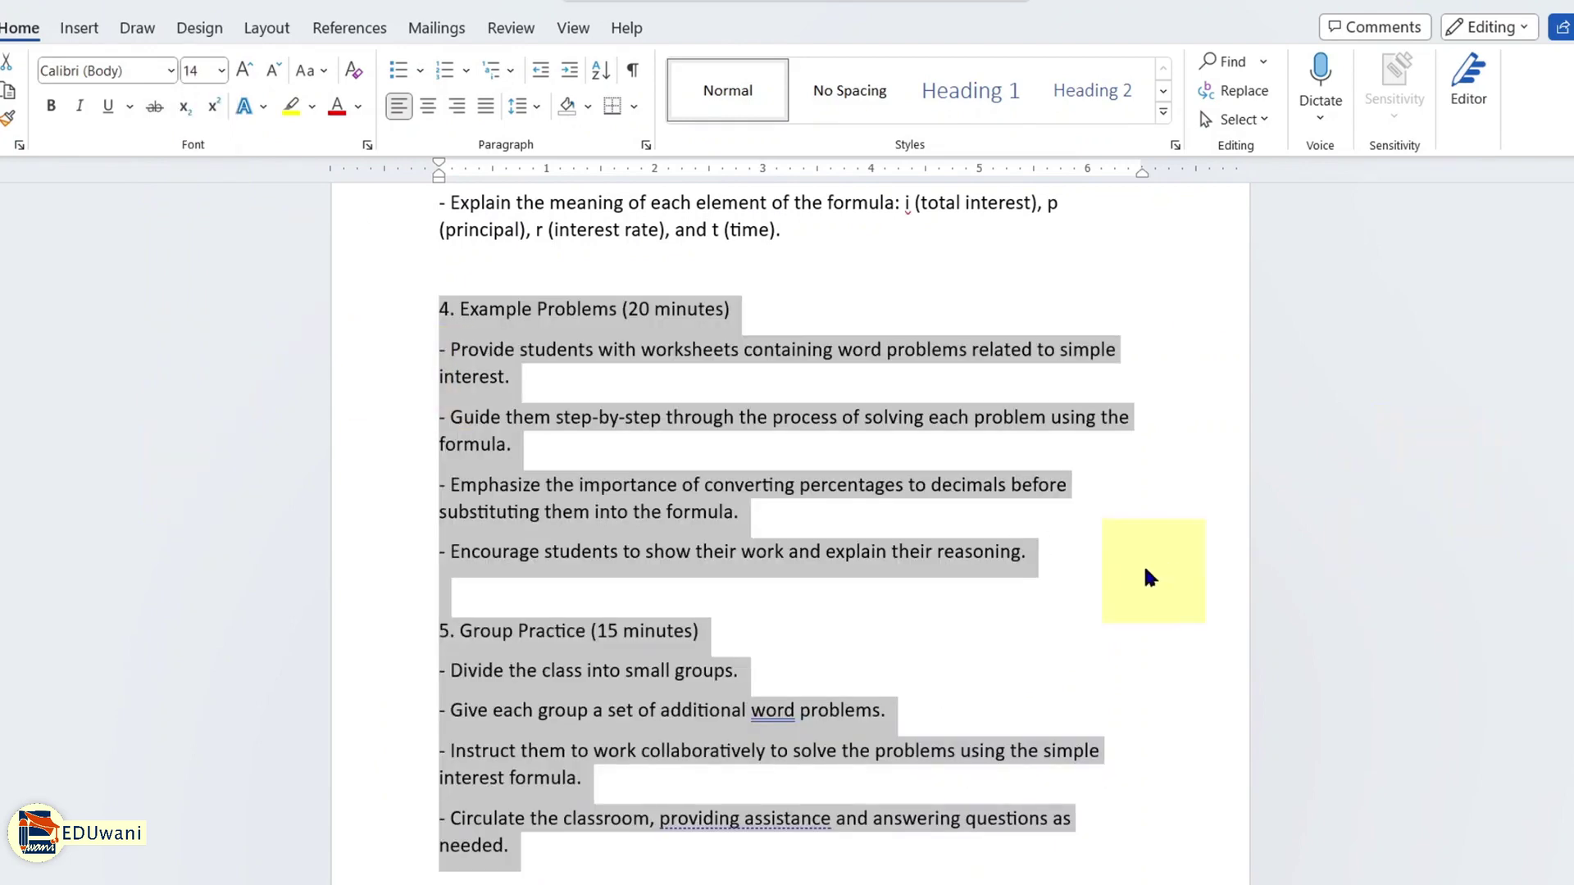
{"action": "left_click", "coordinate": [1128, 559]}
{"action": "scroll", "coordinate": [1098, 560], "scroll_direction": "down", "scroll_amount": 5}
{"action": "scroll", "coordinate": [1098, 560], "scroll_direction": "down", "scroll_amount": 18}
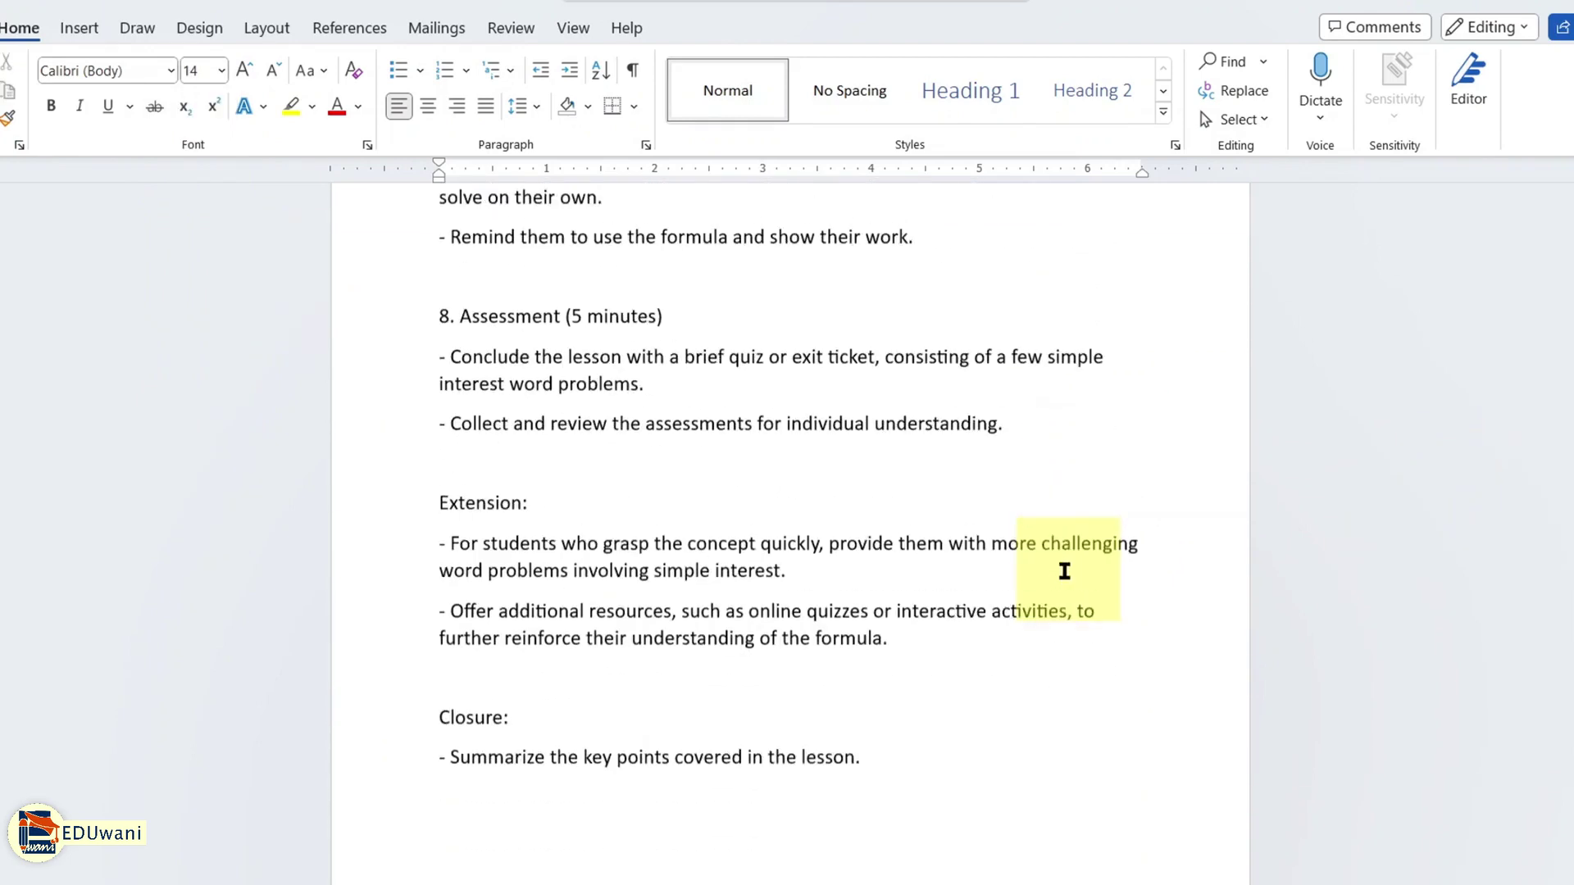
{"action": "scroll", "coordinate": [998, 618], "scroll_direction": "down", "scroll_amount": 4}
{"action": "left_click", "coordinate": [906, 520]}
{"action": "scroll", "coordinate": [893, 457], "scroll_direction": "up", "scroll_amount": 2}
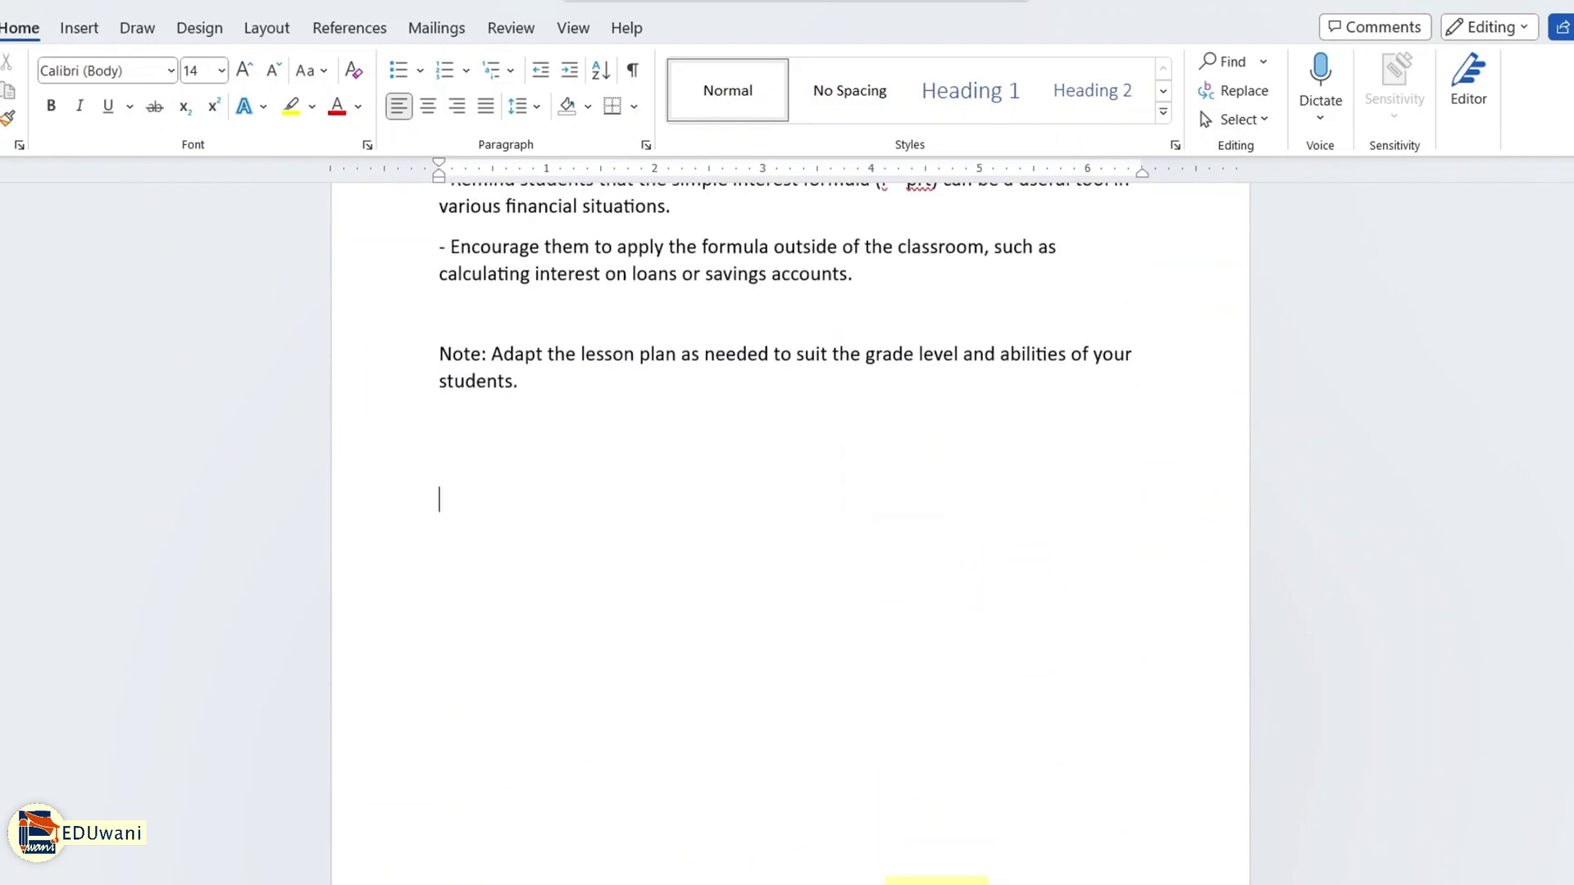
{"action": "mouse_move", "coordinate": [890, 871]}
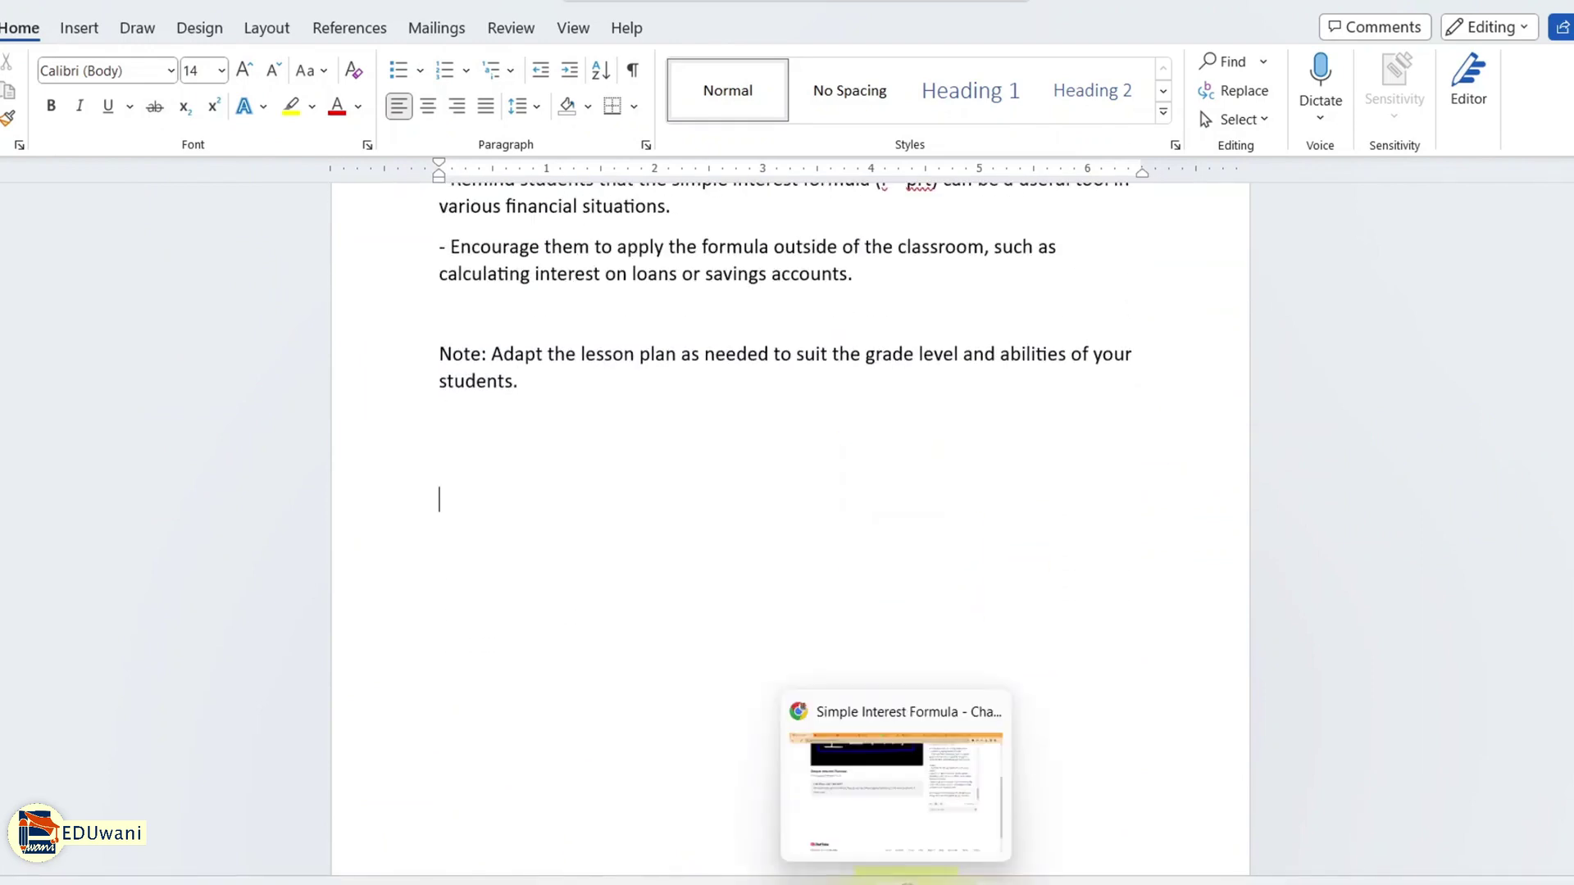
Step: Ask ChatTube to 'Create a worksheet from this video.' and wait for the ten word problems
{"action": "left_click", "coordinate": [893, 762]}
{"action": "left_click", "coordinate": [1162, 581]}
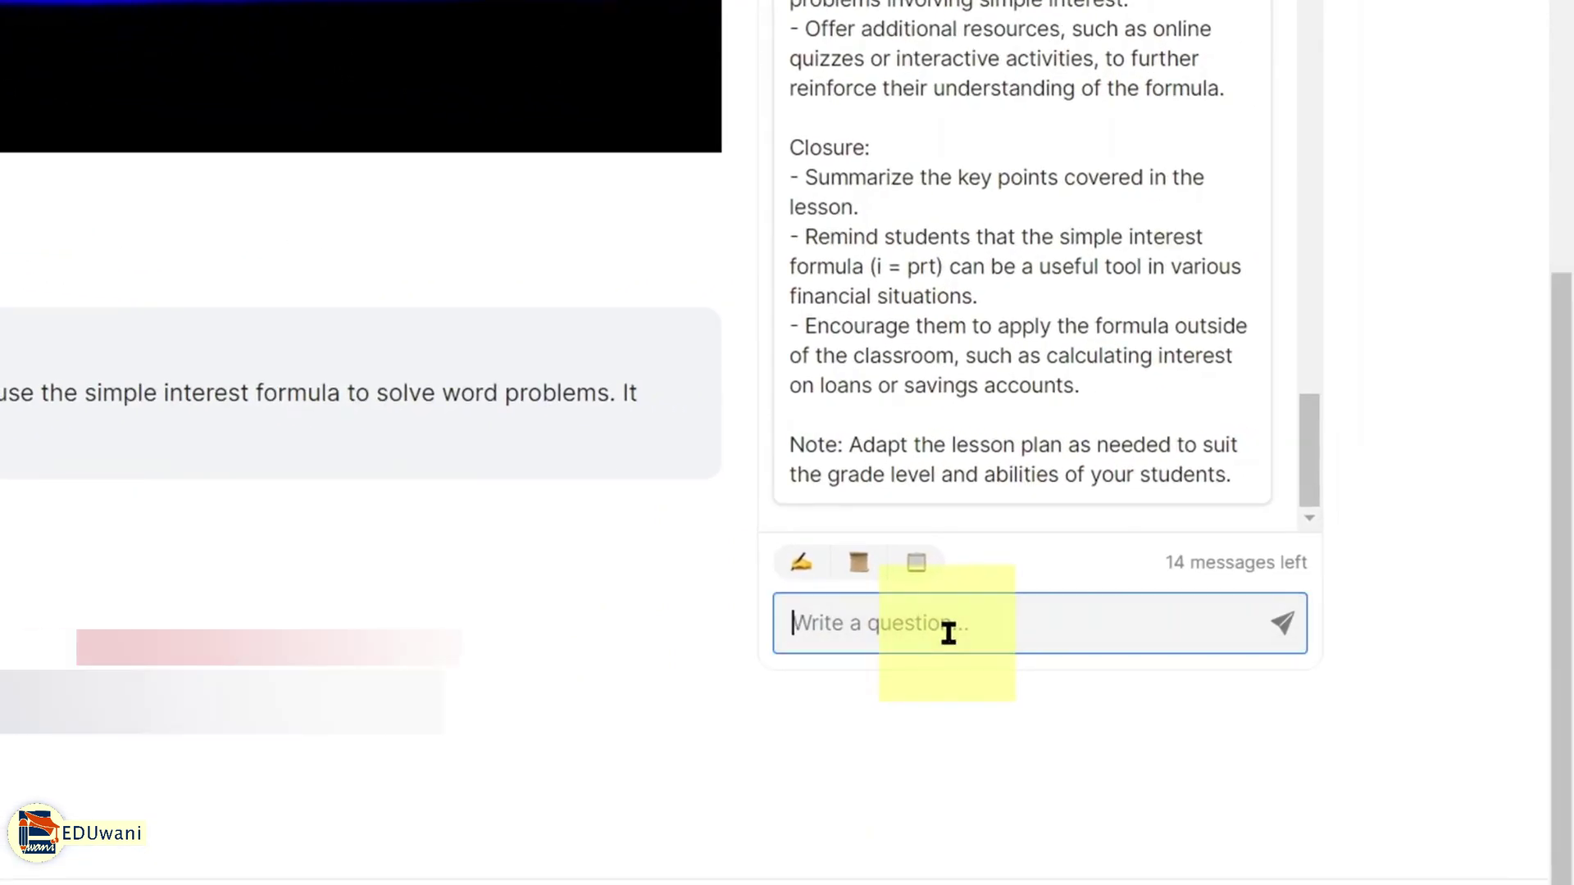
{"action": "type", "text": "Create a works"}
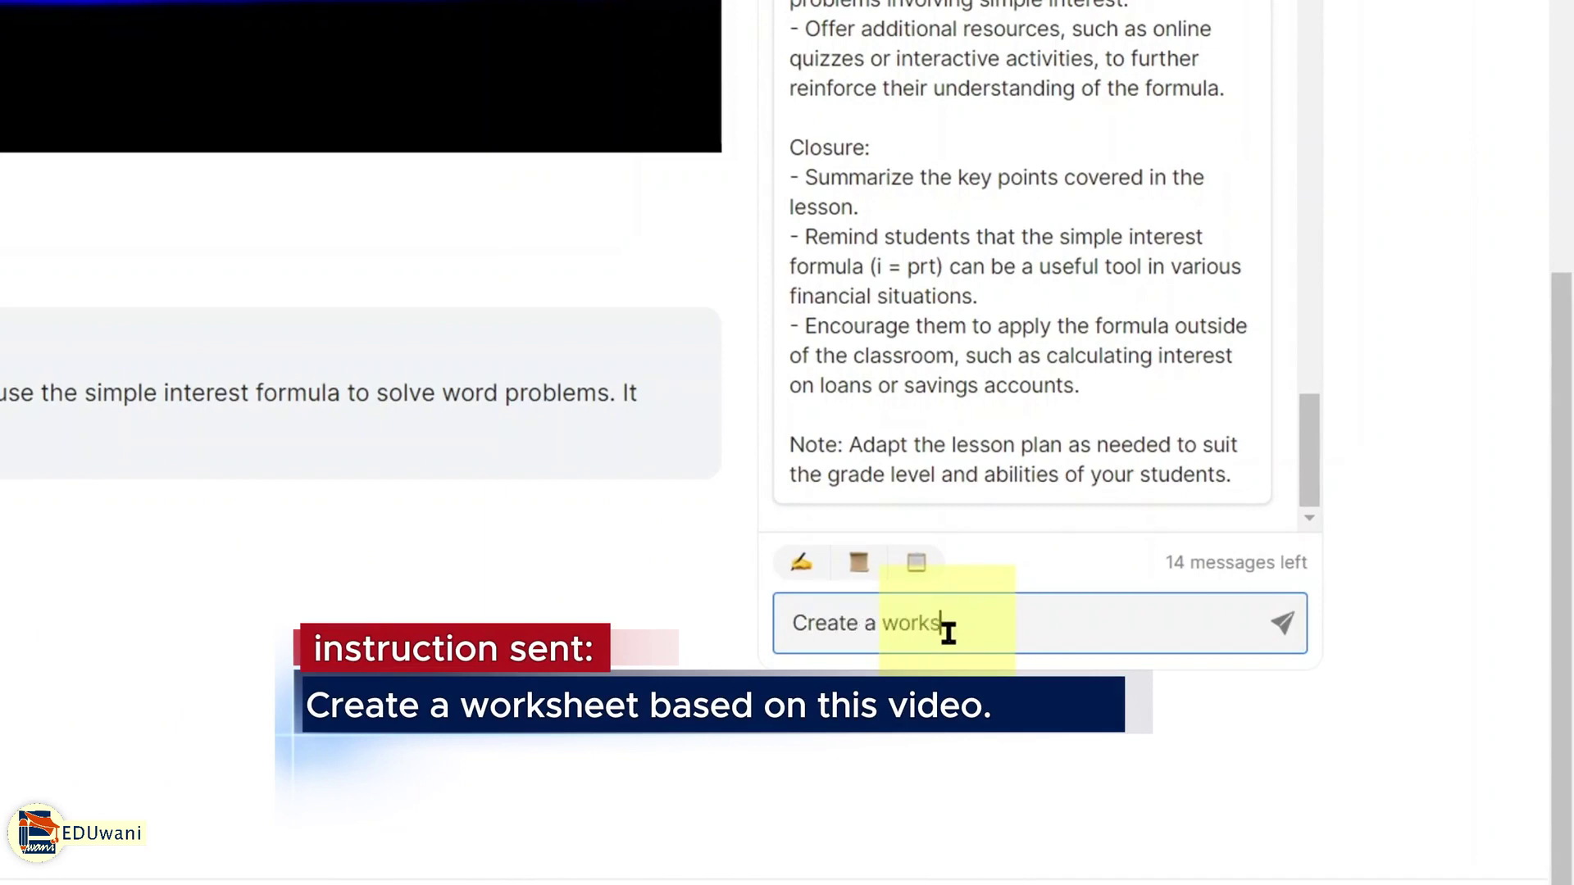
{"action": "type", "text": "heet from this video."}
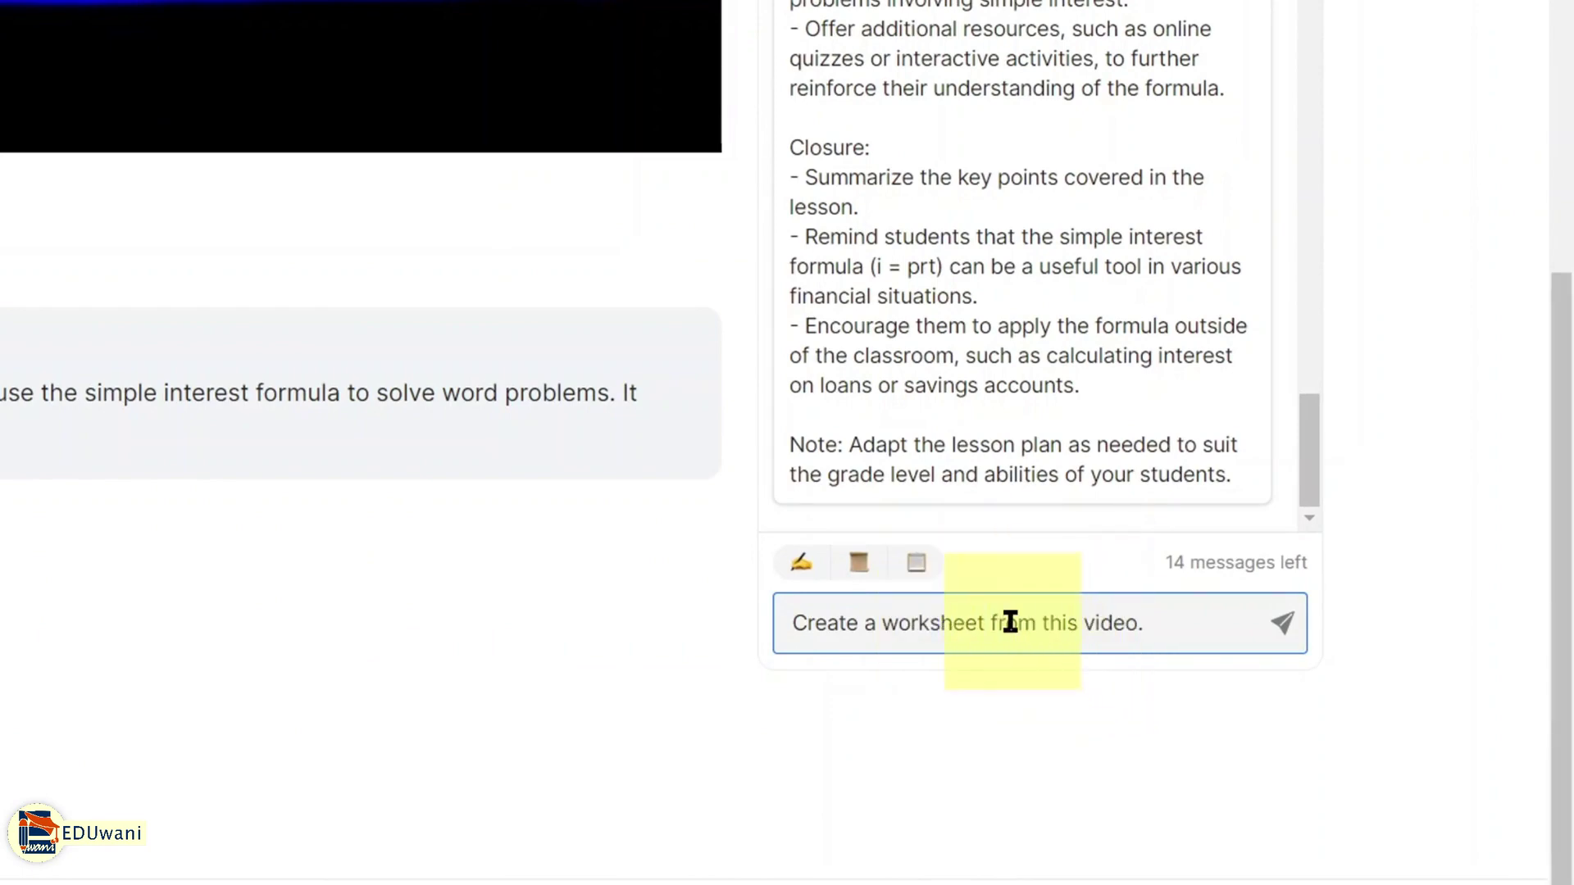
{"action": "left_click", "coordinate": [1283, 627]}
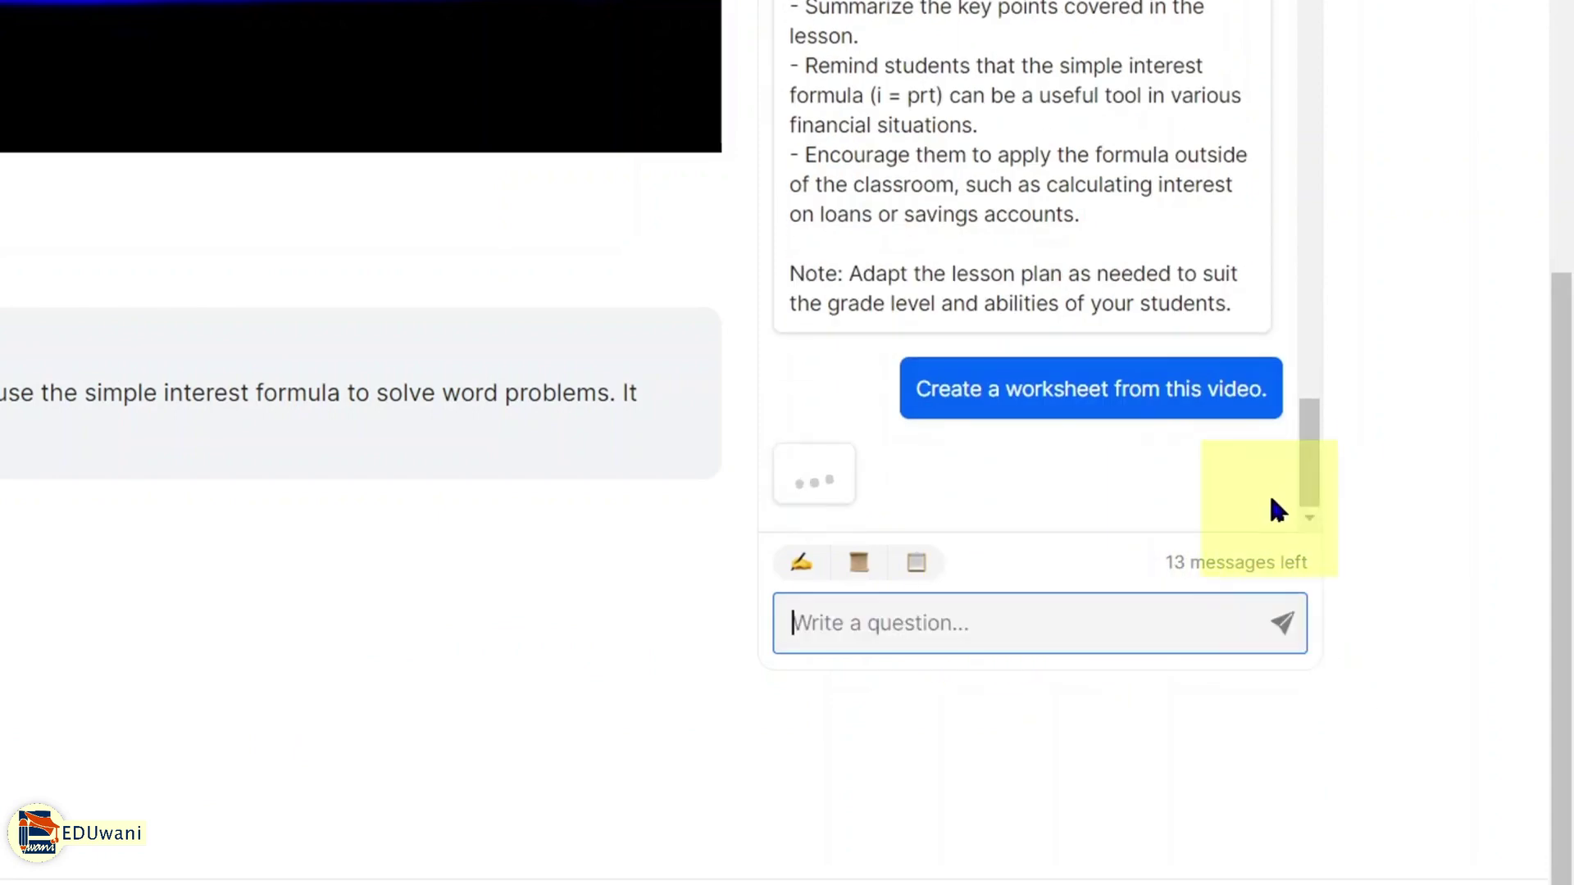
{"action": "scroll", "coordinate": [1254, 471], "scroll_direction": "down", "scroll_amount": 2}
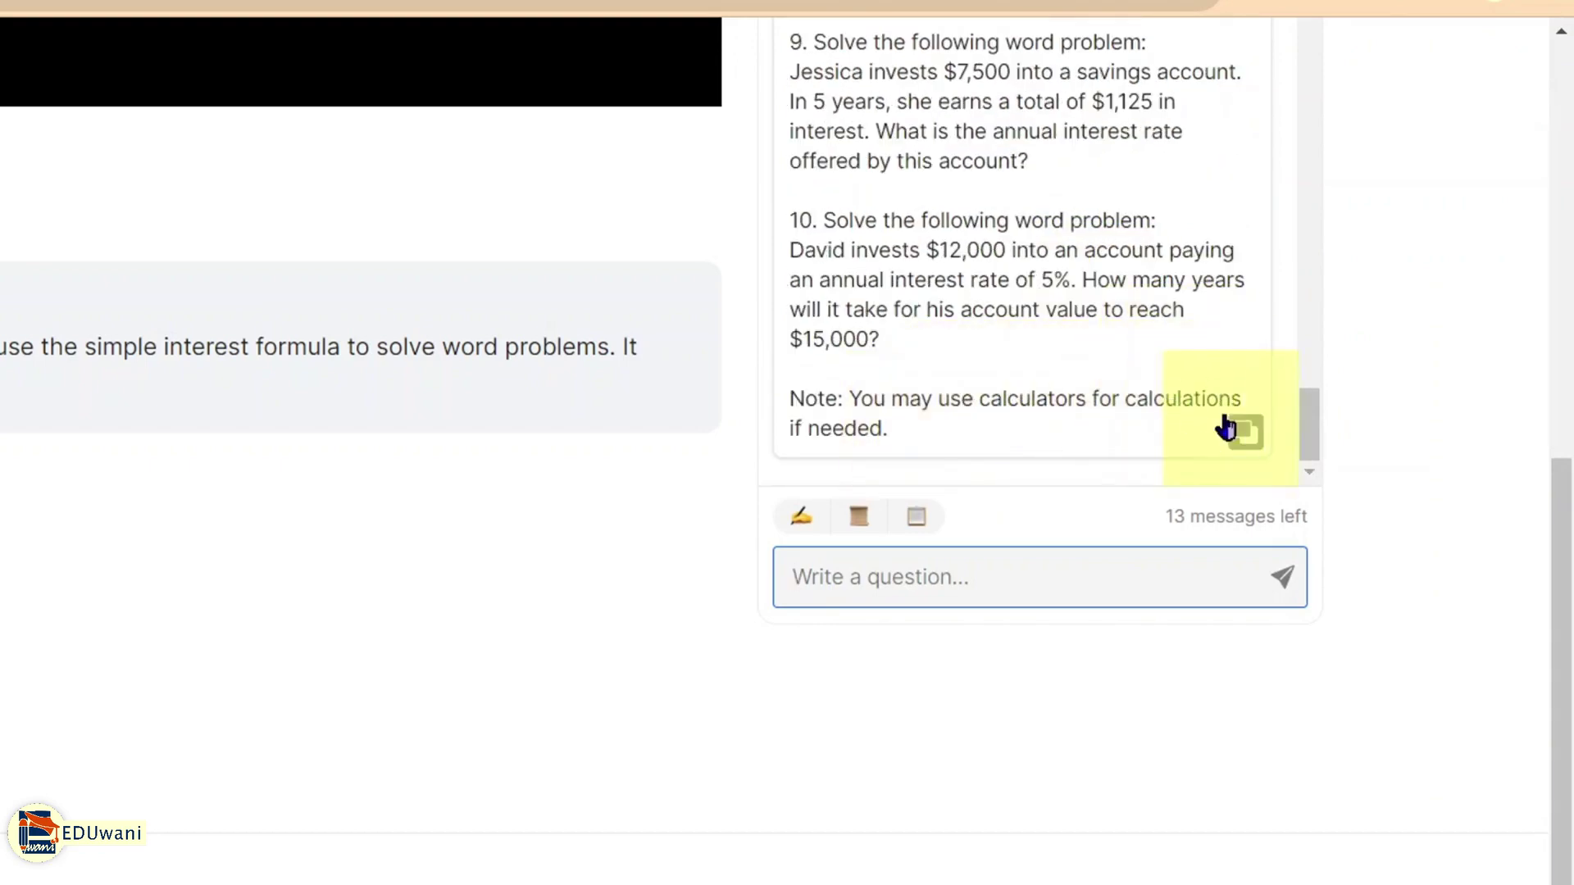
Step: Copy ChatTube's worksheet reply and switch back to the Word lesson plan document
{"action": "scroll", "coordinate": [1159, 394], "scroll_direction": "up", "scroll_amount": 5}
{"action": "scroll", "coordinate": [1157, 332], "scroll_direction": "down", "scroll_amount": 5}
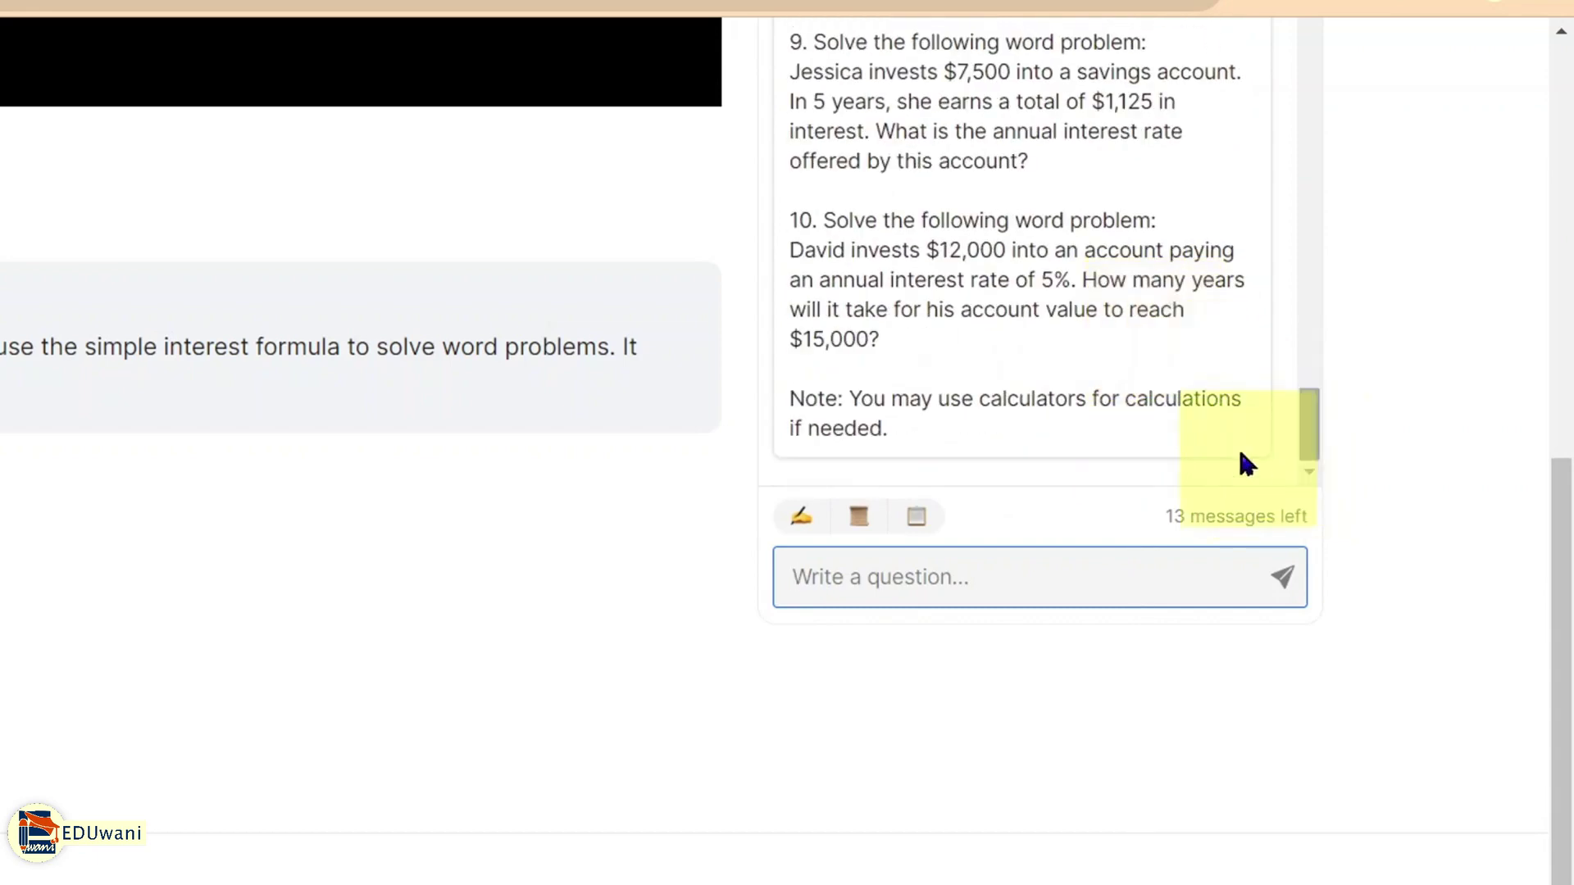
{"action": "scroll", "coordinate": [1192, 402], "scroll_direction": "up", "scroll_amount": 5}
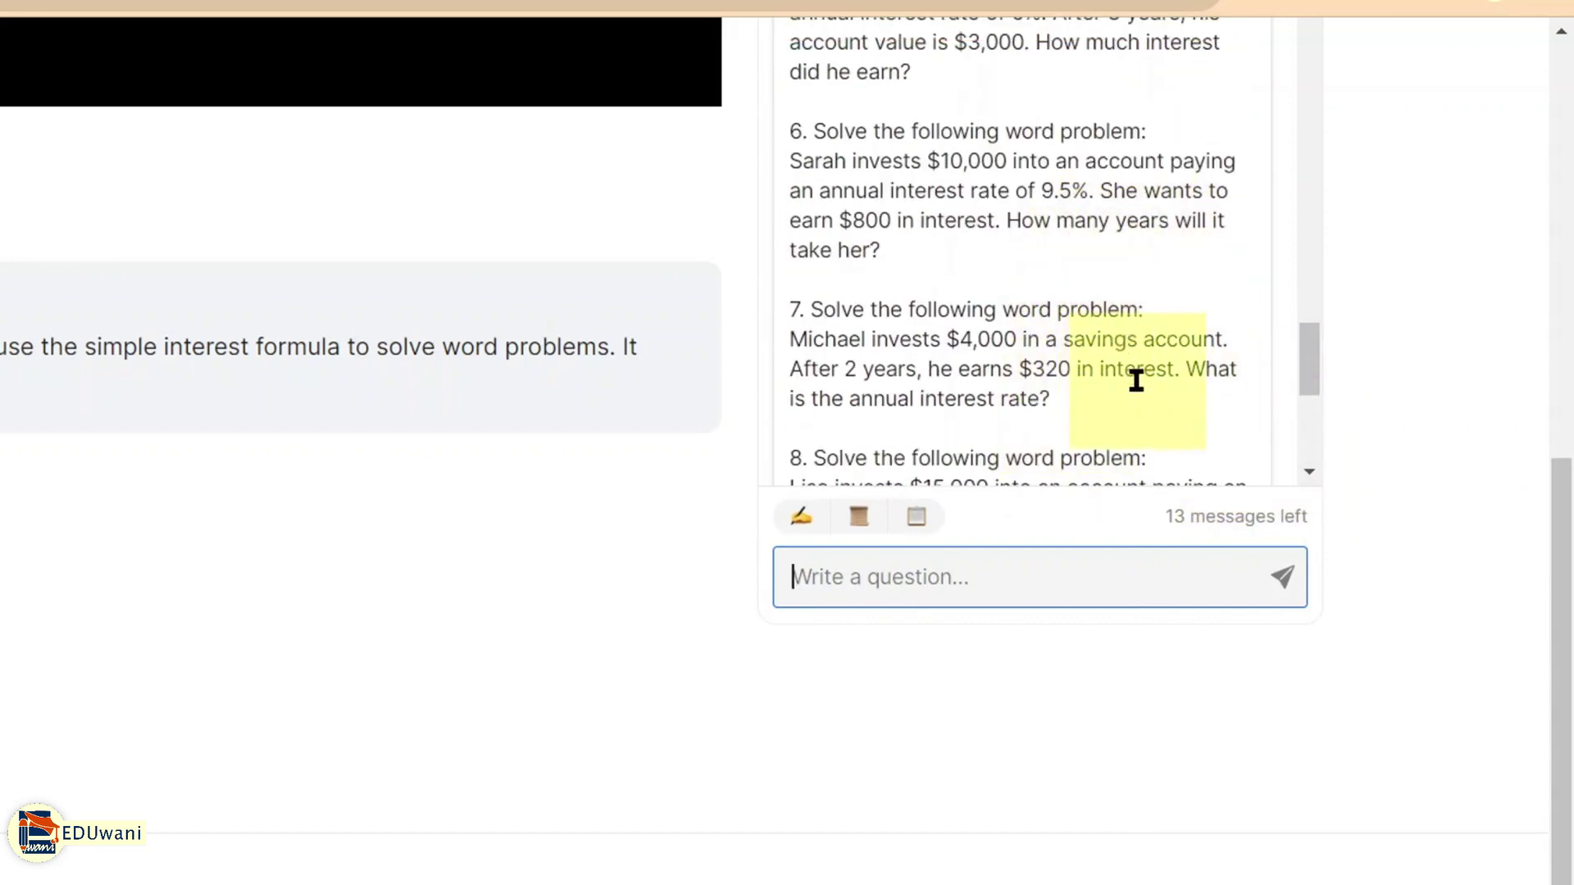
{"action": "scroll", "coordinate": [1174, 369], "scroll_direction": "down", "scroll_amount": 5}
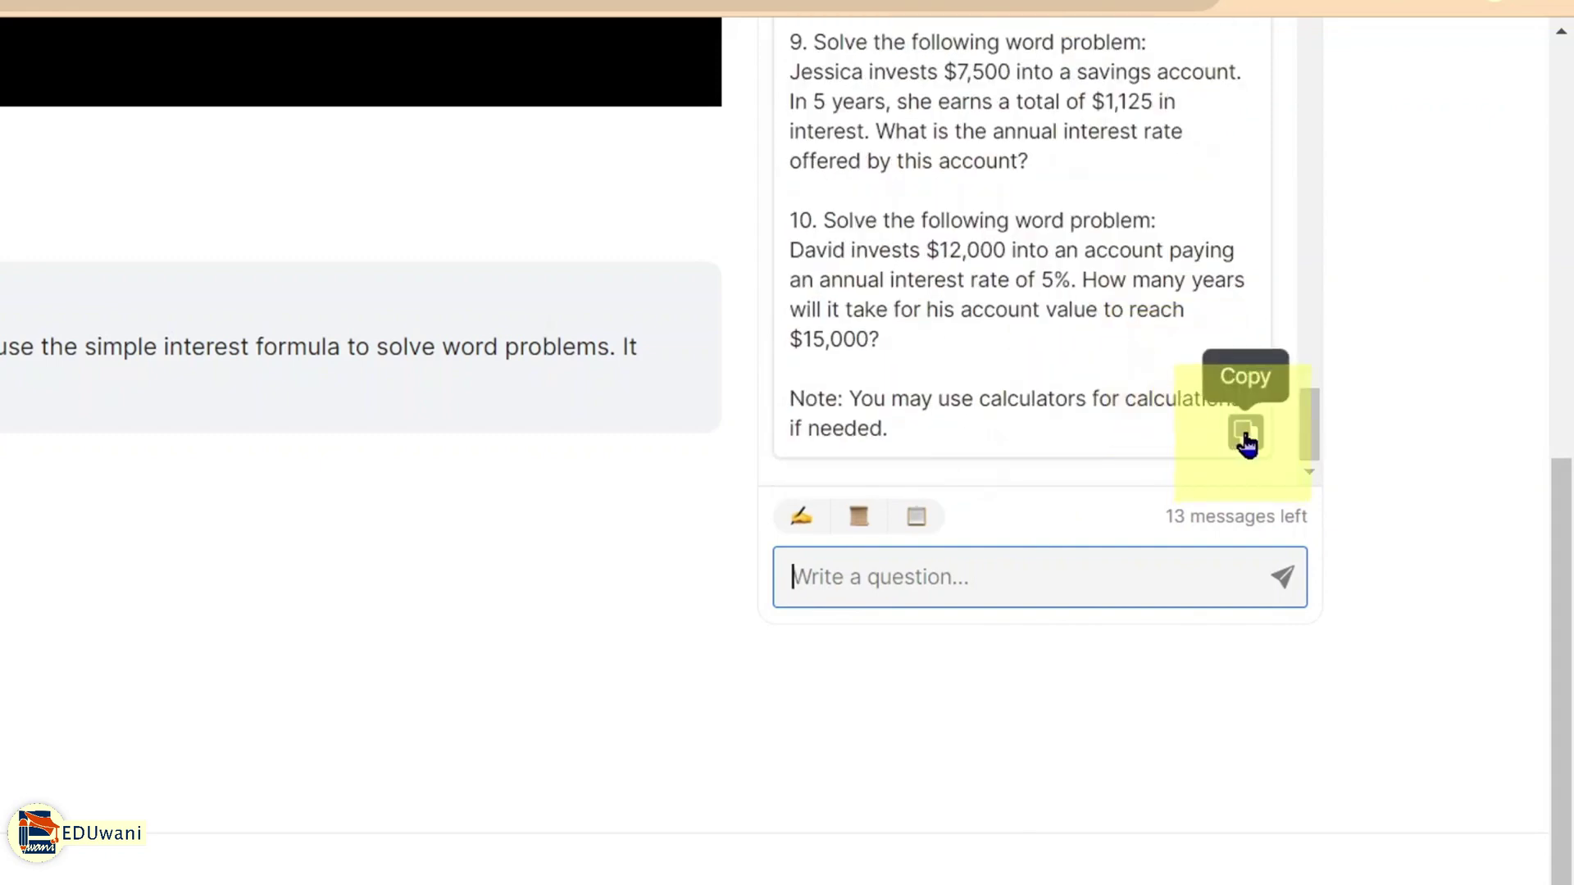
{"action": "left_click", "coordinate": [1246, 434]}
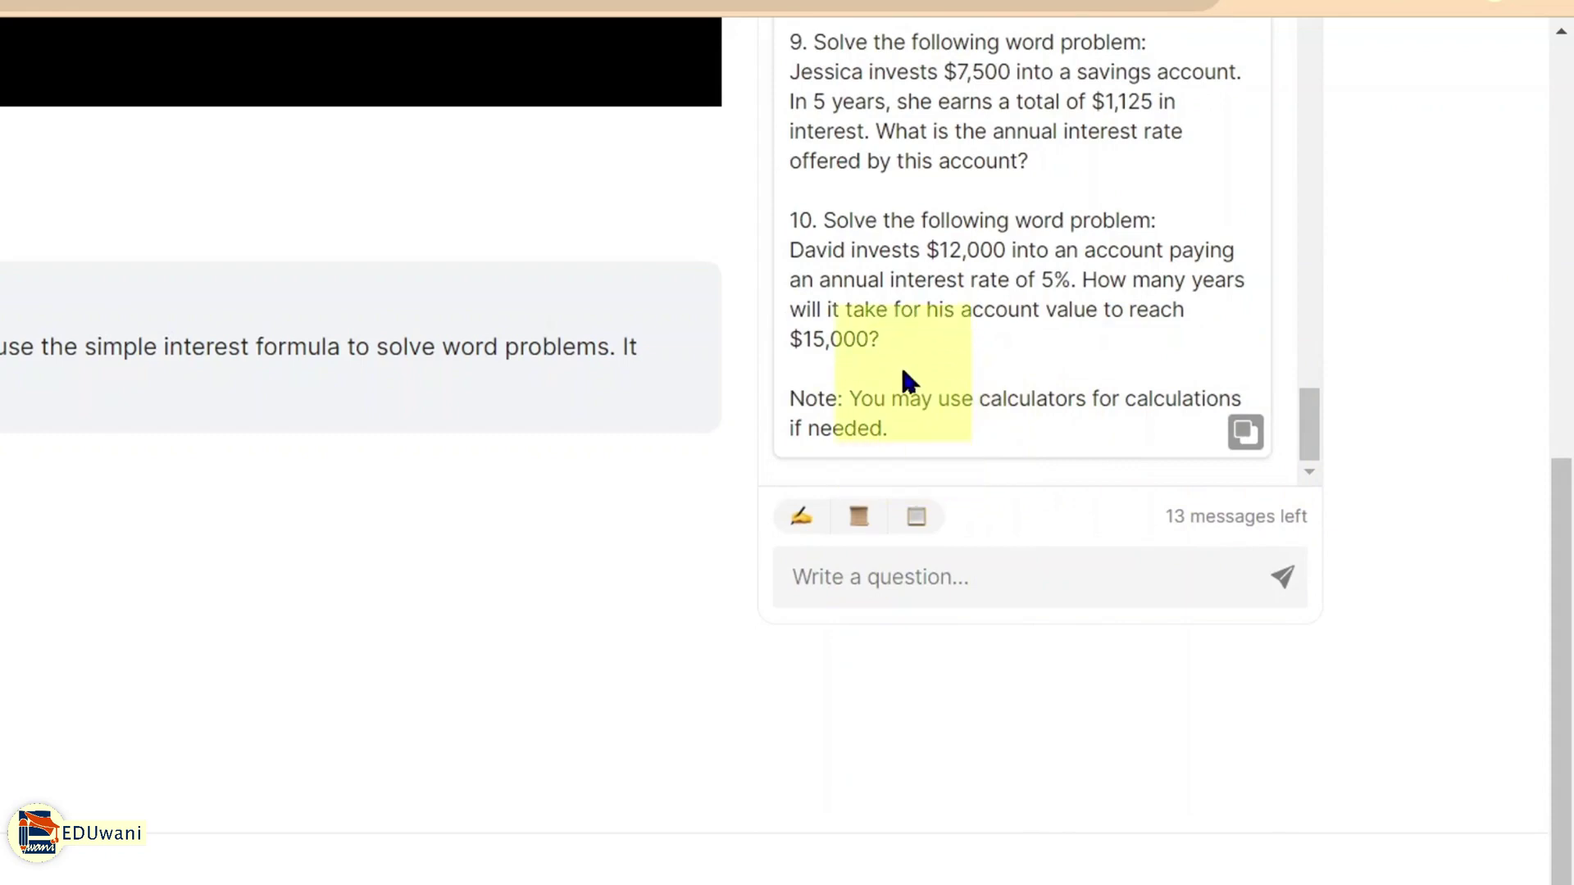
{"action": "left_click_drag", "start_coordinate": [879, 340], "coordinate": [814, 198]}
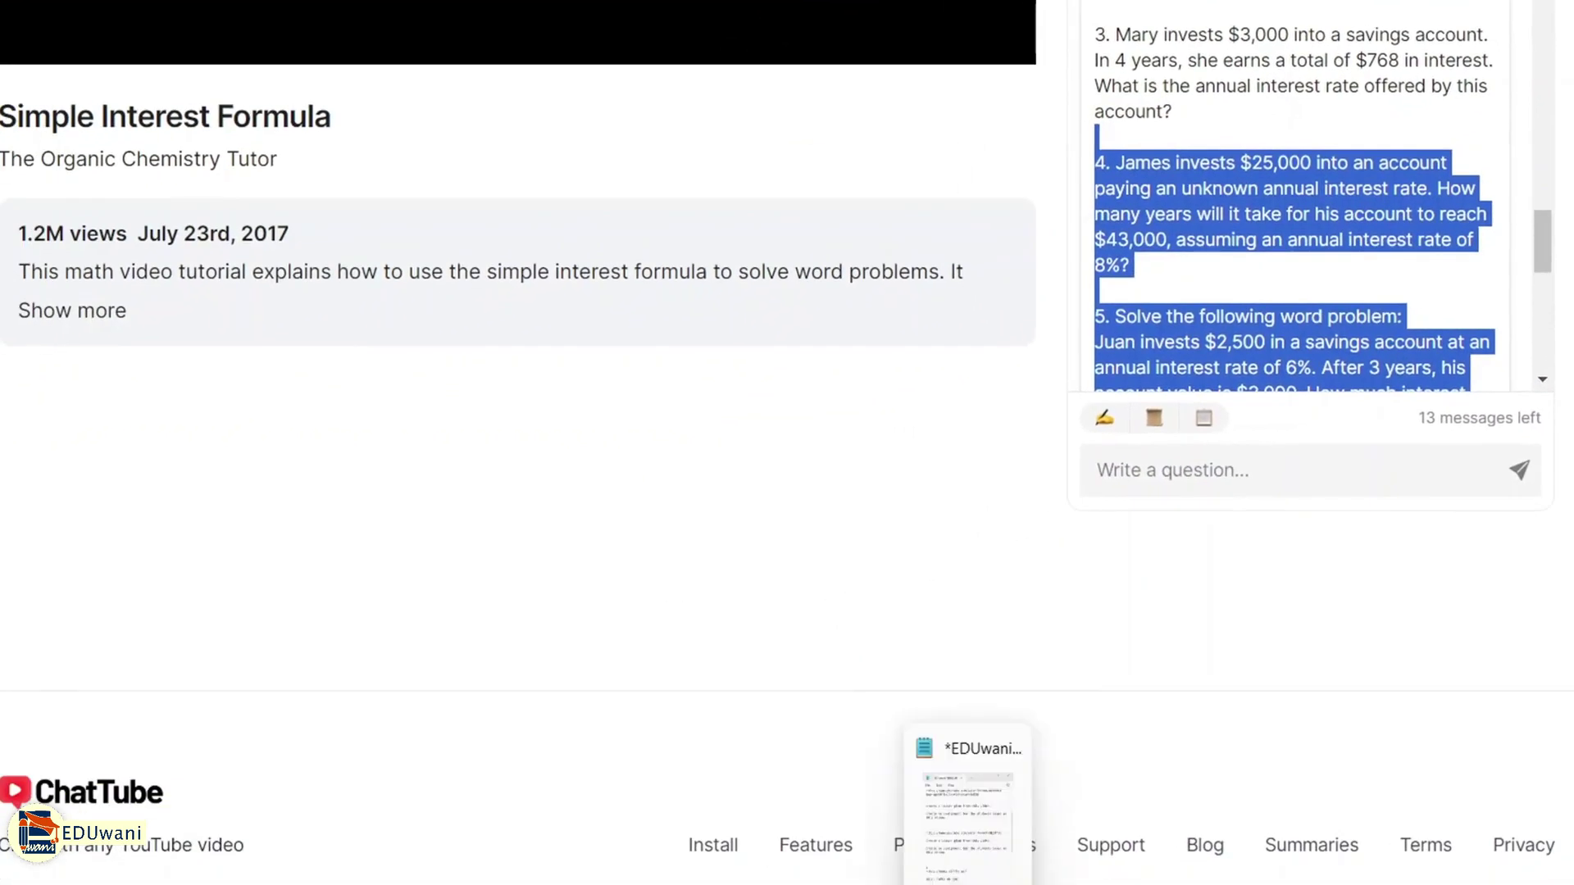
{"action": "left_click", "coordinate": [918, 869]}
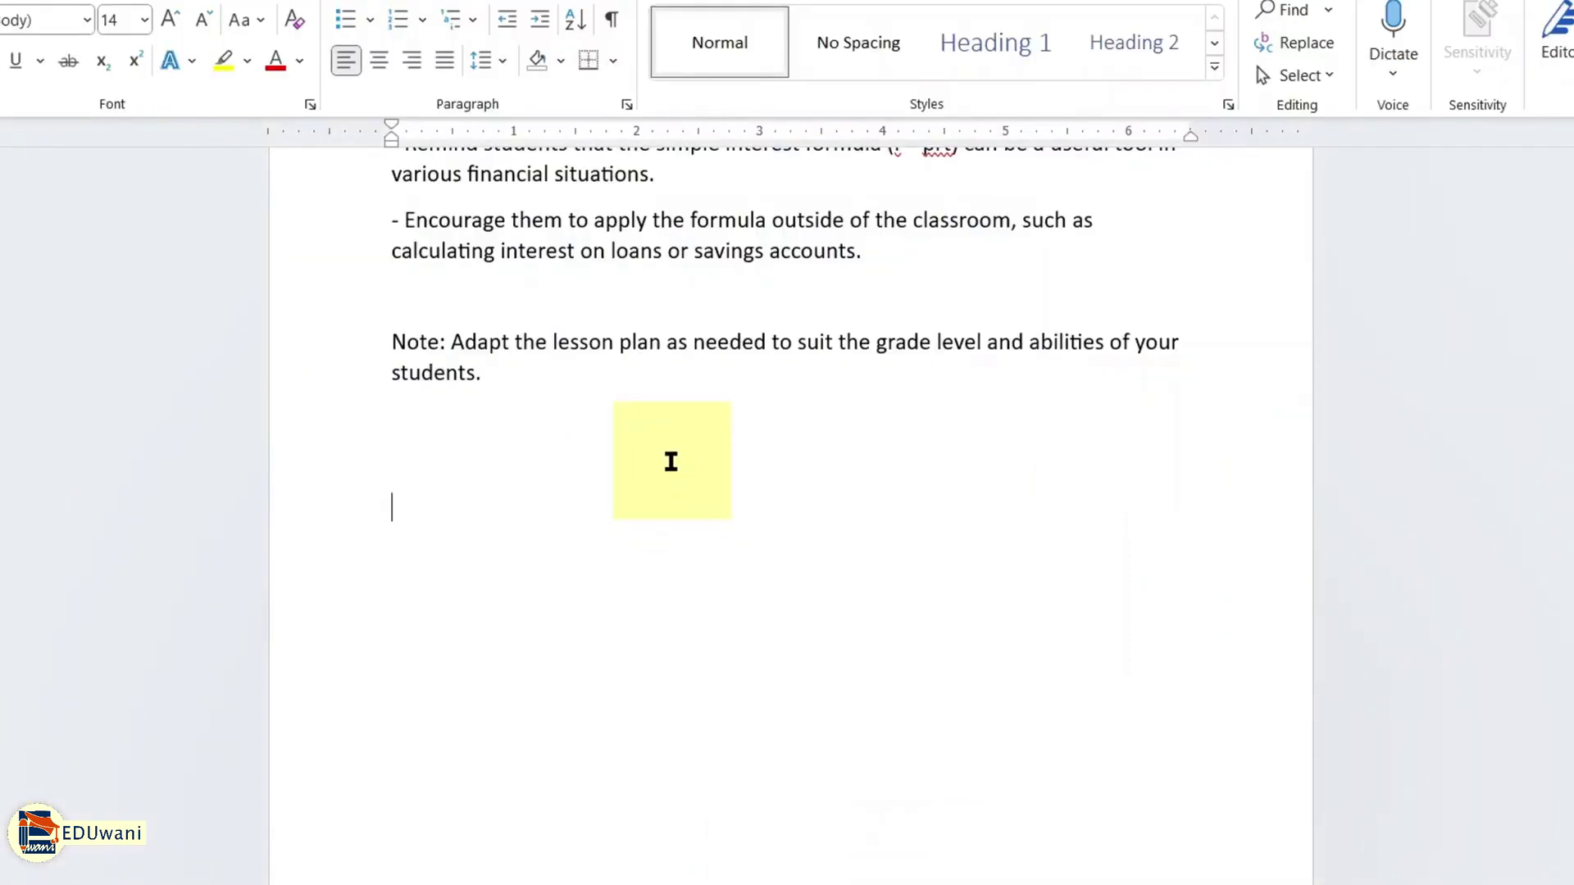
Step: Paste the ten-problem worksheet and calculator note below the lesson plan
{"action": "key", "text": "ctrl+v"}
{"action": "scroll", "coordinate": [799, 500], "scroll_direction": "up", "scroll_amount": 4}
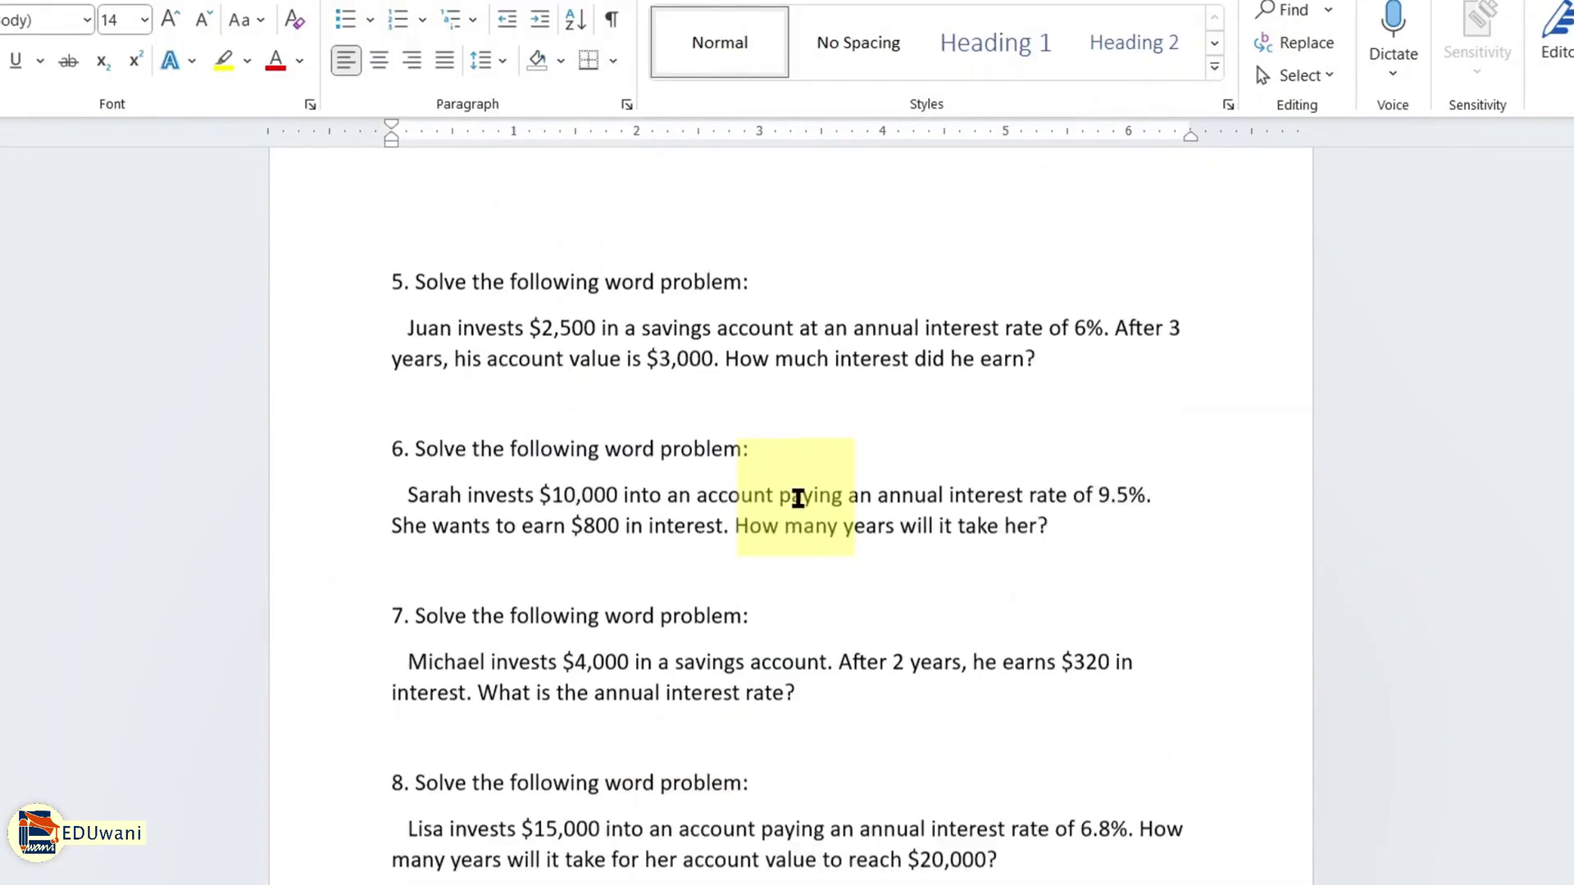
{"action": "scroll", "coordinate": [798, 497], "scroll_direction": "down", "scroll_amount": 5}
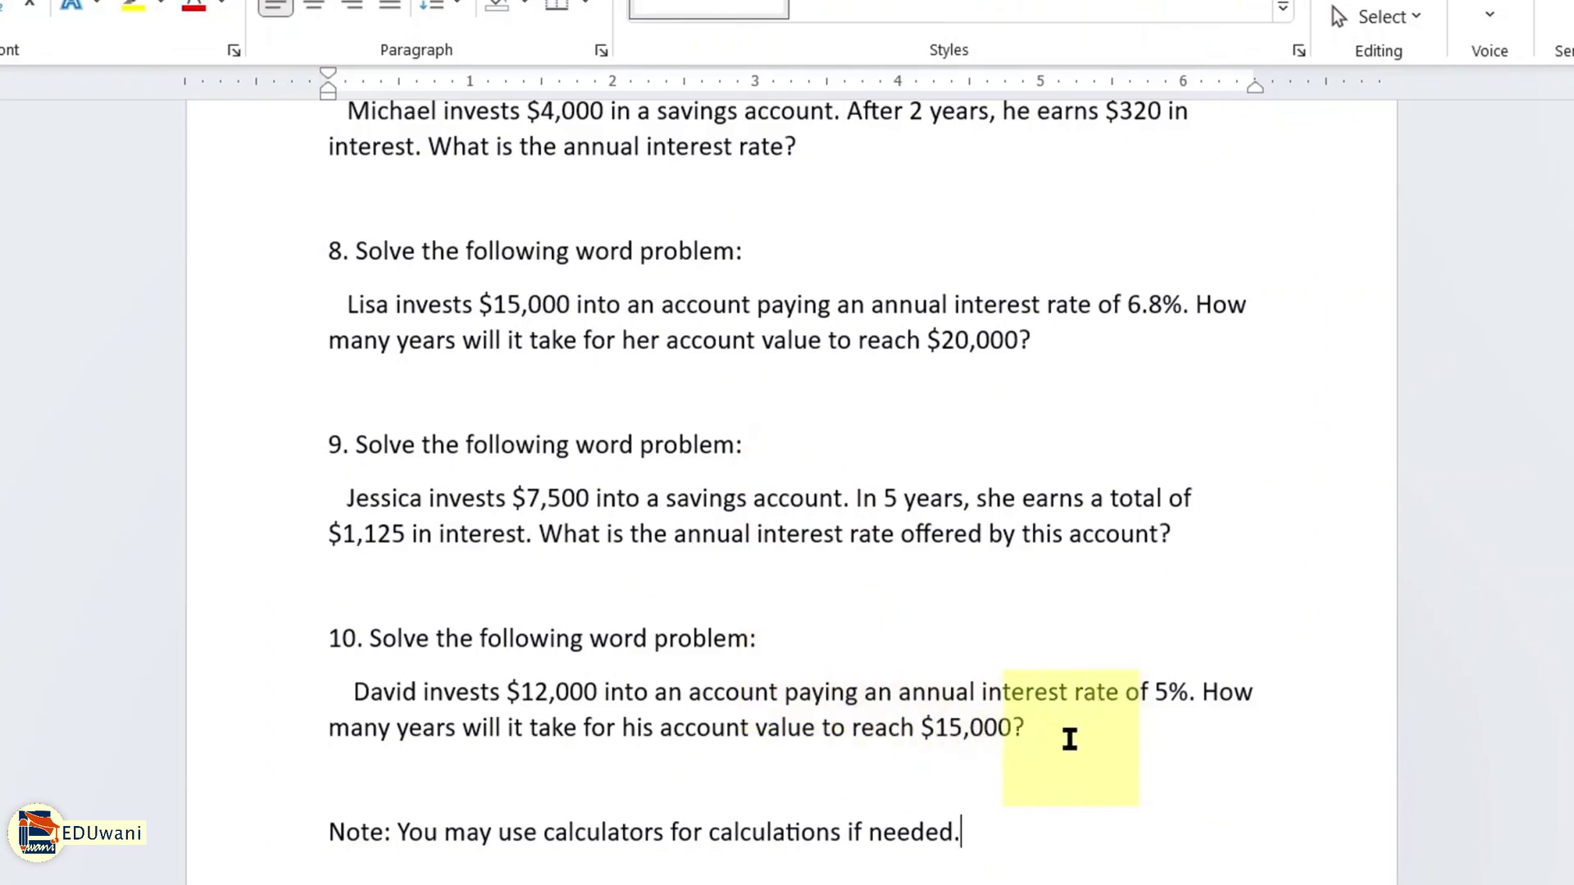
Step: Delete problem 10 and restore it with undo, twice, leaving it in place
{"action": "left_click_drag", "start_coordinate": [1070, 740], "coordinate": [318, 641]}
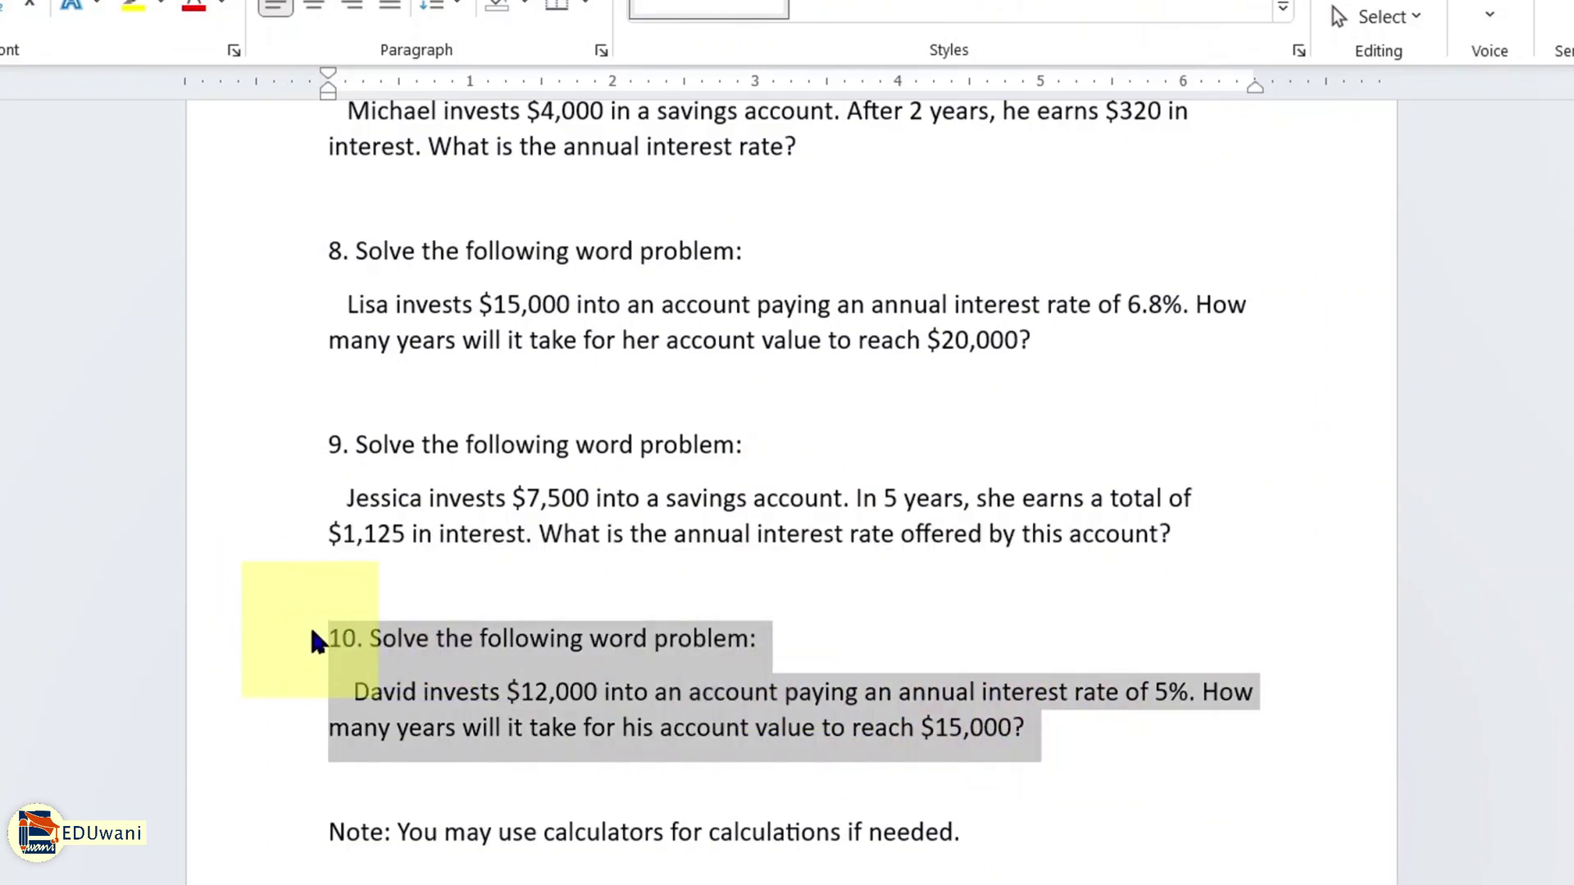
{"action": "key", "text": "Delete"}
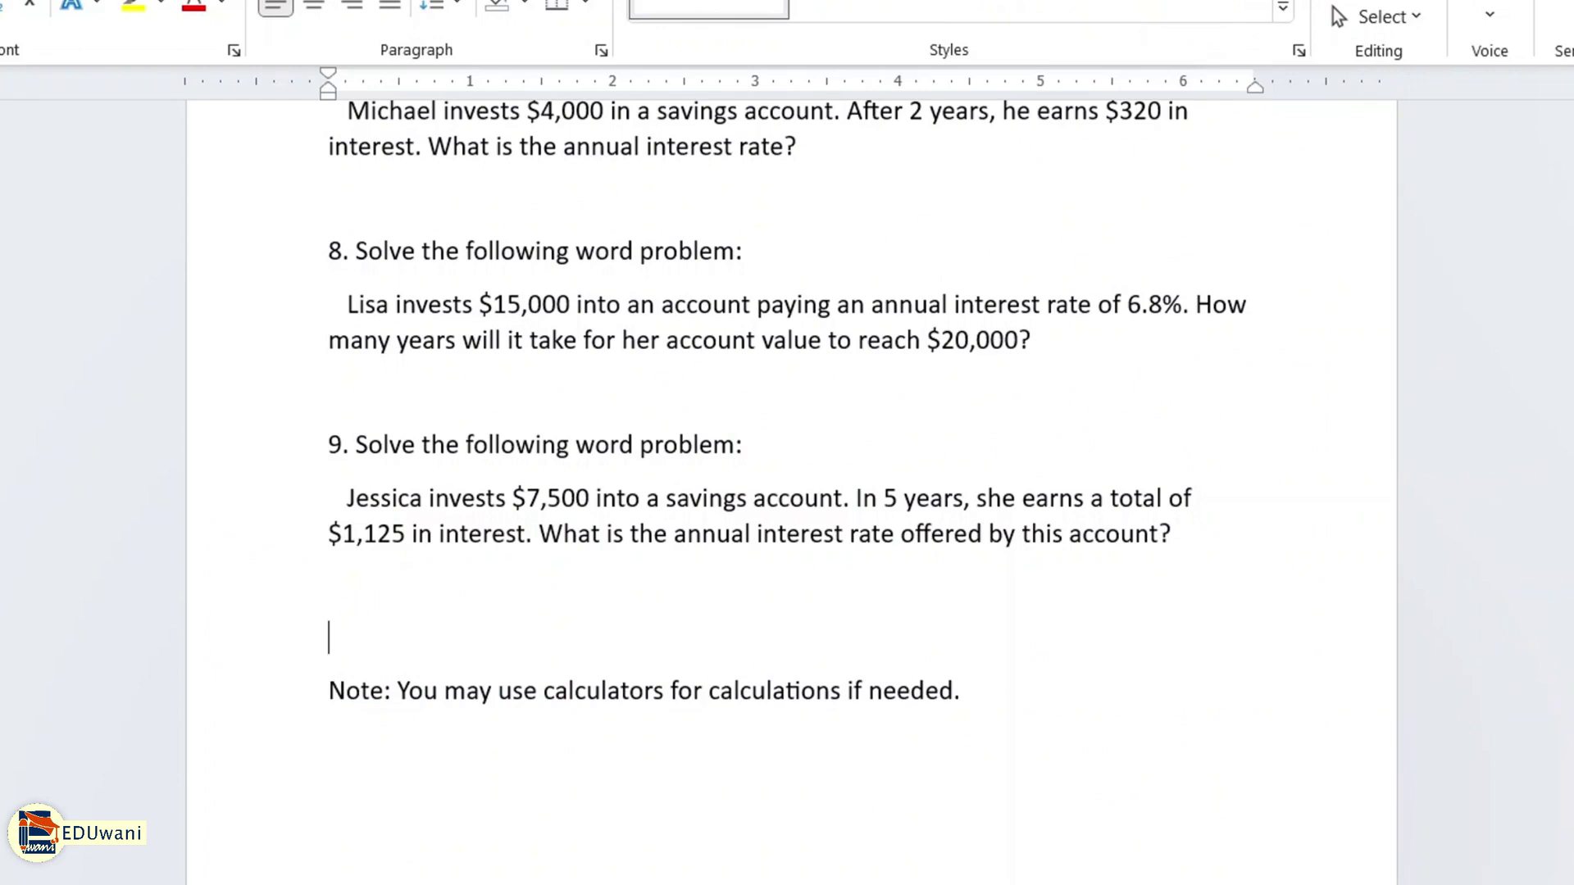
{"action": "key", "text": "ctrl+z"}
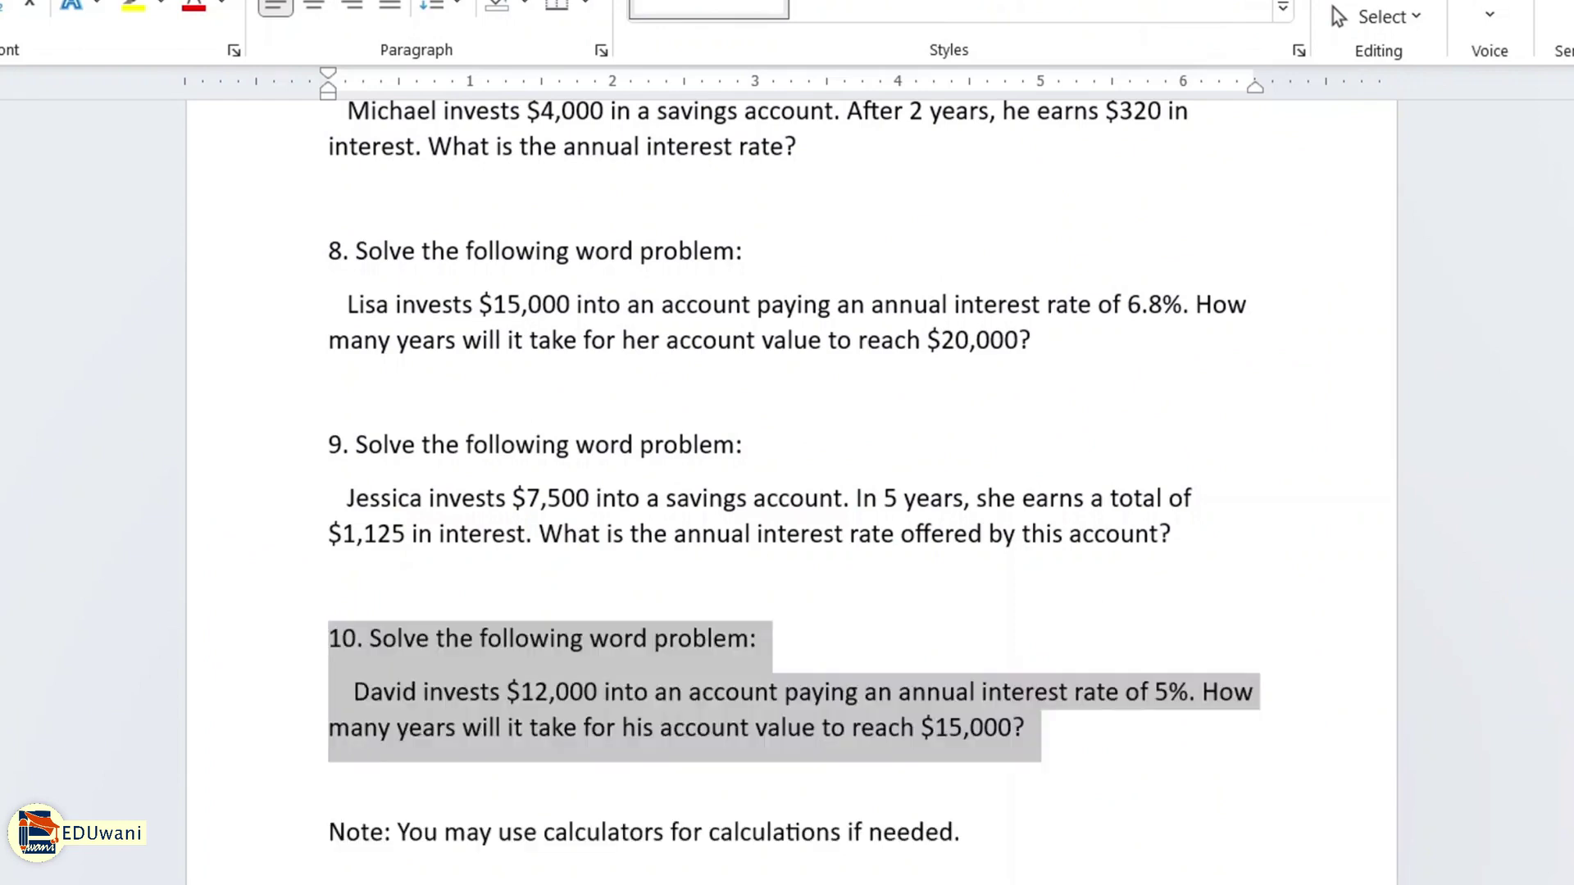
{"action": "key", "text": "Delete"}
{"action": "key", "text": "ctrl+z"}
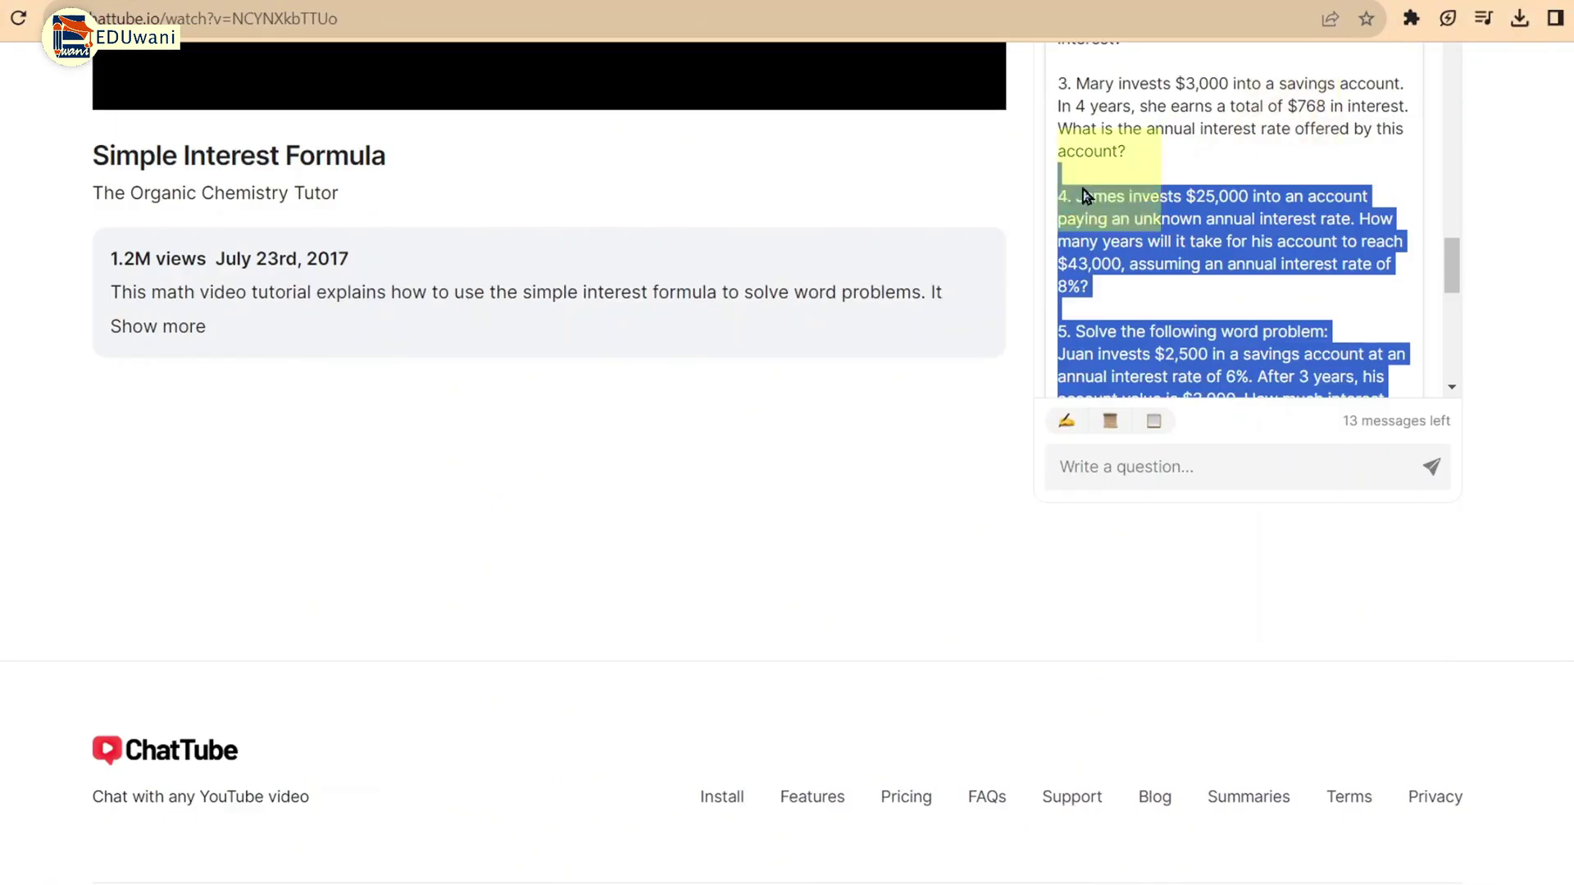
{"action": "scroll", "coordinate": [727, 358], "scroll_direction": "up", "scroll_amount": 6}
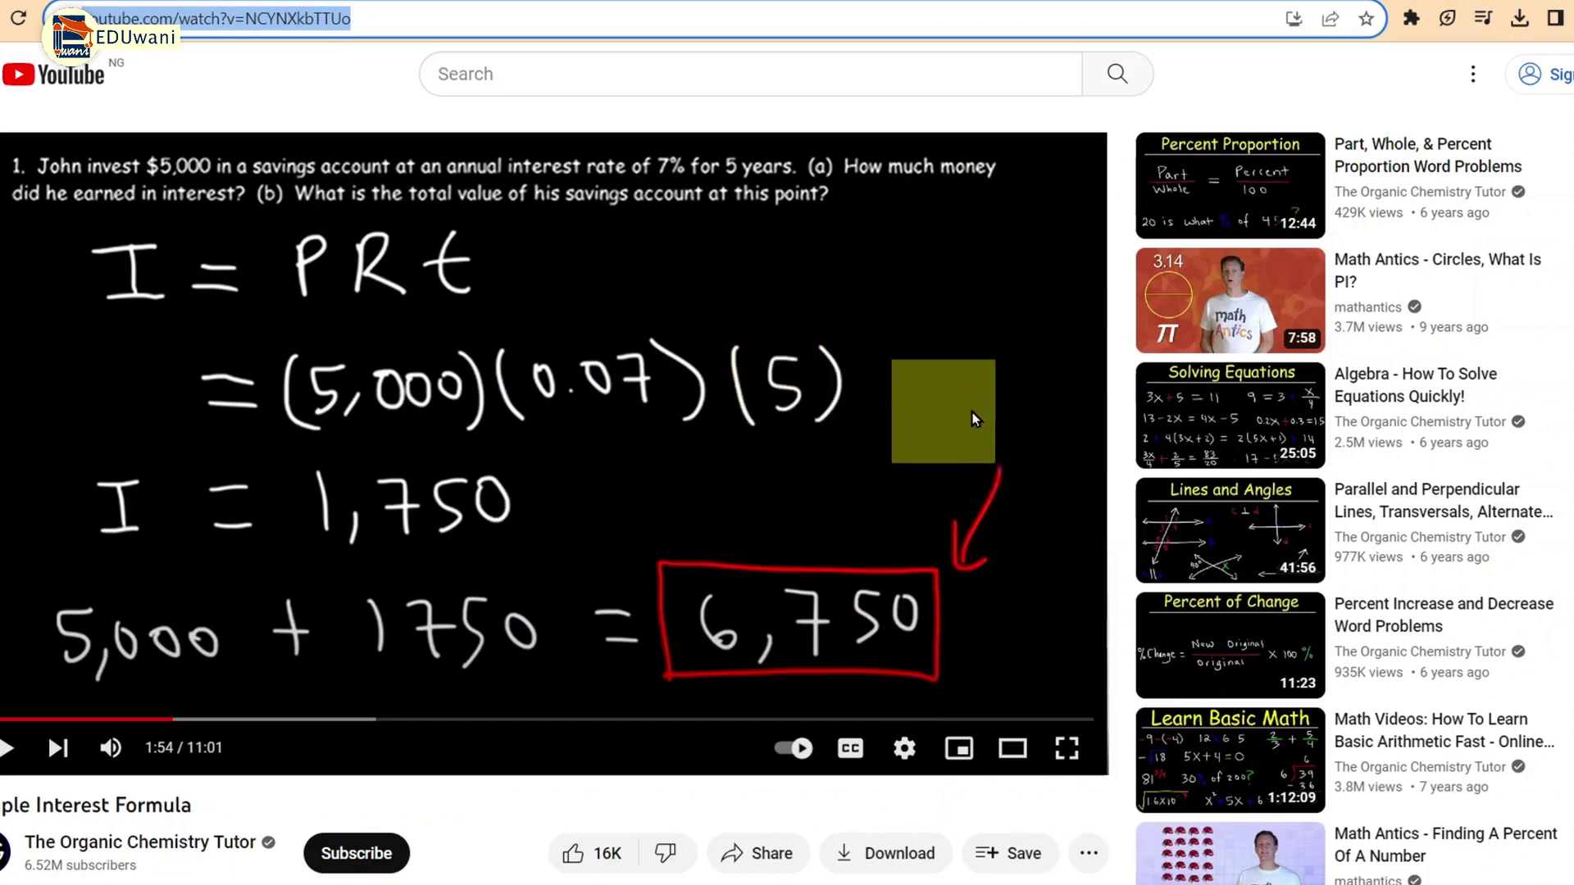
Step: Copy the Simple Interest Formula video's youtu.be link from Share, then close the dialog
{"action": "scroll", "coordinate": [1100, 491], "scroll_direction": "down", "scroll_amount": 4}
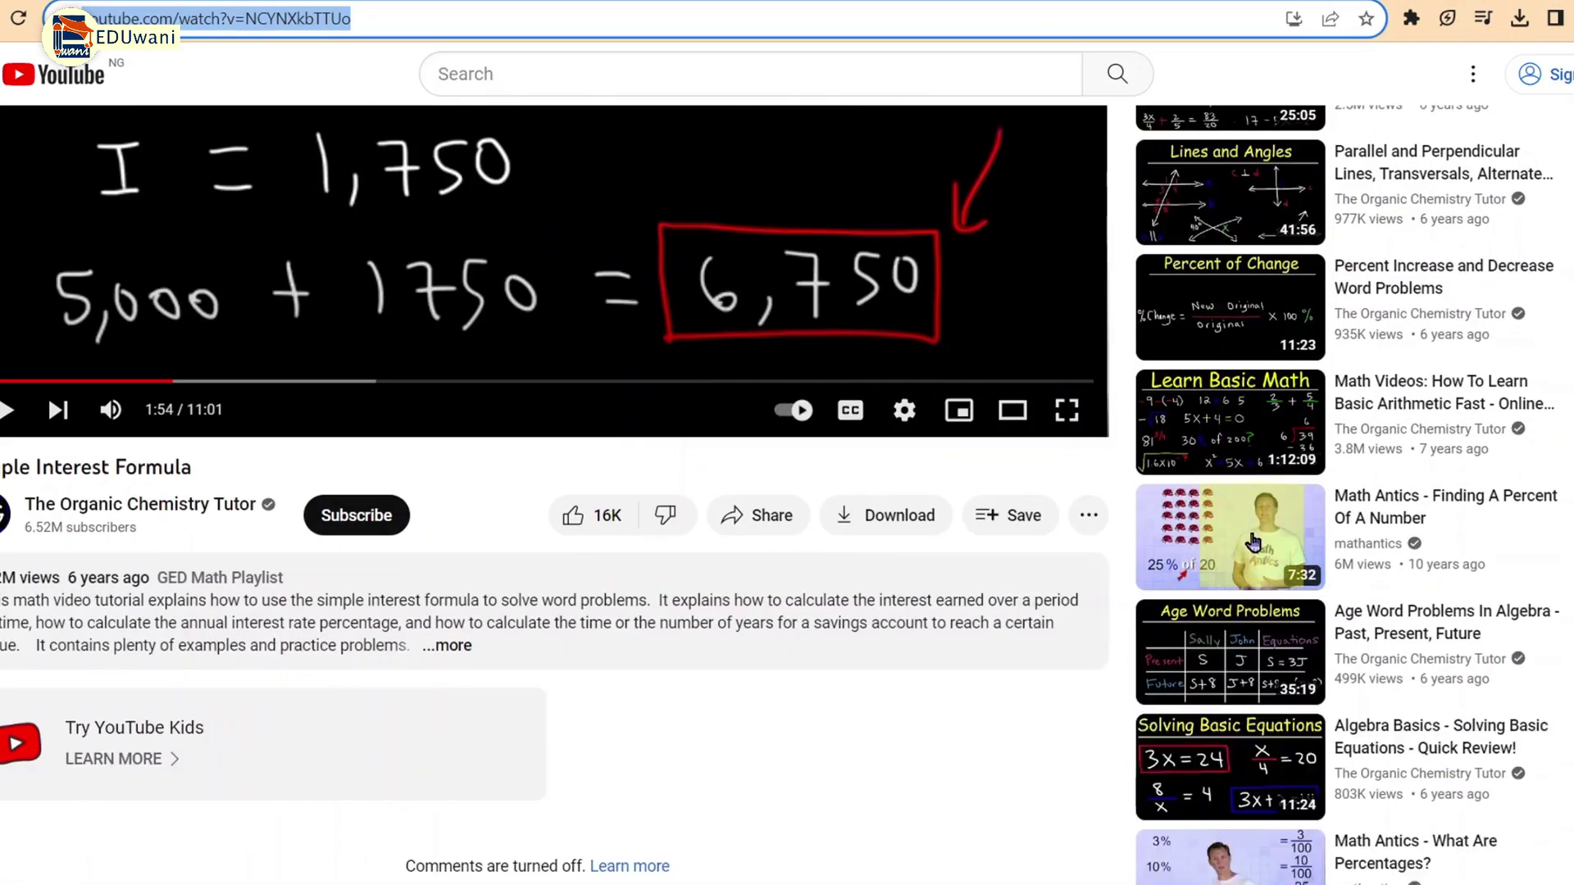
{"action": "right_click", "coordinate": [1221, 265]}
{"action": "key", "text": "Escape"}
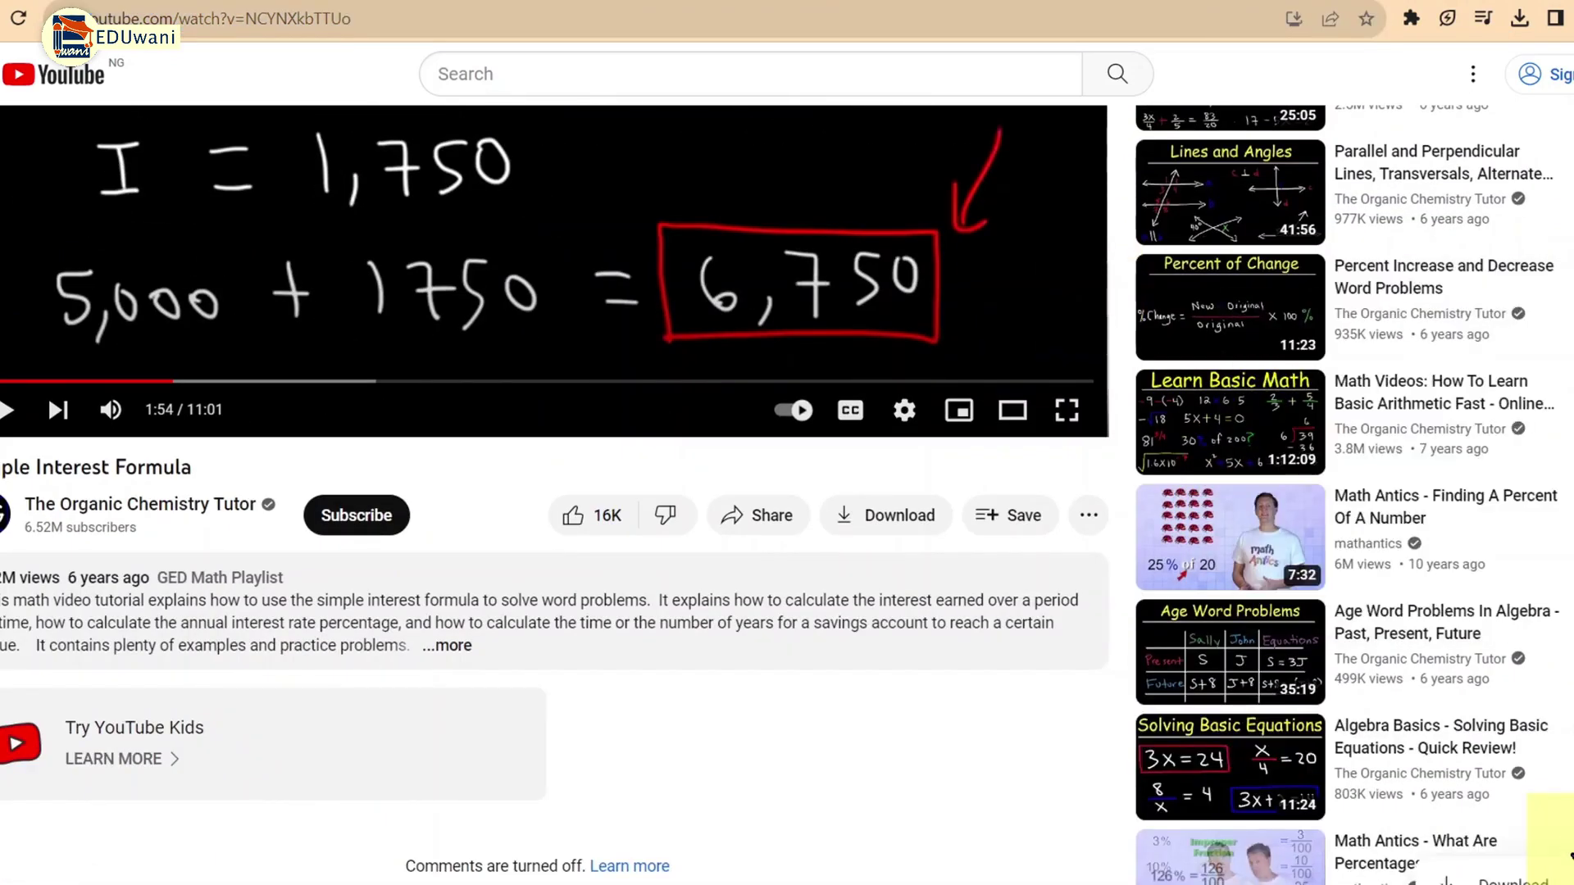
{"action": "right_click", "coordinate": [1567, 854]}
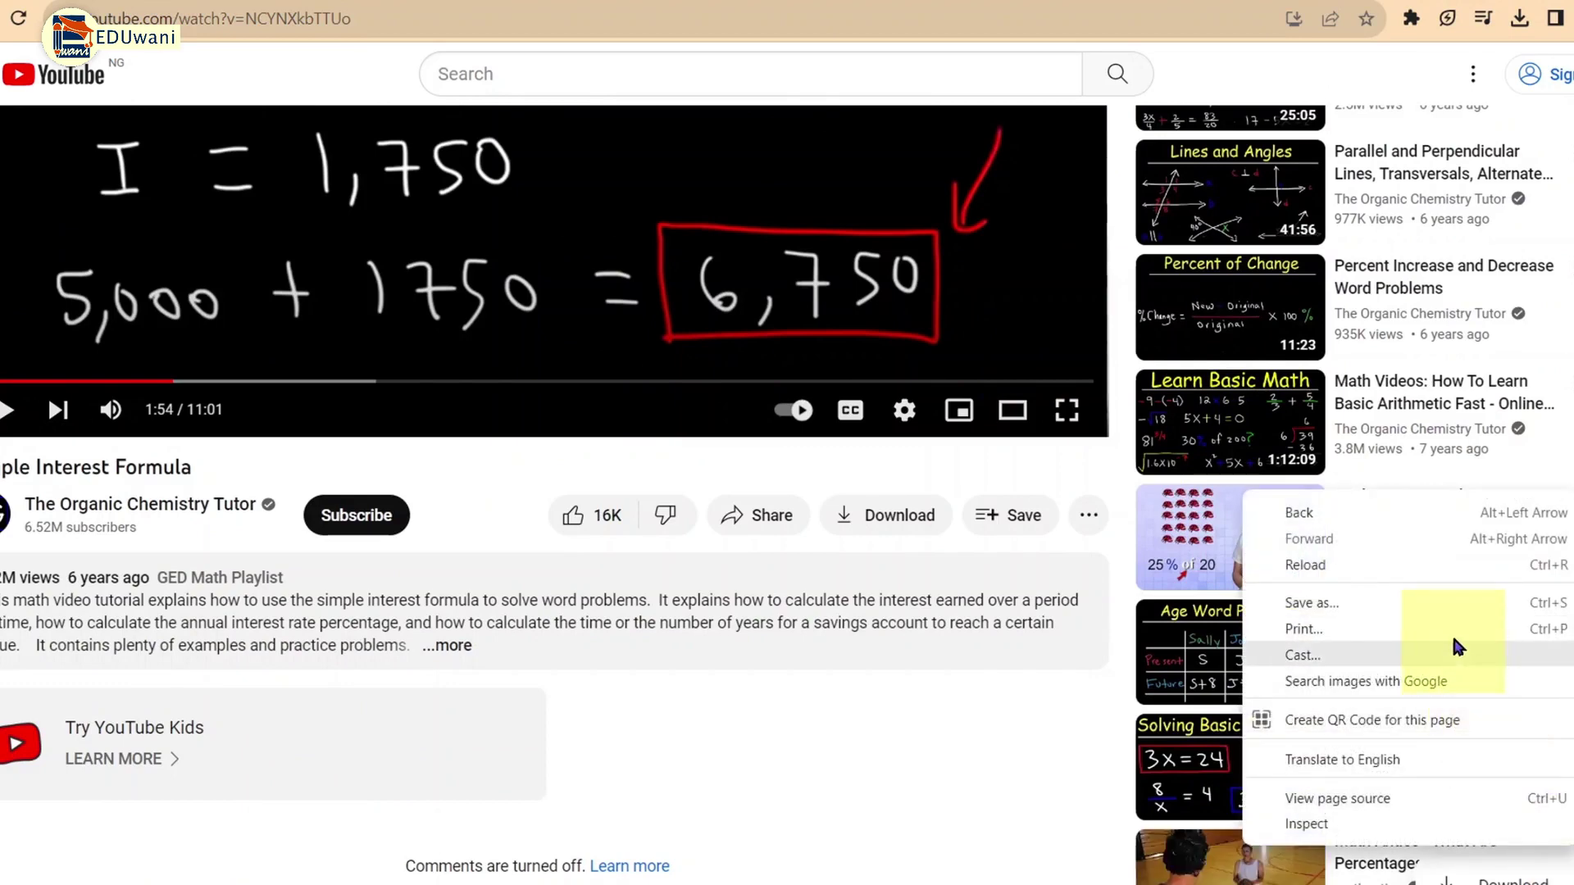
{"action": "scroll", "coordinate": [1378, 672], "scroll_direction": "down", "scroll_amount": 1}
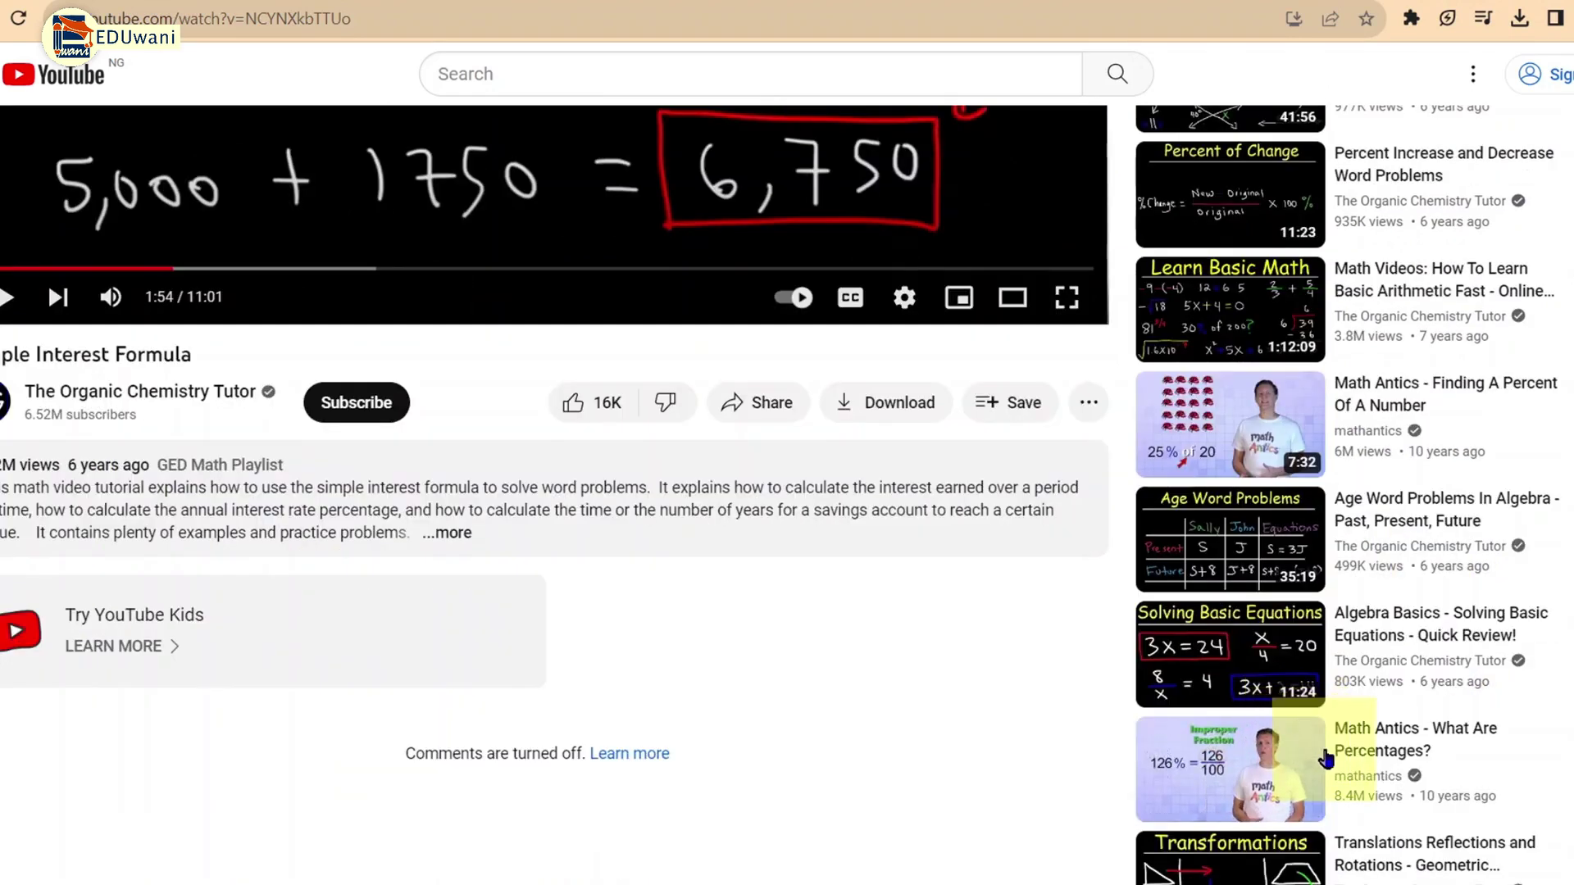
{"action": "right_click", "coordinate": [1326, 758]}
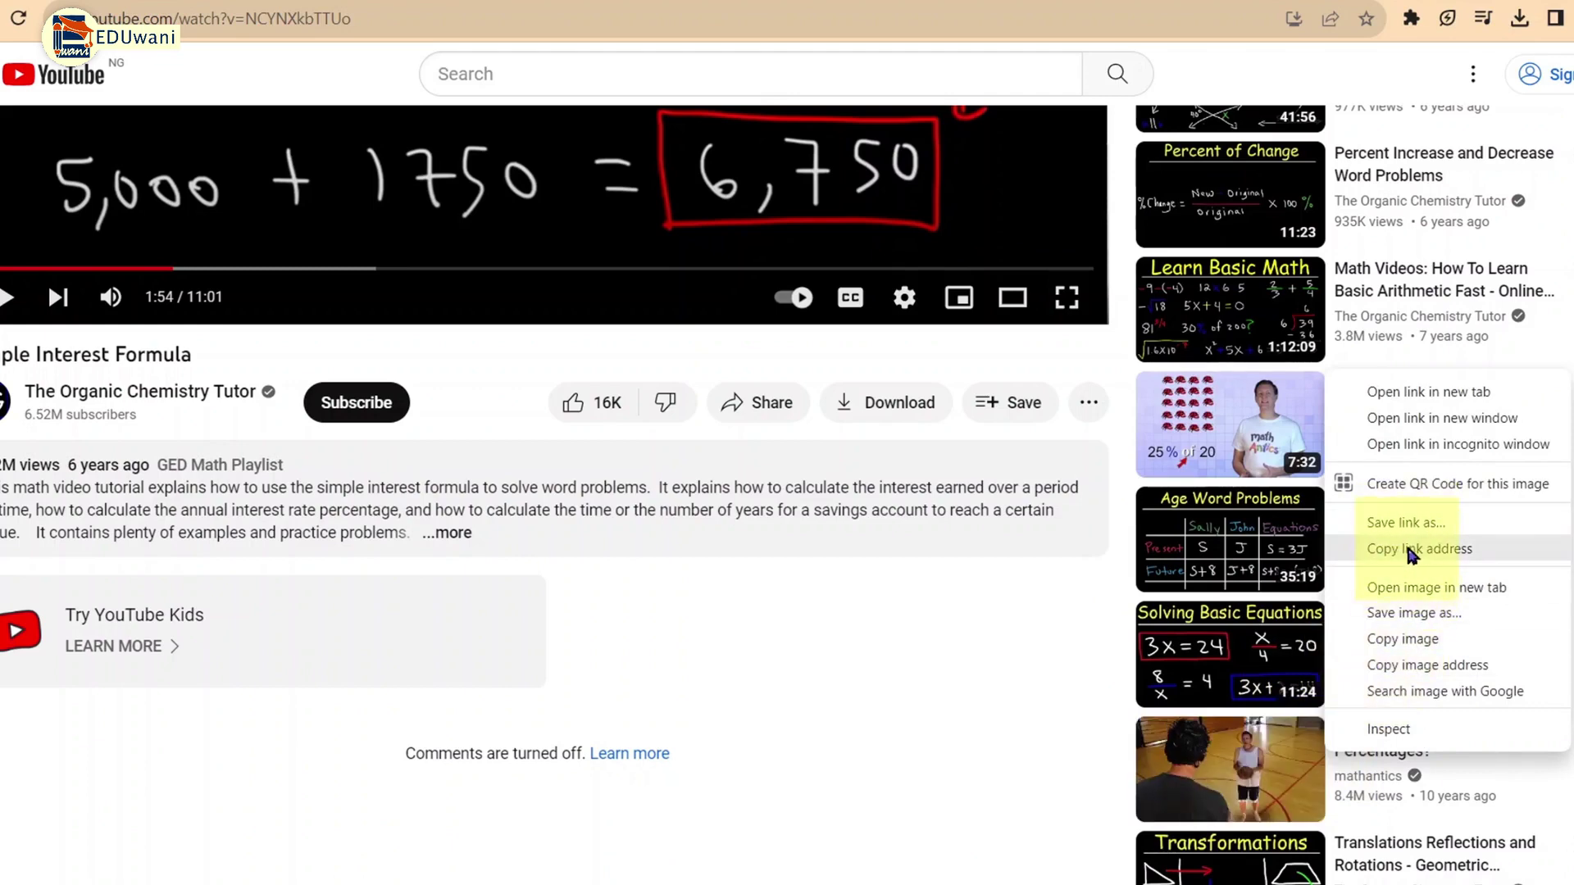
{"action": "left_click", "coordinate": [739, 410]}
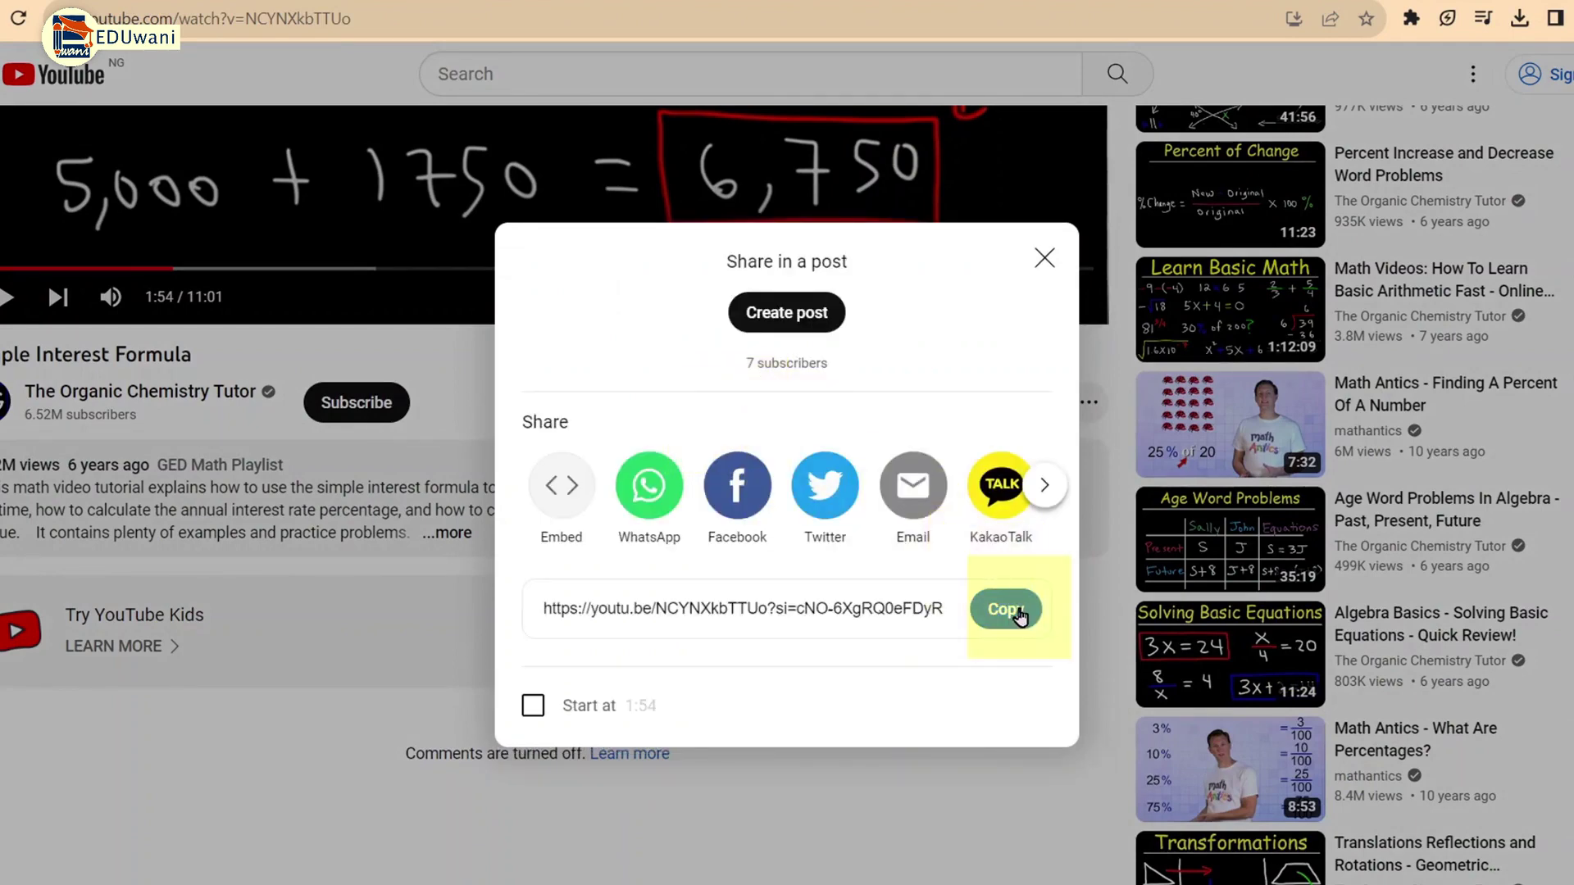
{"action": "left_click", "coordinate": [1006, 610]}
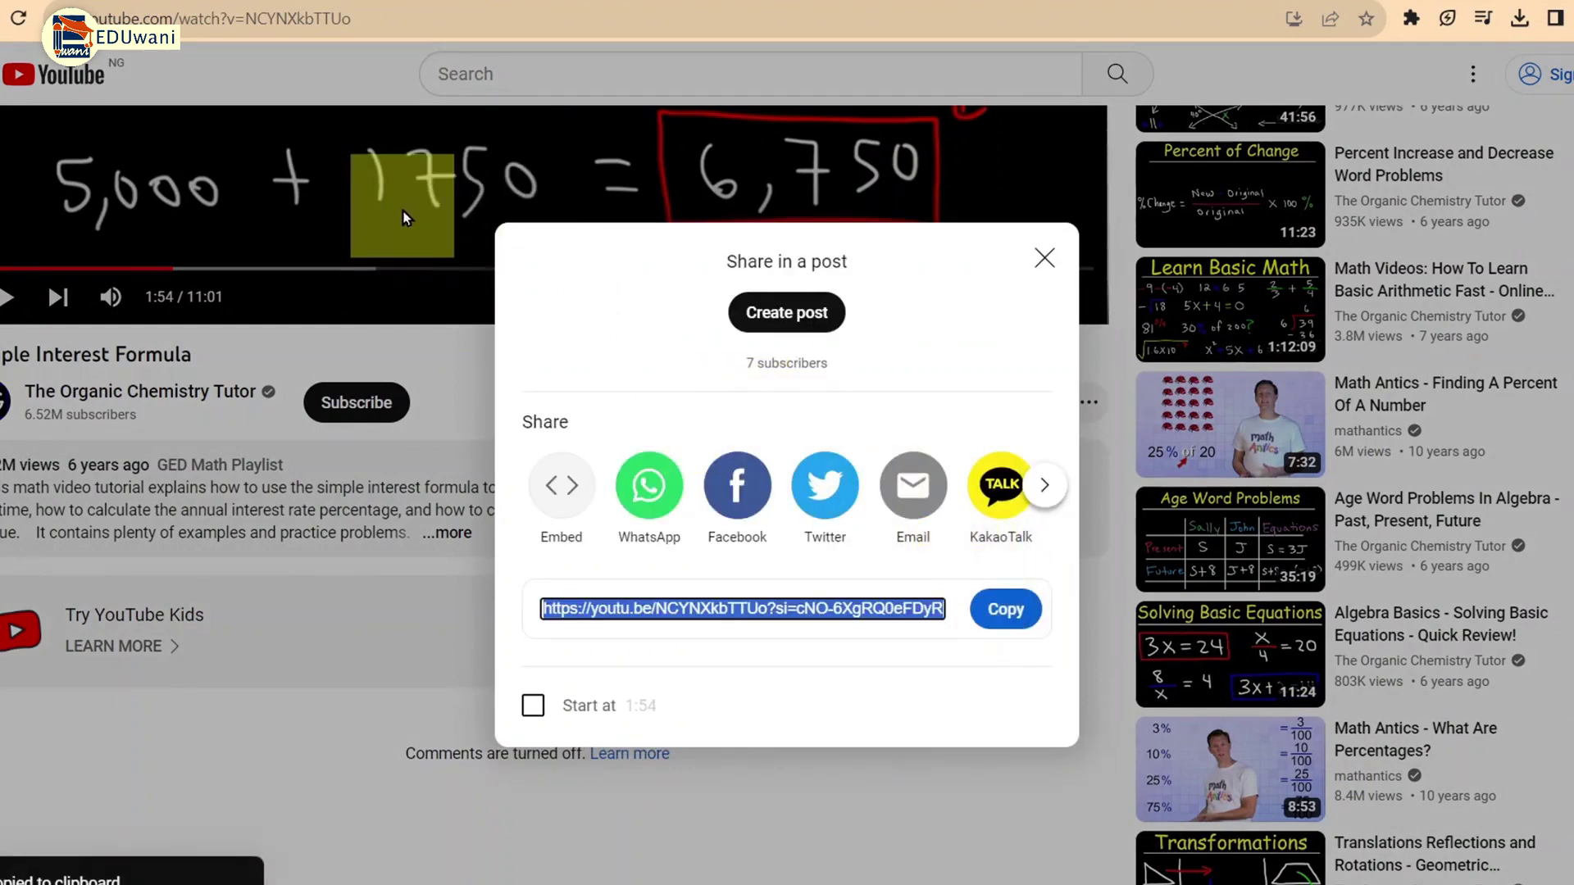
{"action": "scroll", "coordinate": [1339, 521], "scroll_direction": "down", "scroll_amount": 2}
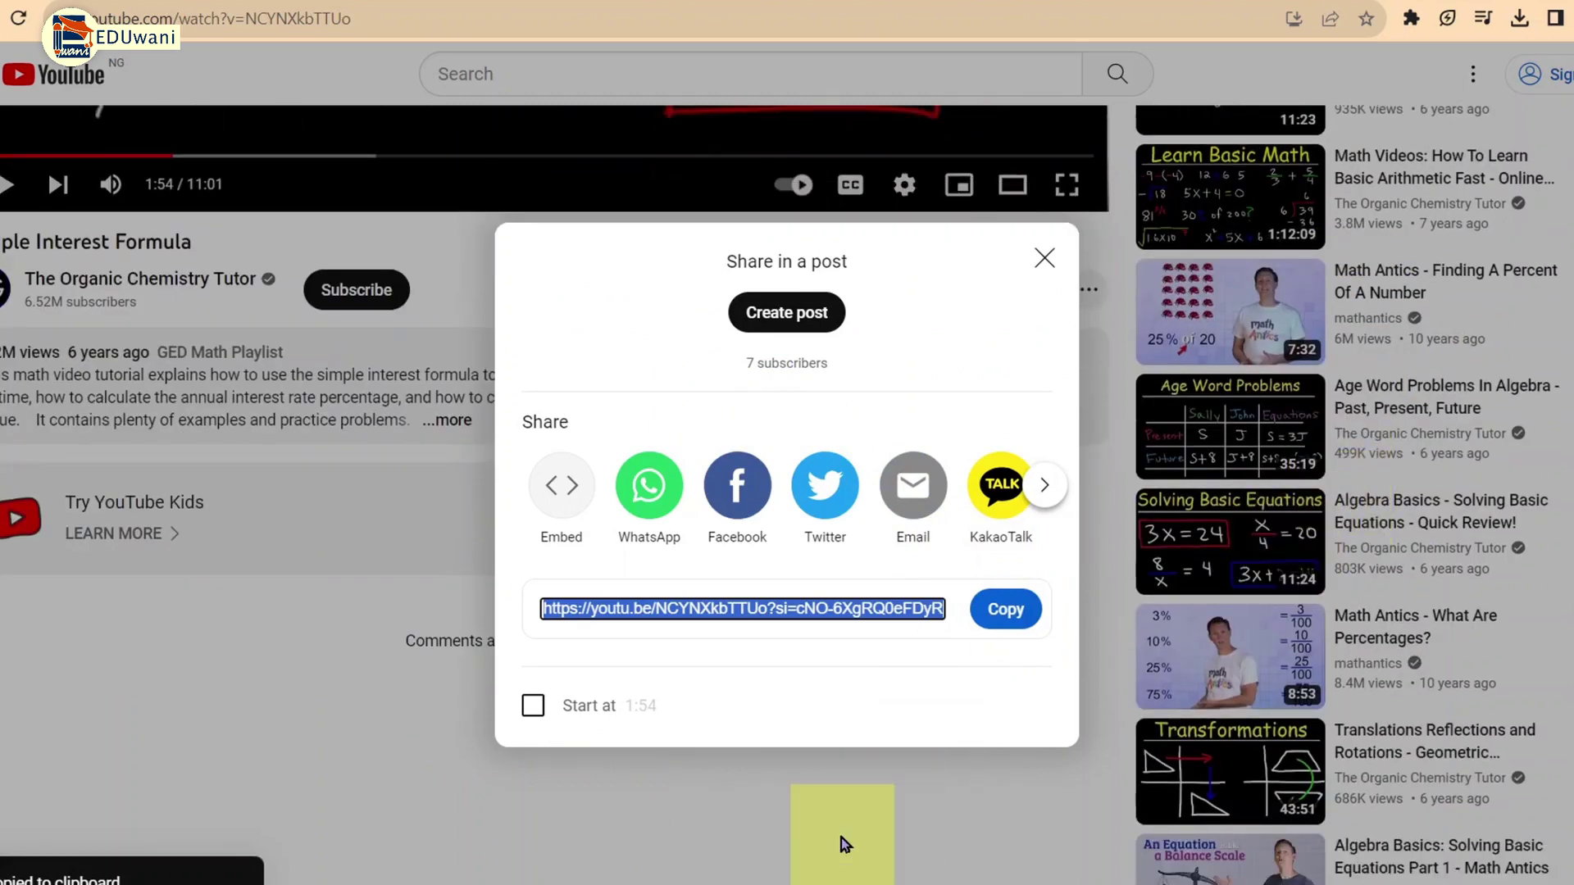
{"action": "left_click", "coordinate": [839, 811]}
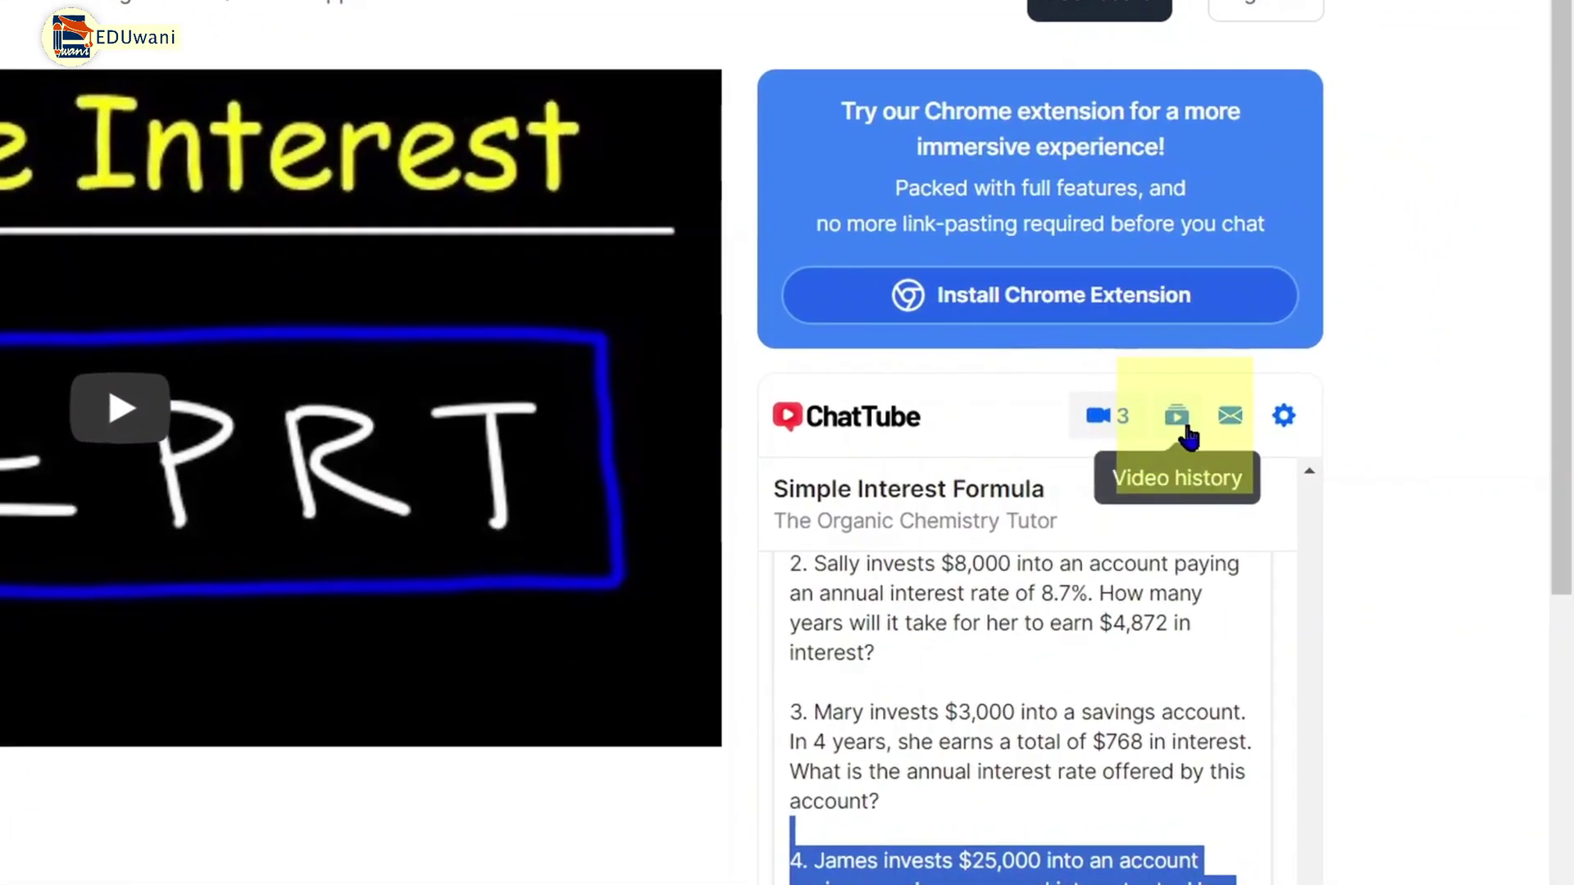
{"action": "left_click", "coordinate": [1174, 418]}
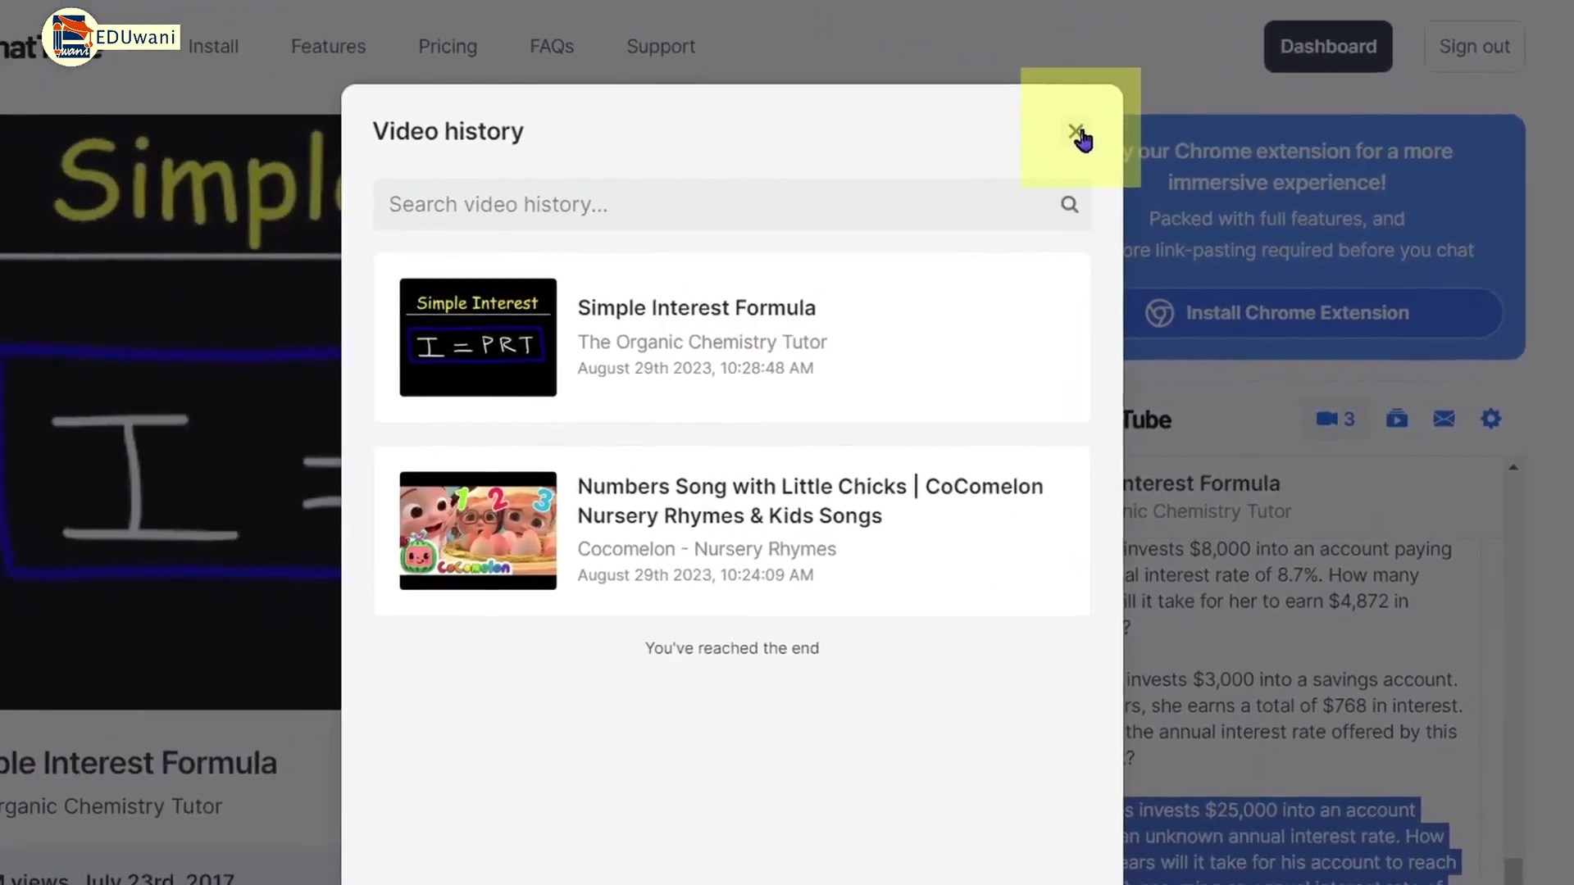
{"action": "left_click", "coordinate": [812, 88]}
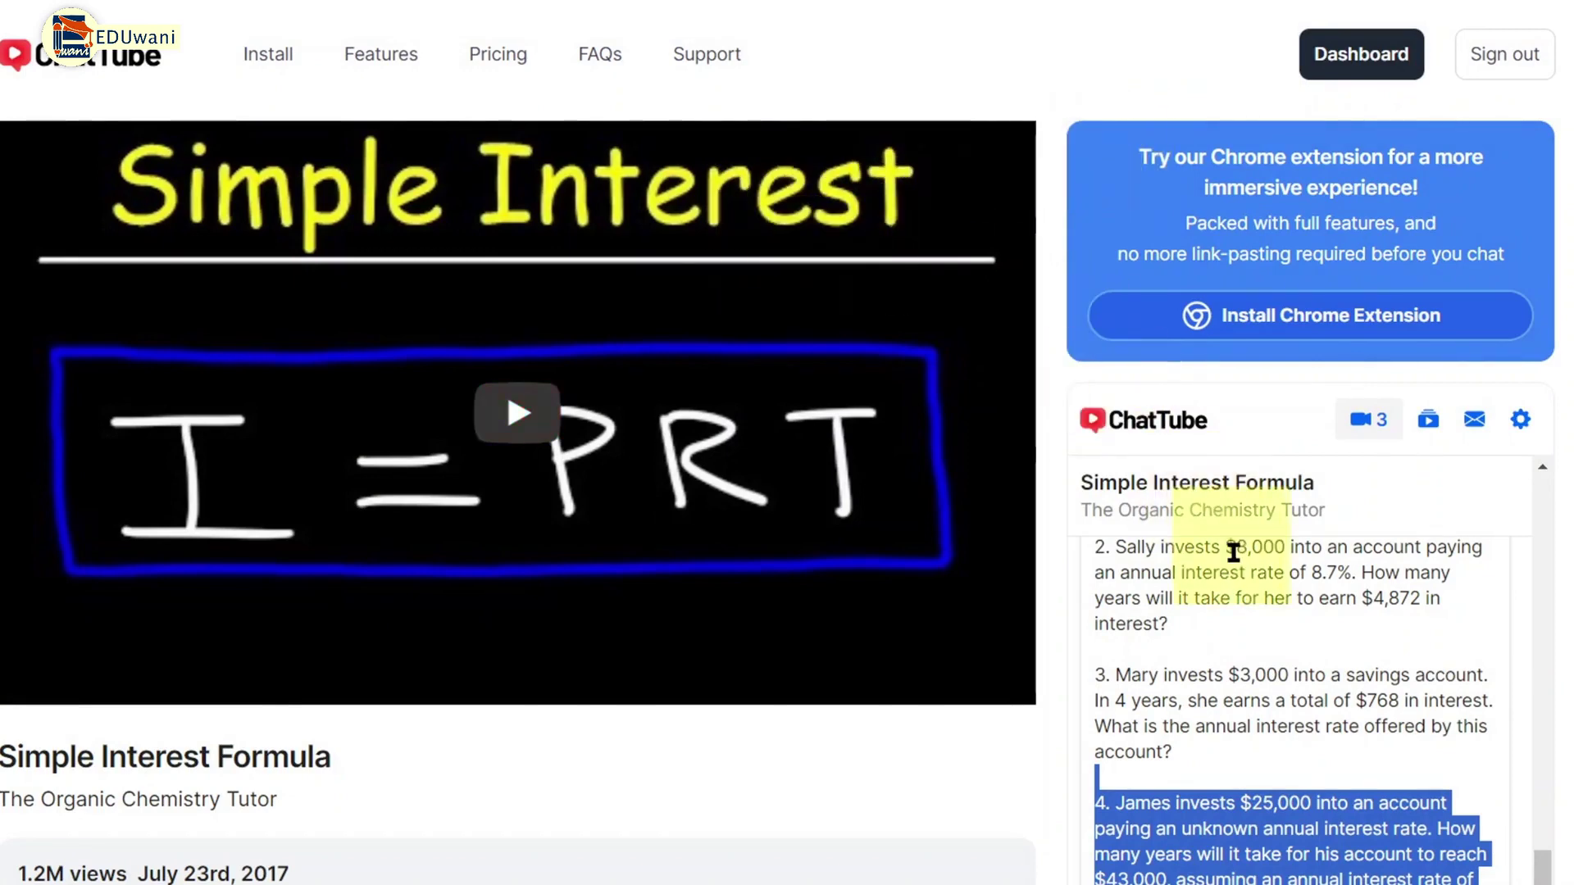
{"action": "scroll", "coordinate": [1278, 732], "scroll_direction": "down", "scroll_amount": 10}
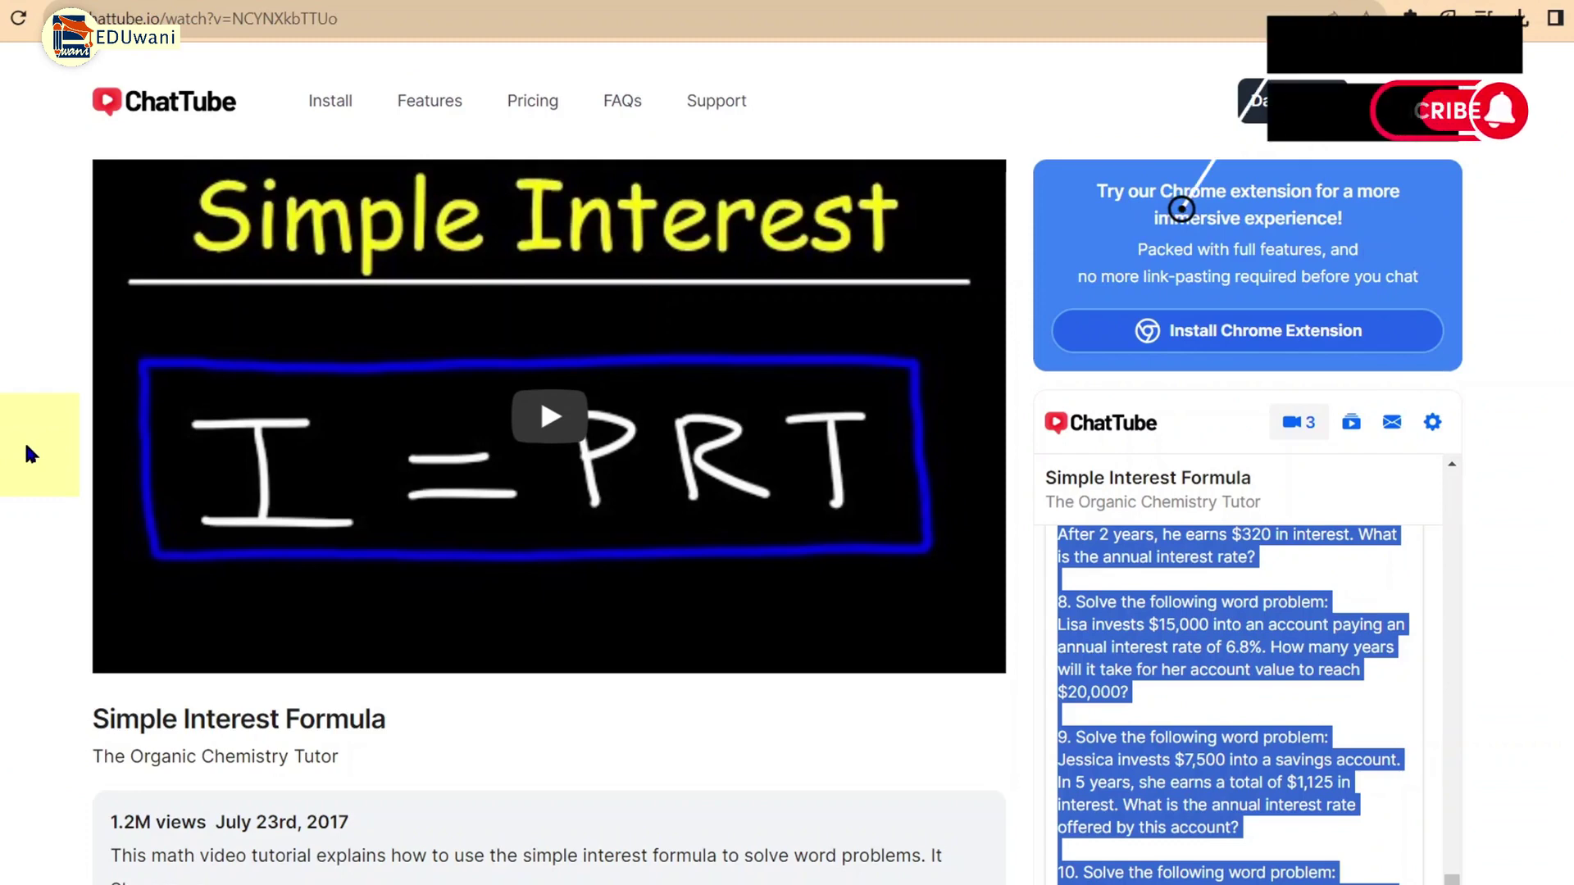
{"action": "left_click", "coordinate": [1182, 209]}
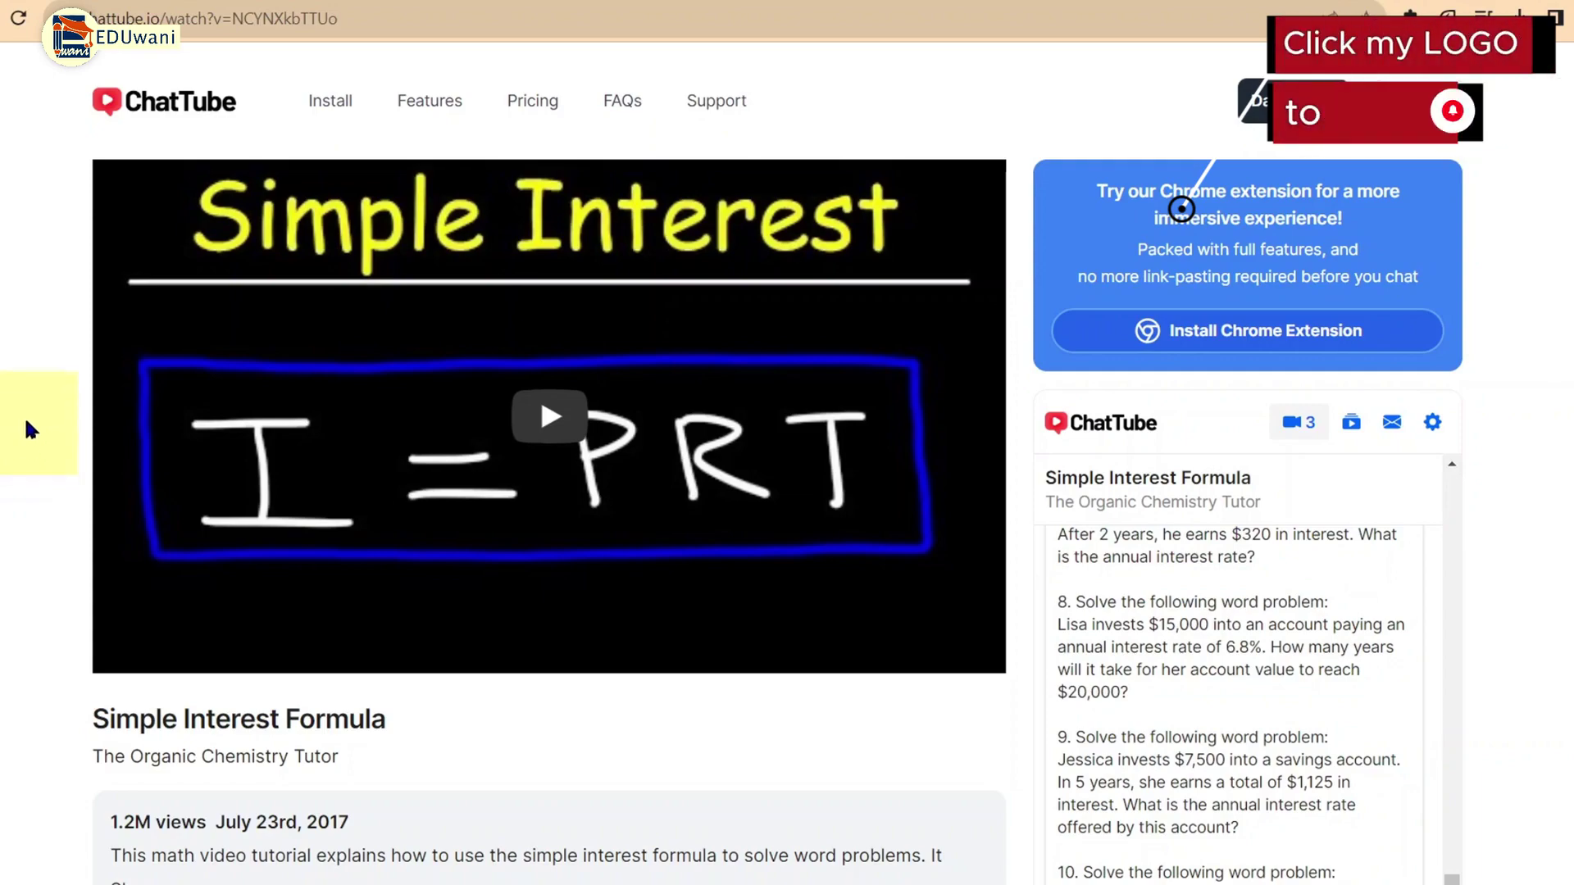